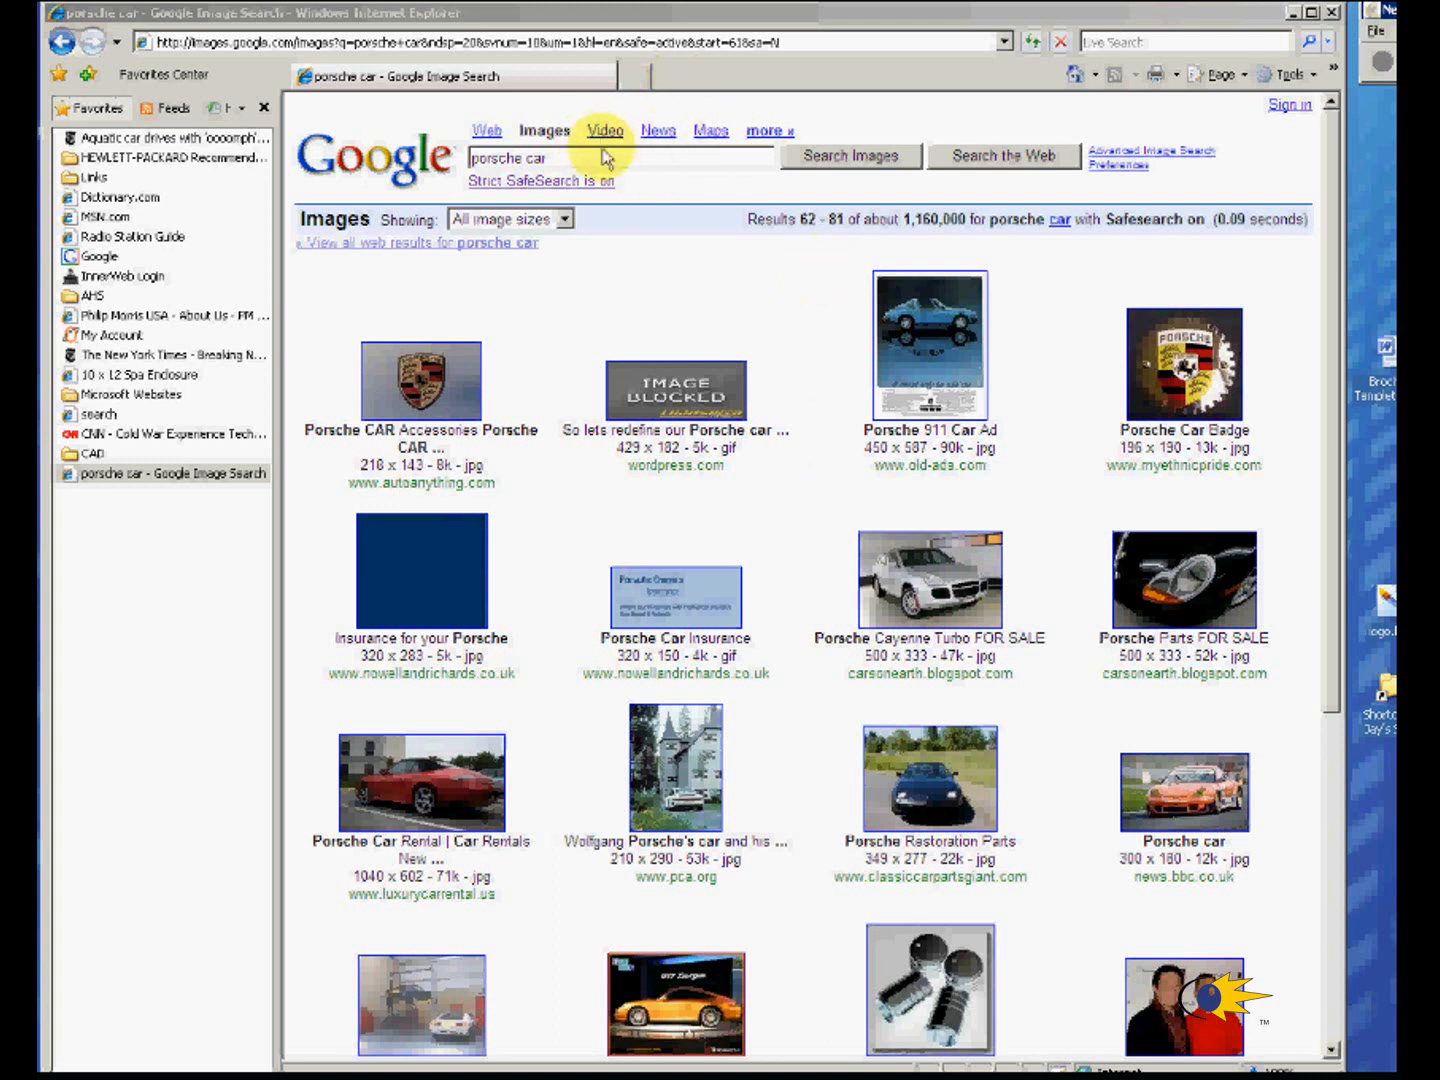
# Open the orange Porsche 911 Targa picture from the image results at full size.
pyautogui.click(599, 158)
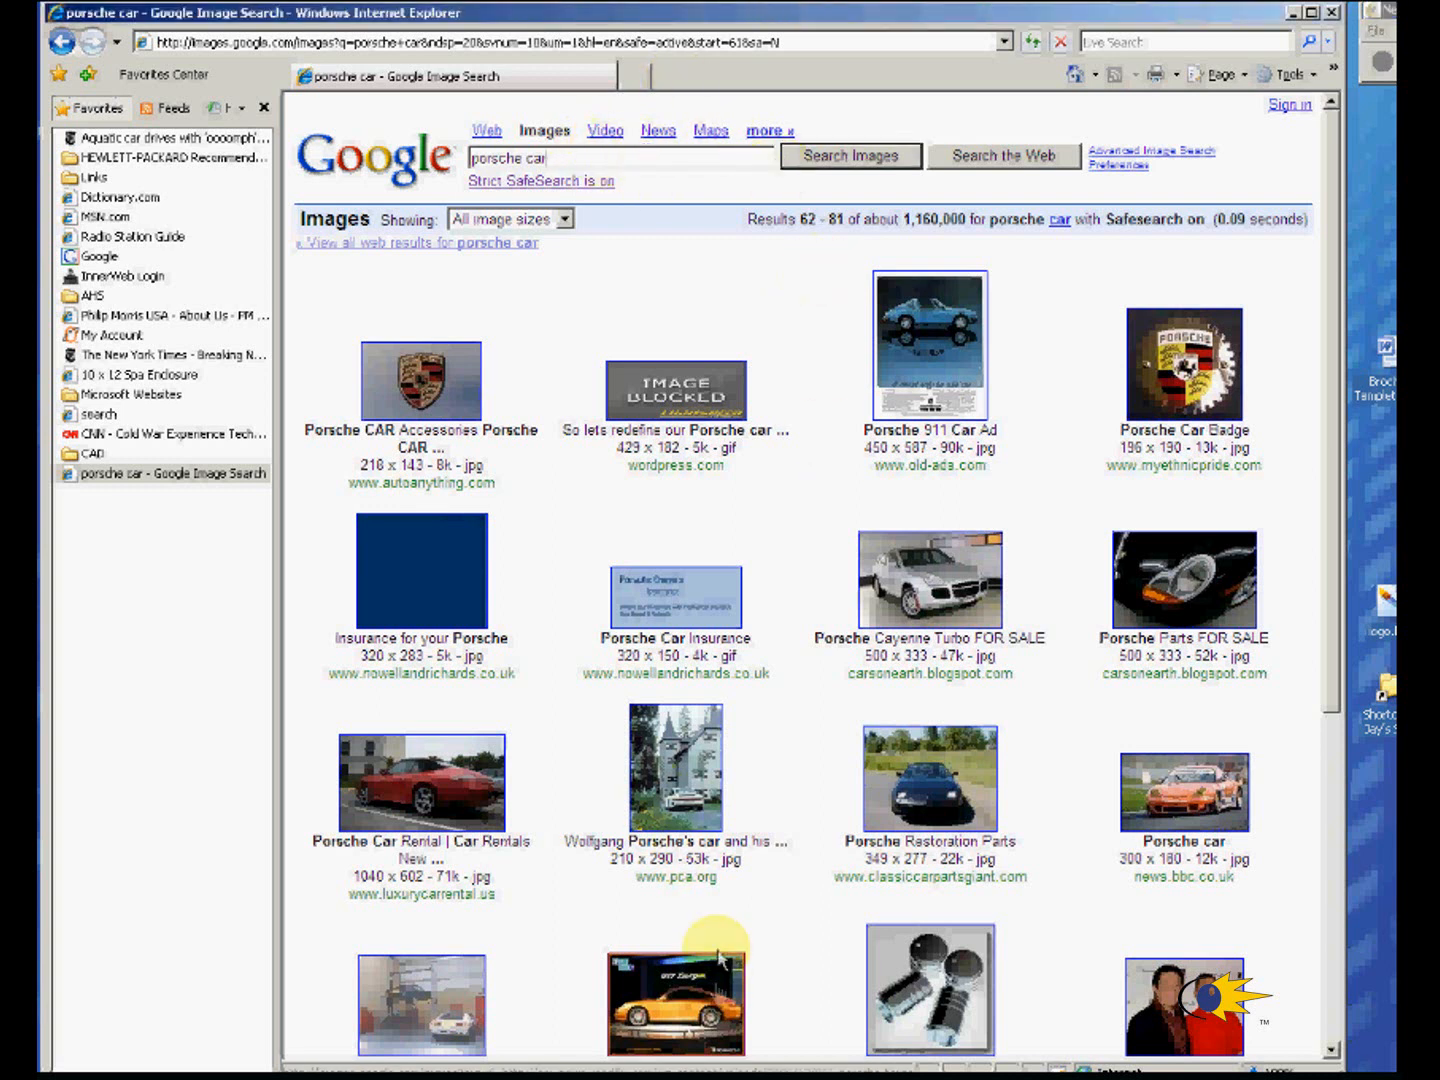
pyautogui.click(717, 990)
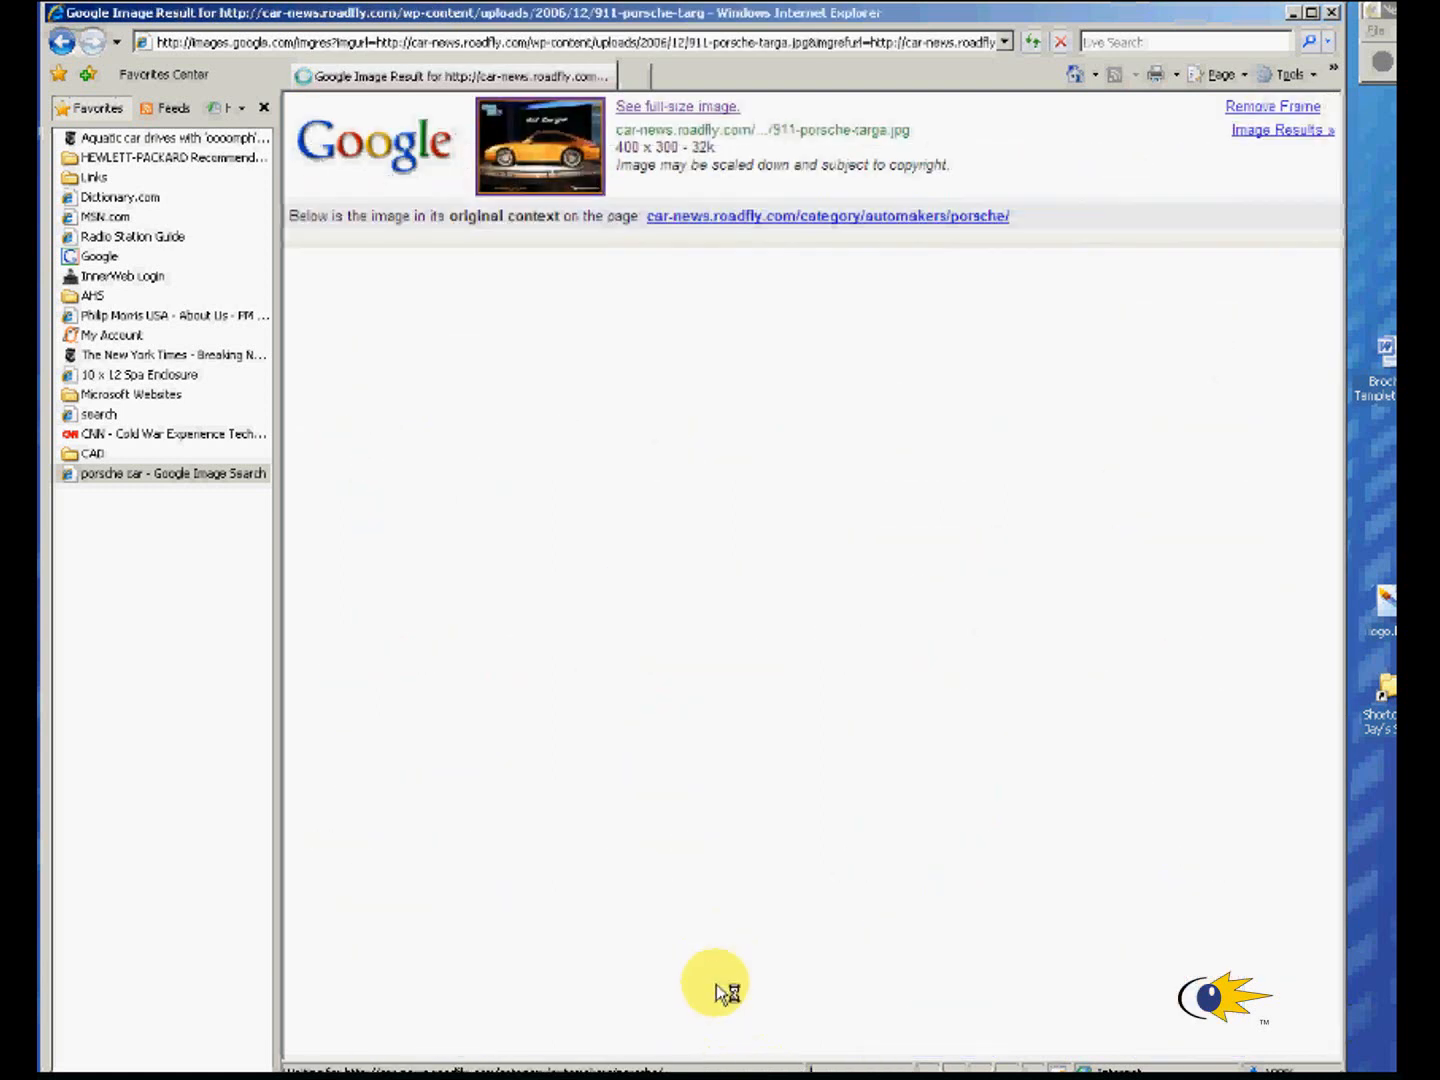
pyautogui.click(699, 107)
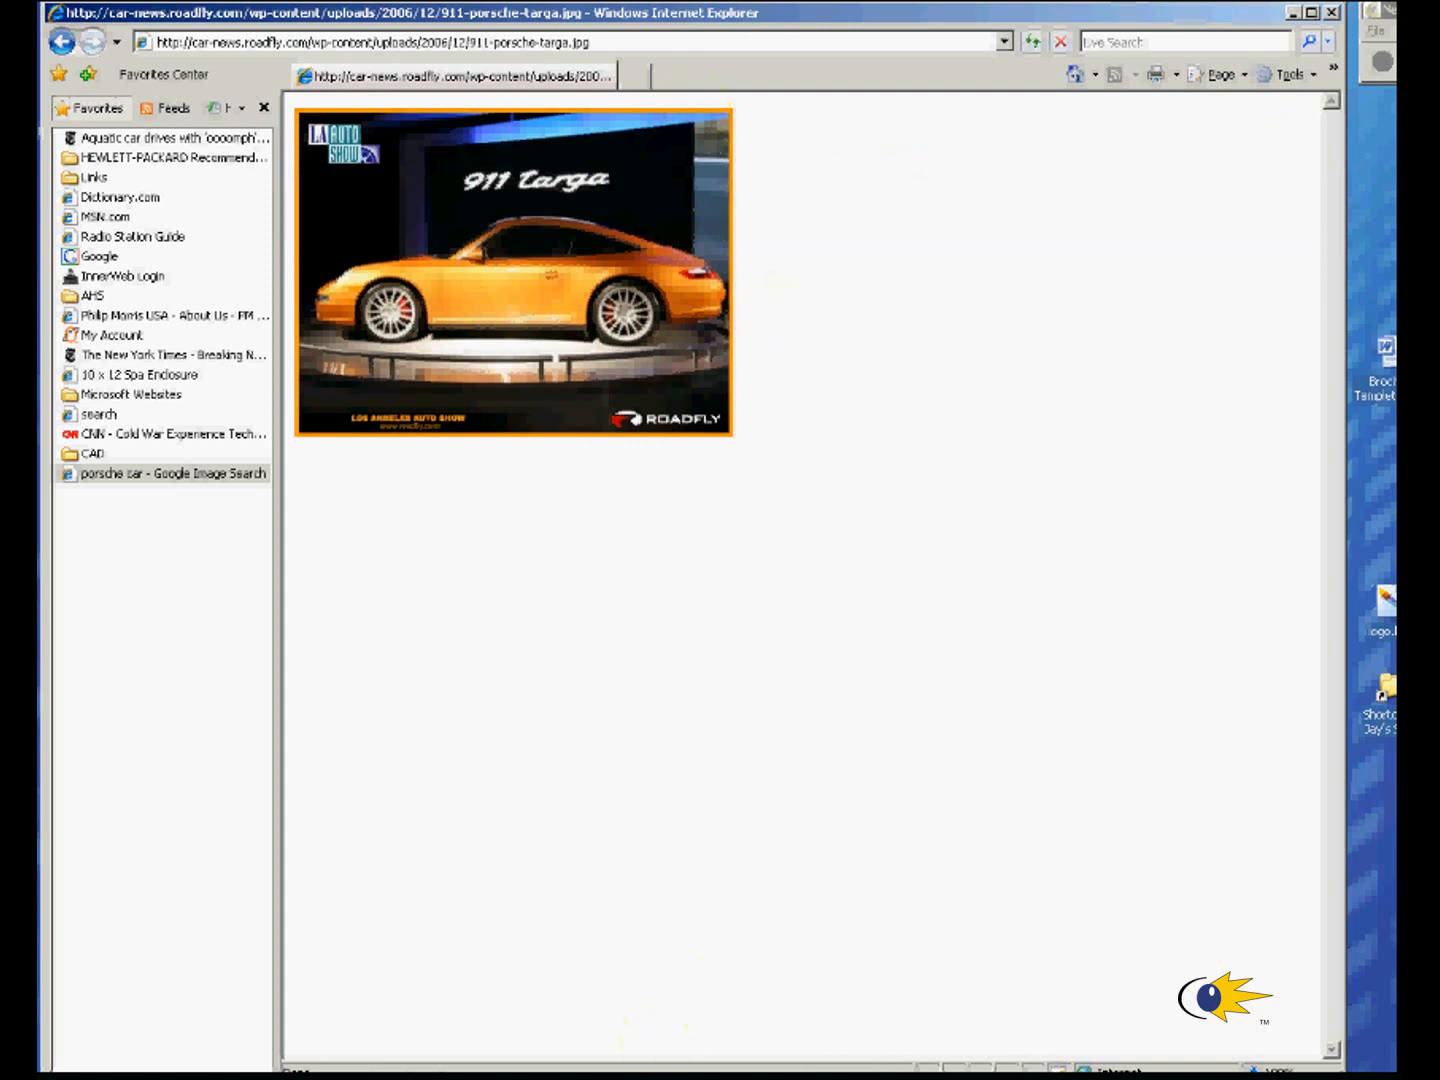
# Switch to AutoCAD, shorten its window and place it below the car picture in the browser.
pyautogui.click(650, 1076)
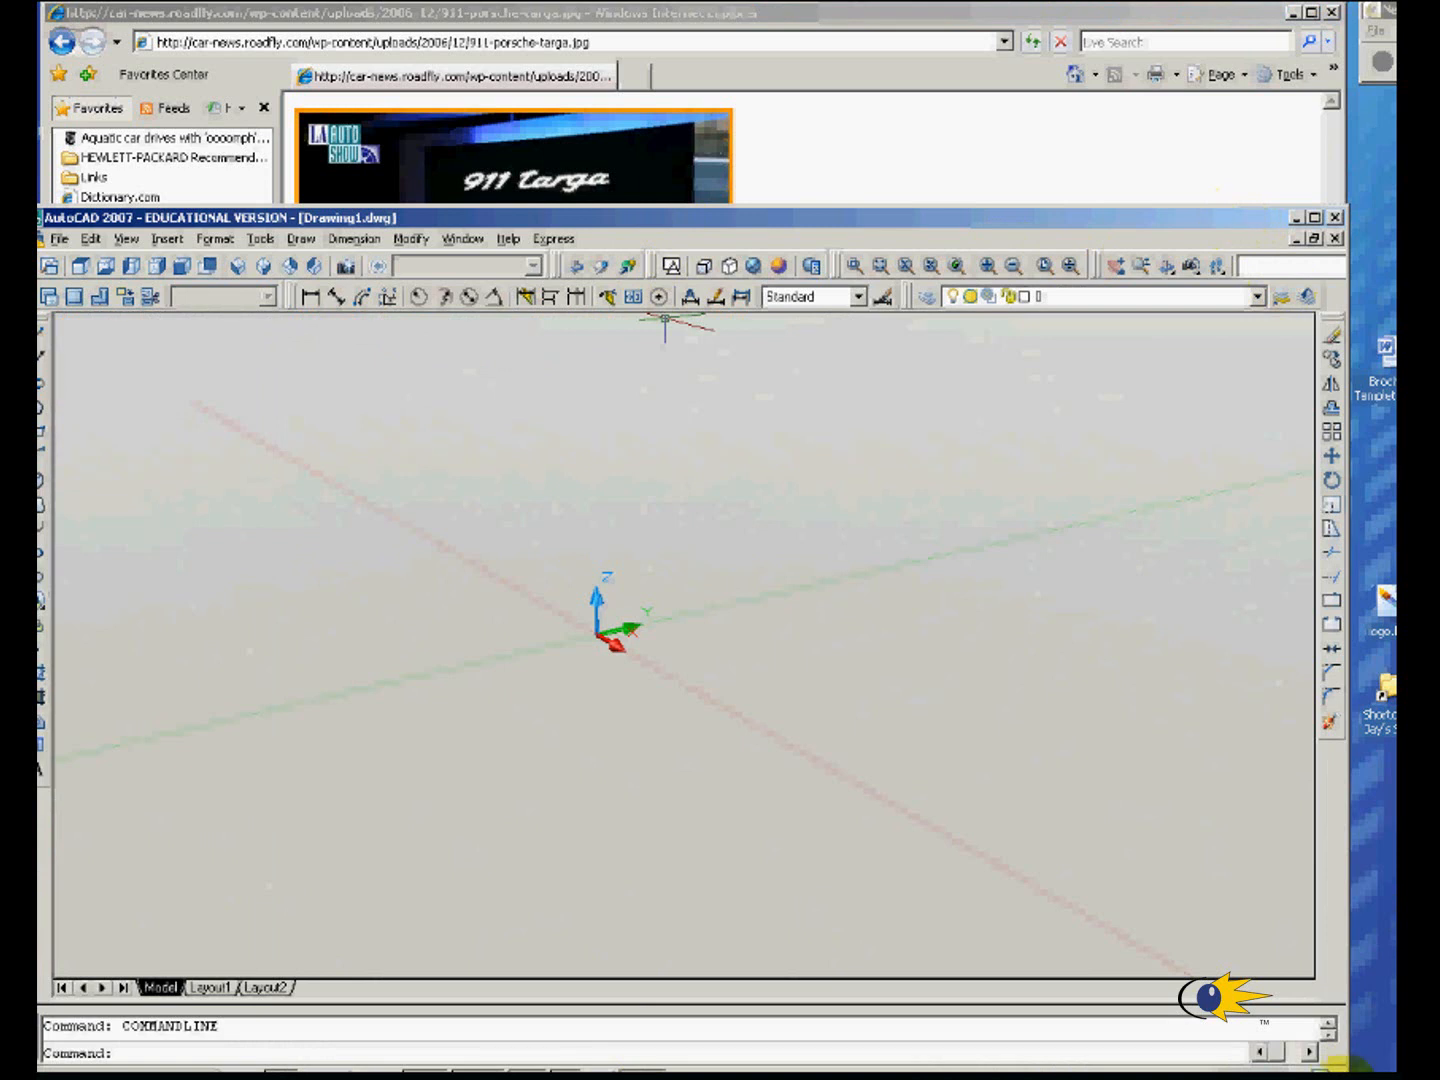
pyautogui.moveTo(1347, 1066); pyautogui.dragTo(1347, 878)
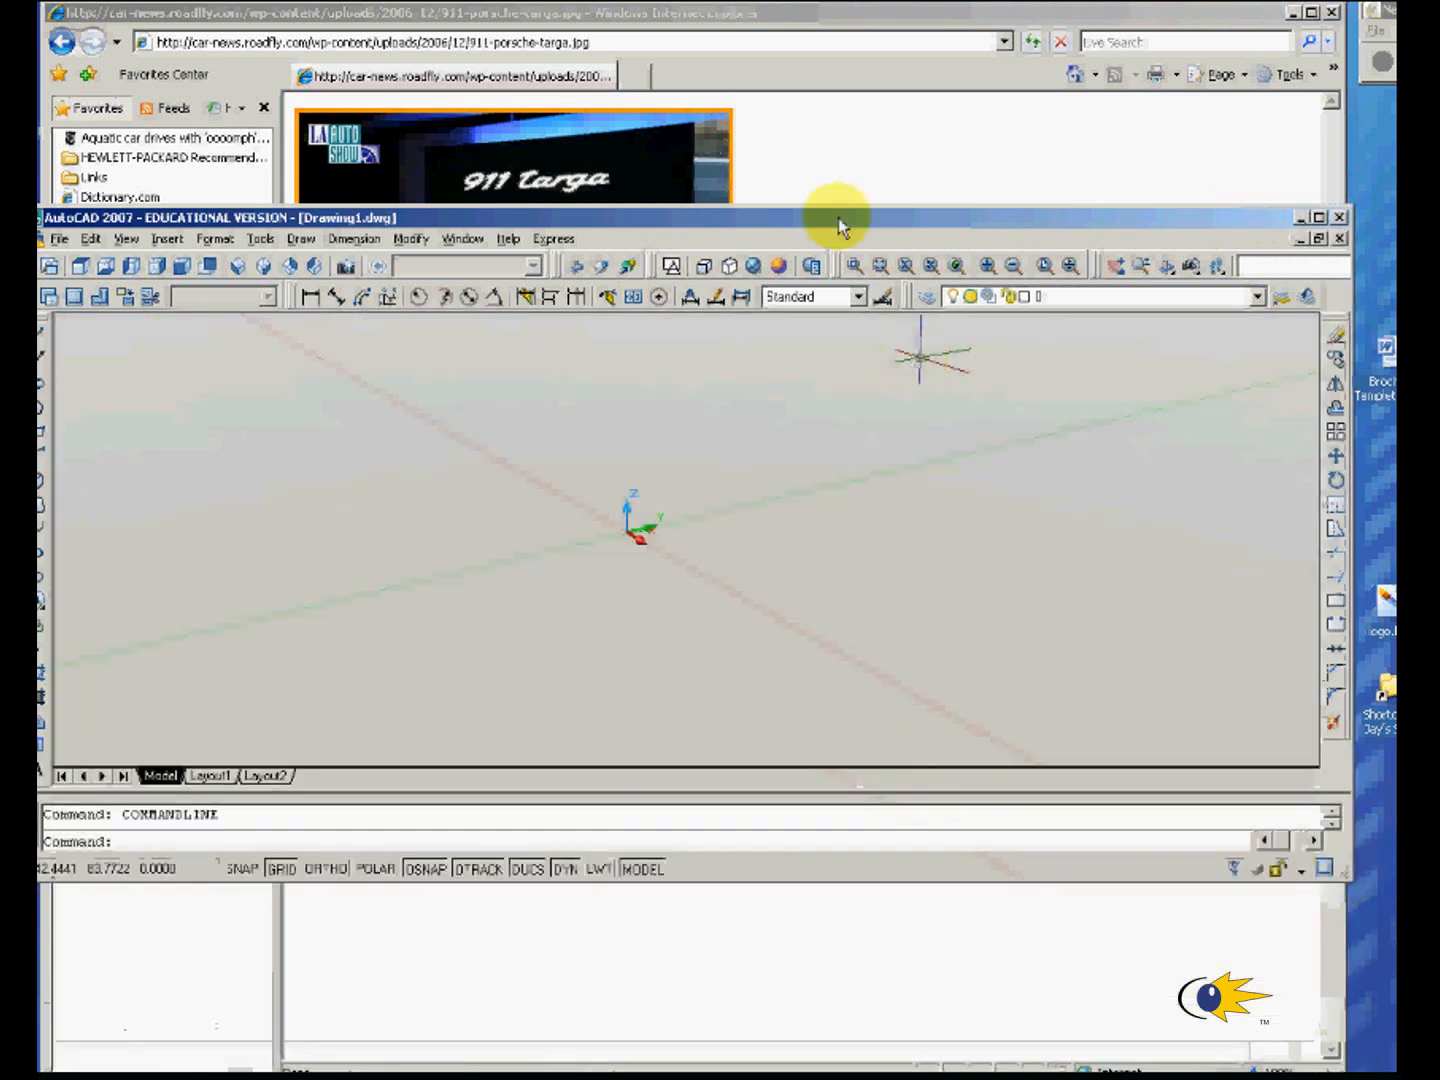
pyautogui.moveTo(846, 218); pyautogui.dragTo(834, 440)
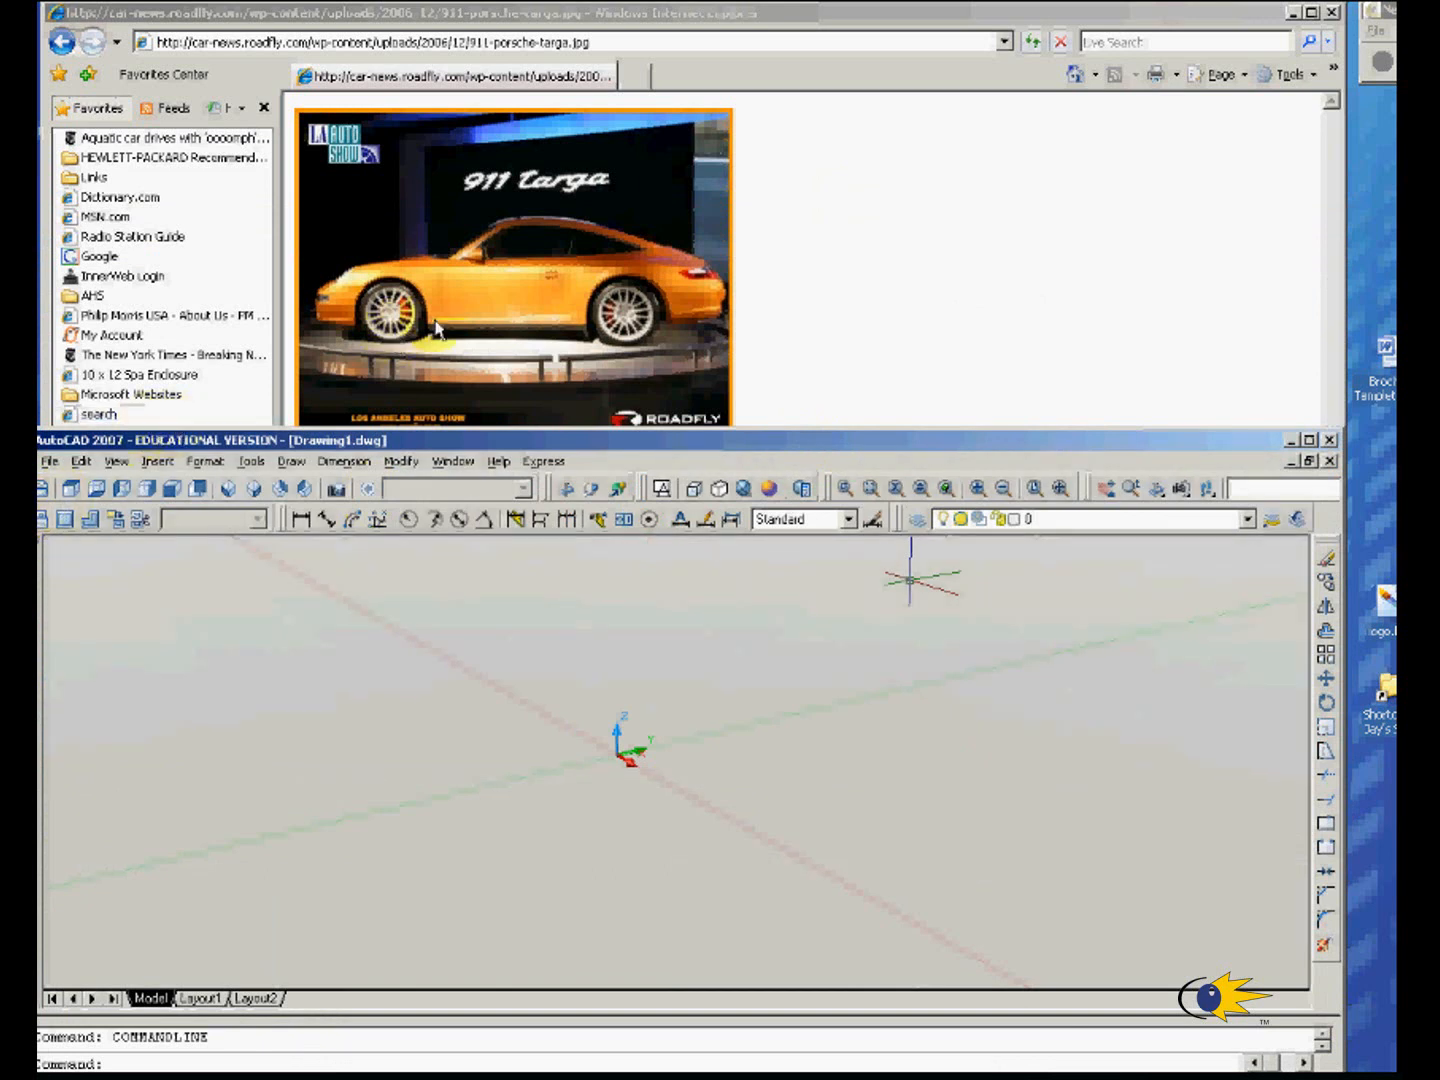
# Set the drawing to the Left view with the grid off and the 2D Wireframe visual style.
pyautogui.click(129, 494)
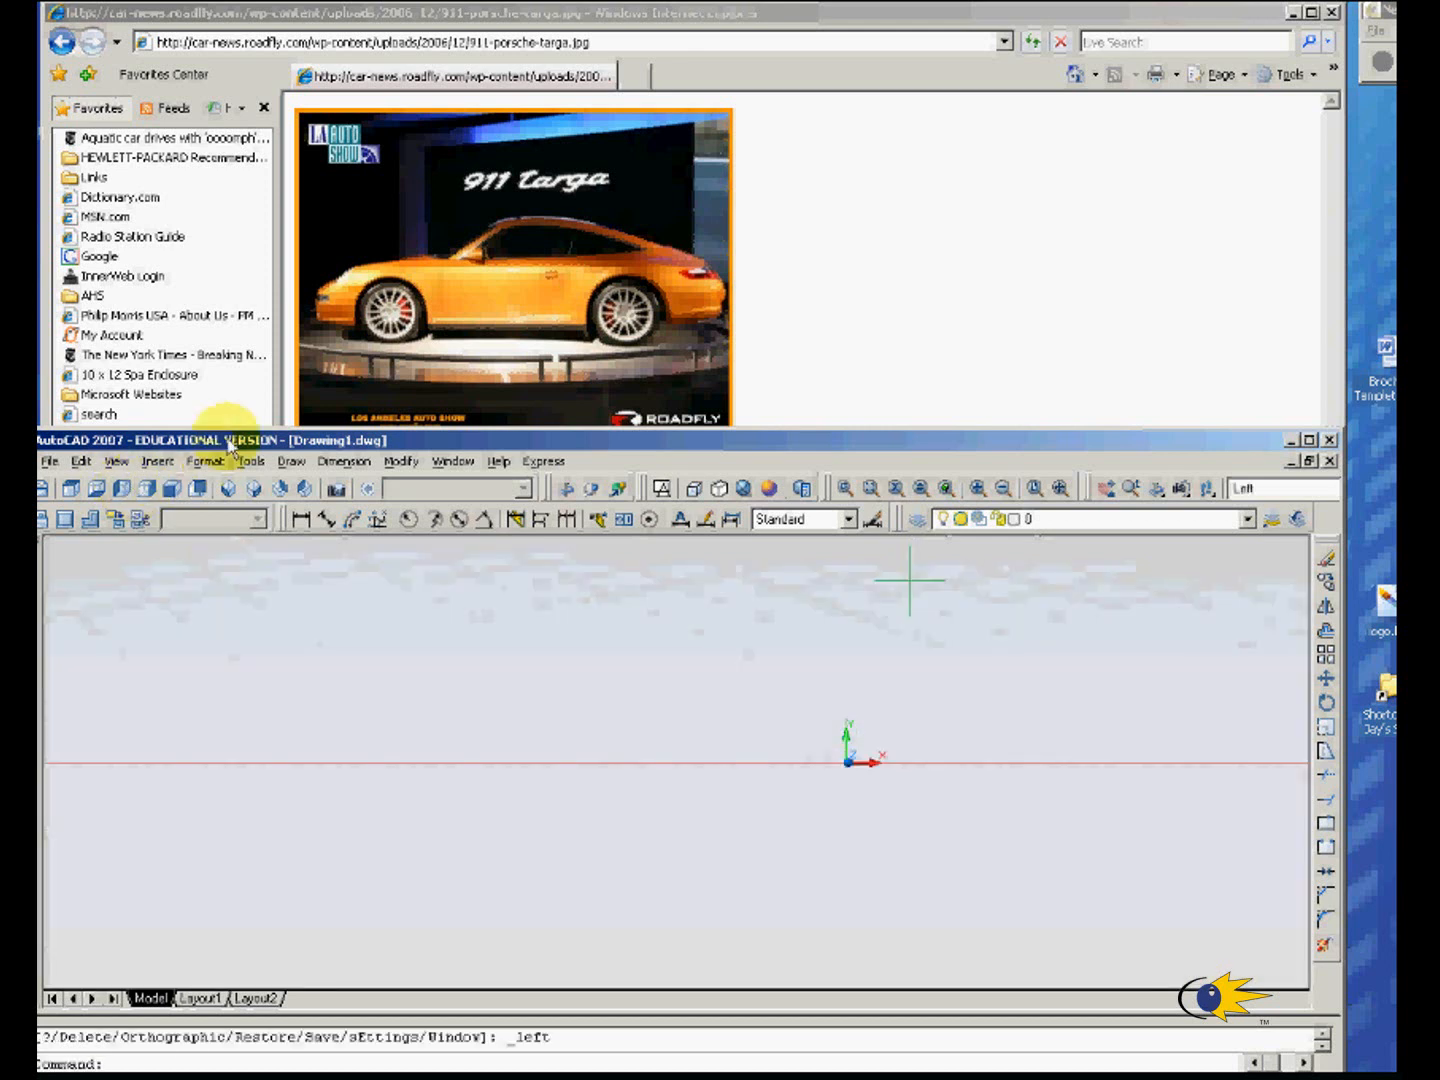
pyautogui.moveTo(228, 439); pyautogui.dragTo(228, 417)
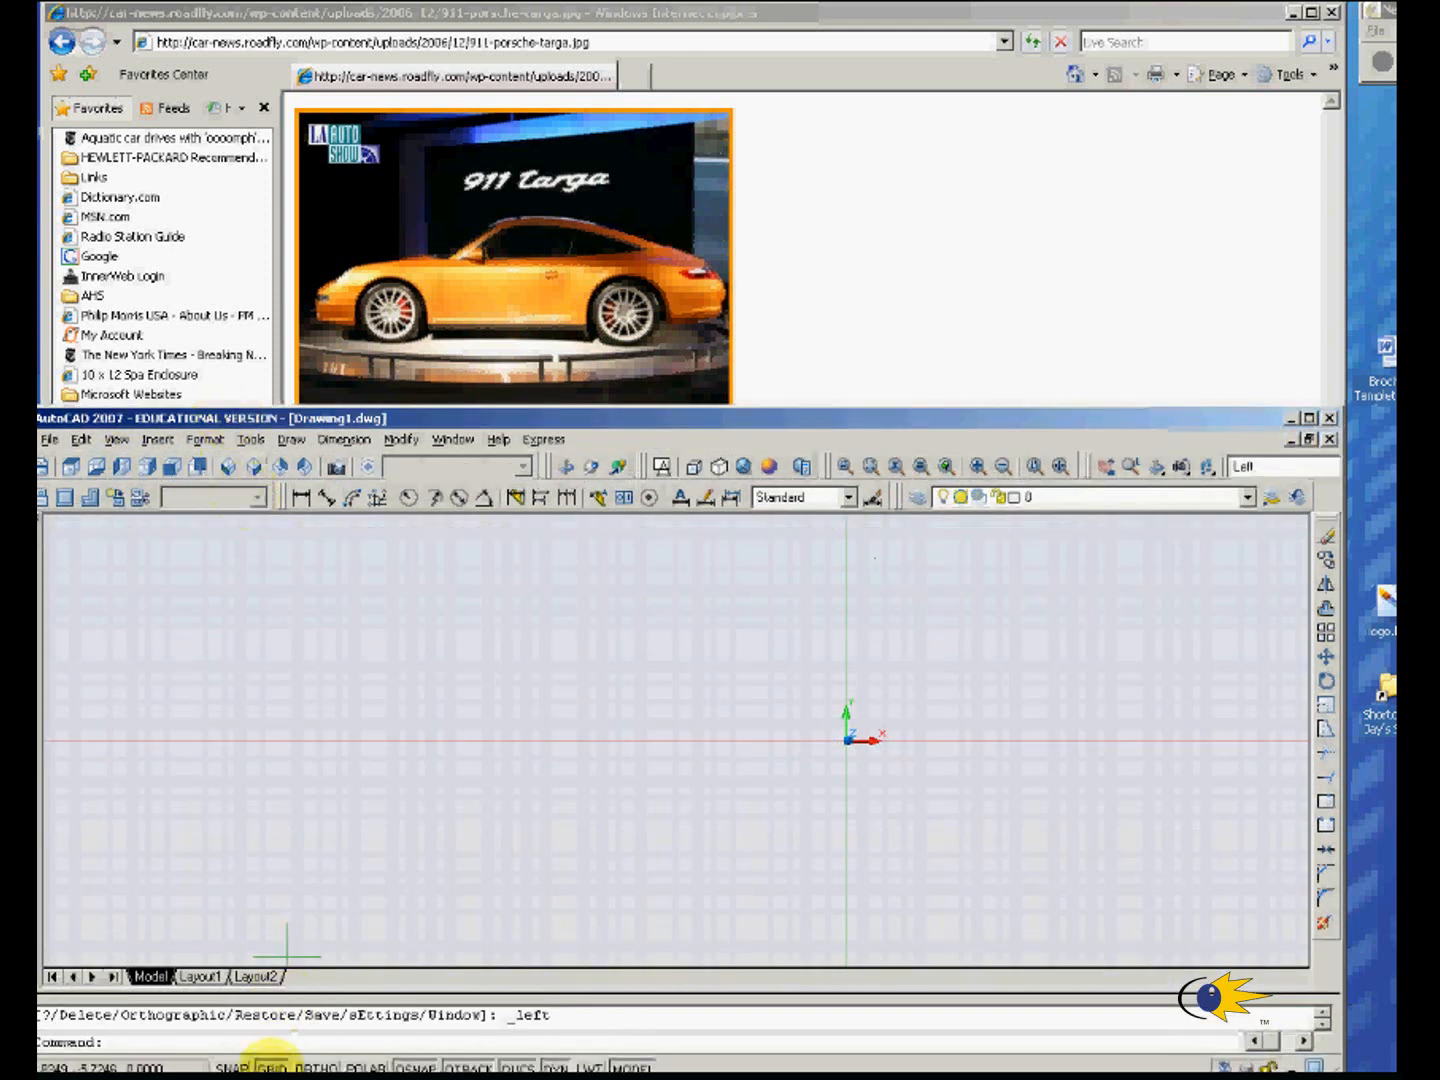
pyautogui.click(270, 1066)
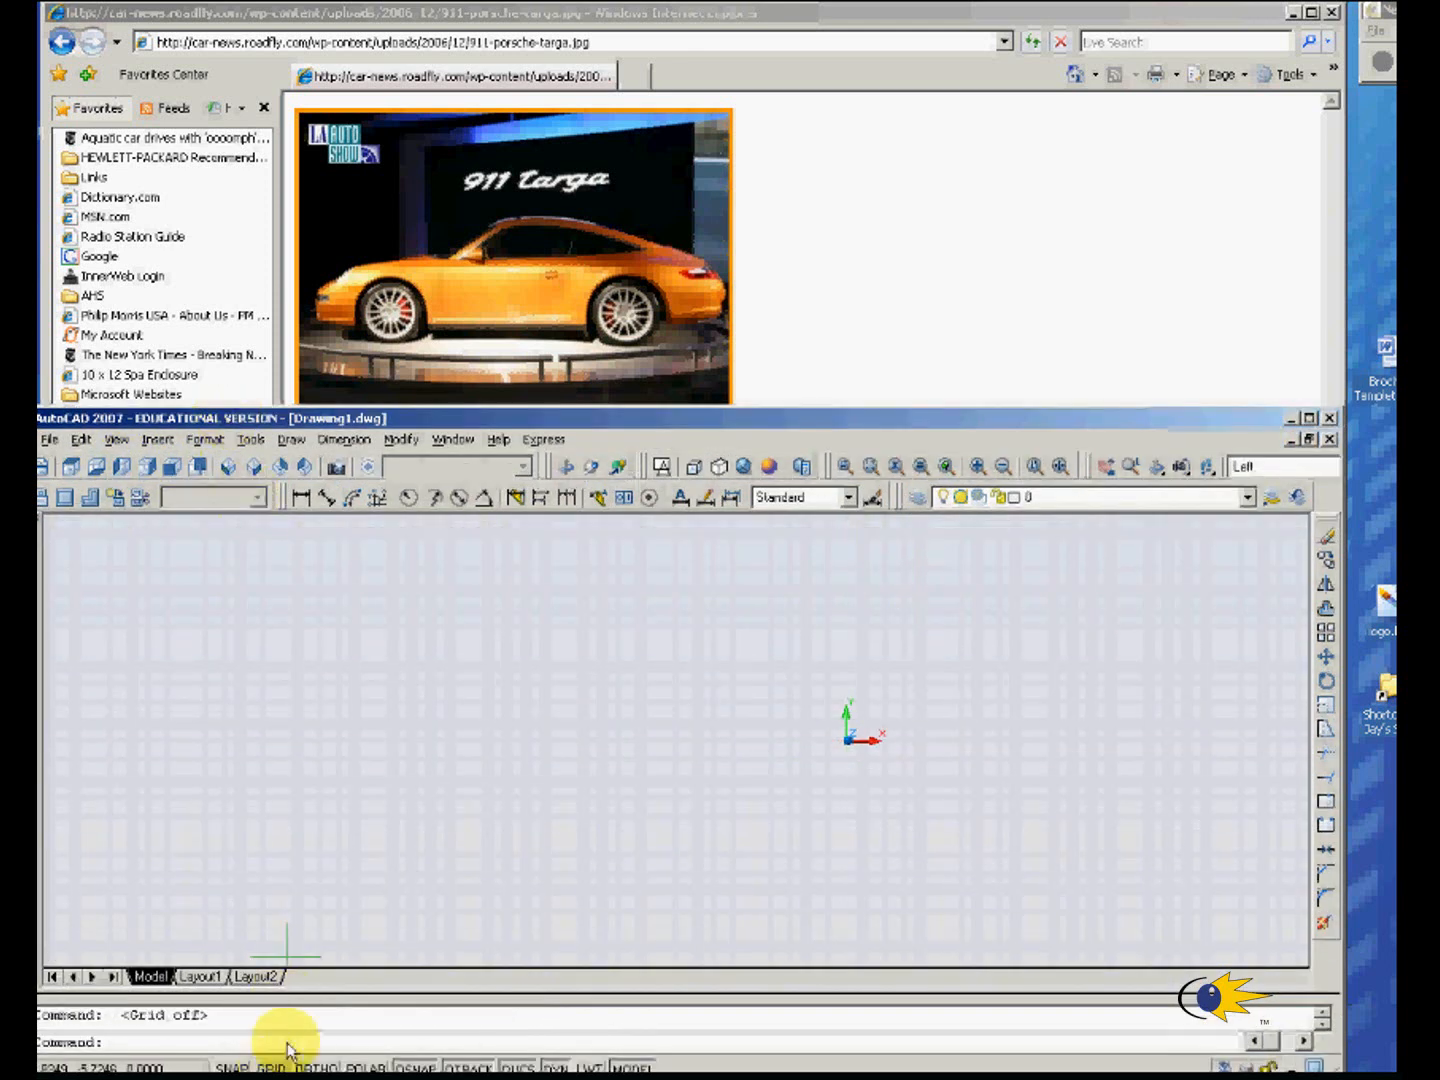
pyautogui.click(661, 467)
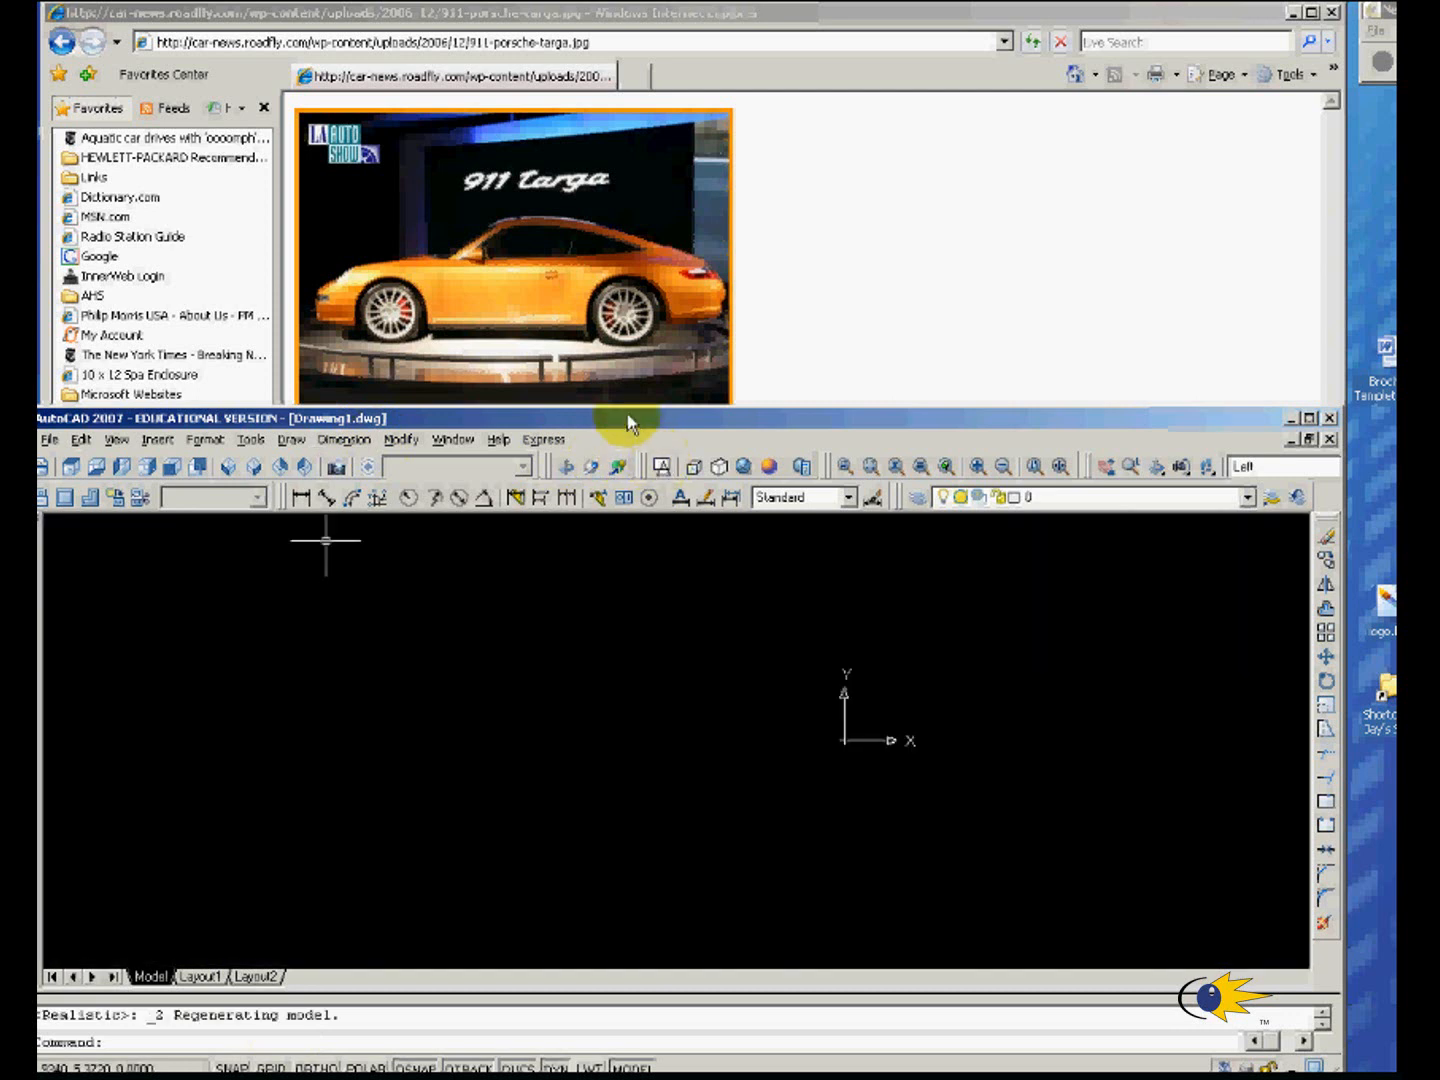
# Shrink the browser window and insert its car picture into the drawing at 0,0 with scale factor 1 and rotation 0.
pyautogui.moveTo(481, 272); pyautogui.dragTo(511, 291)
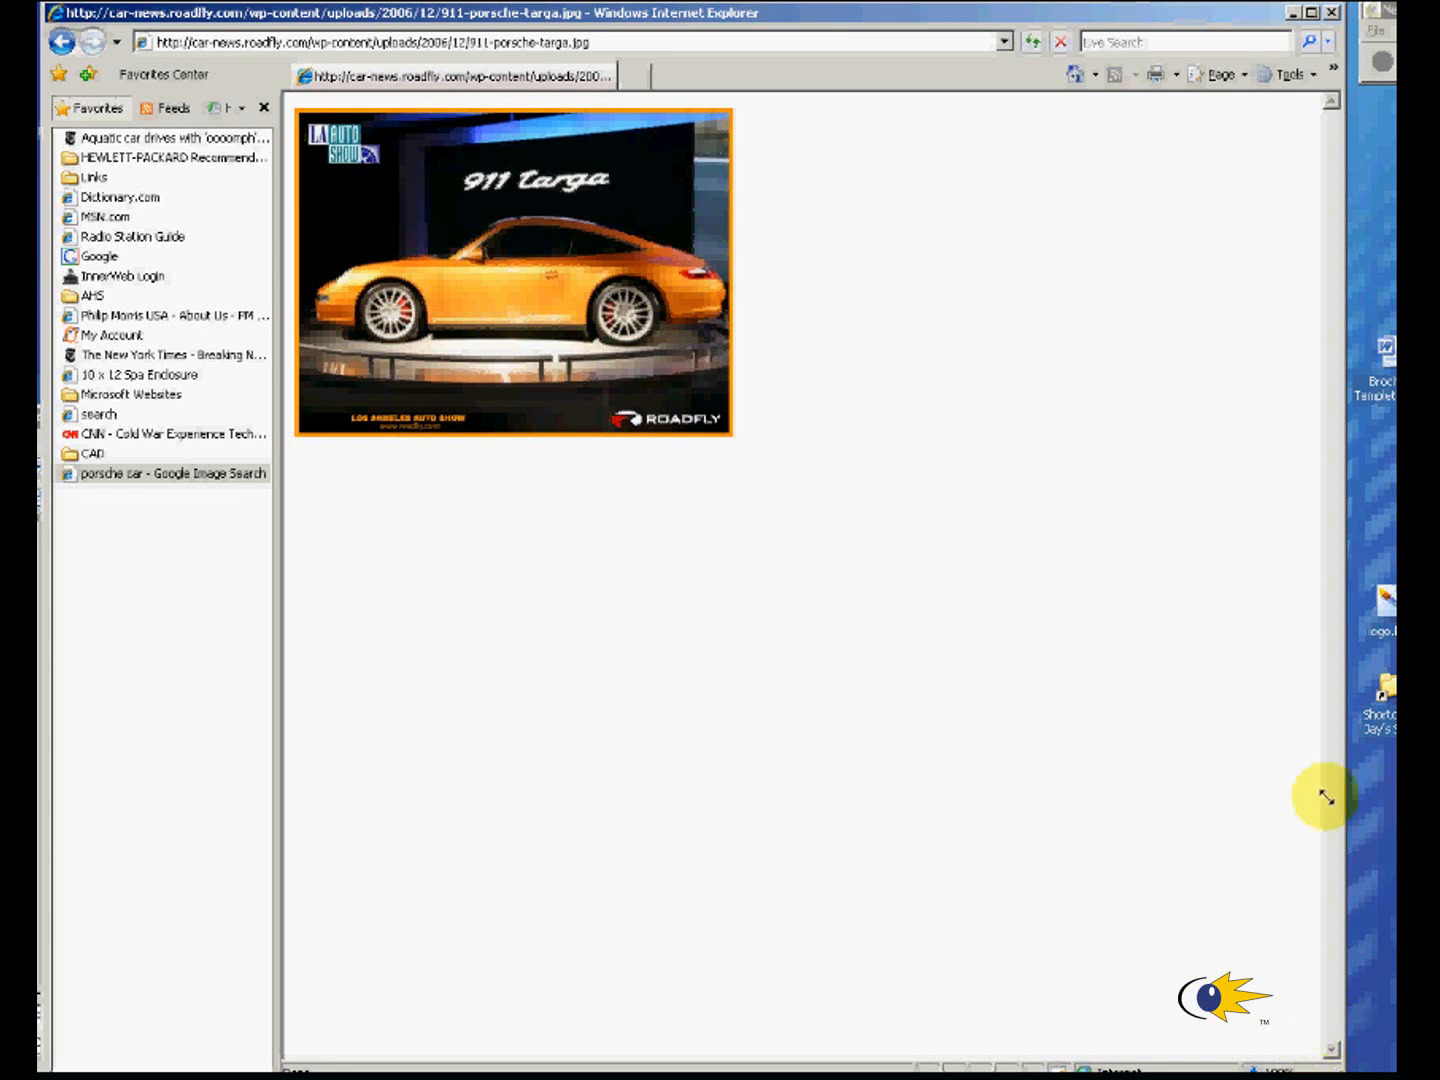
pyautogui.moveTo(1340, 568); pyautogui.dragTo(1341, 570)
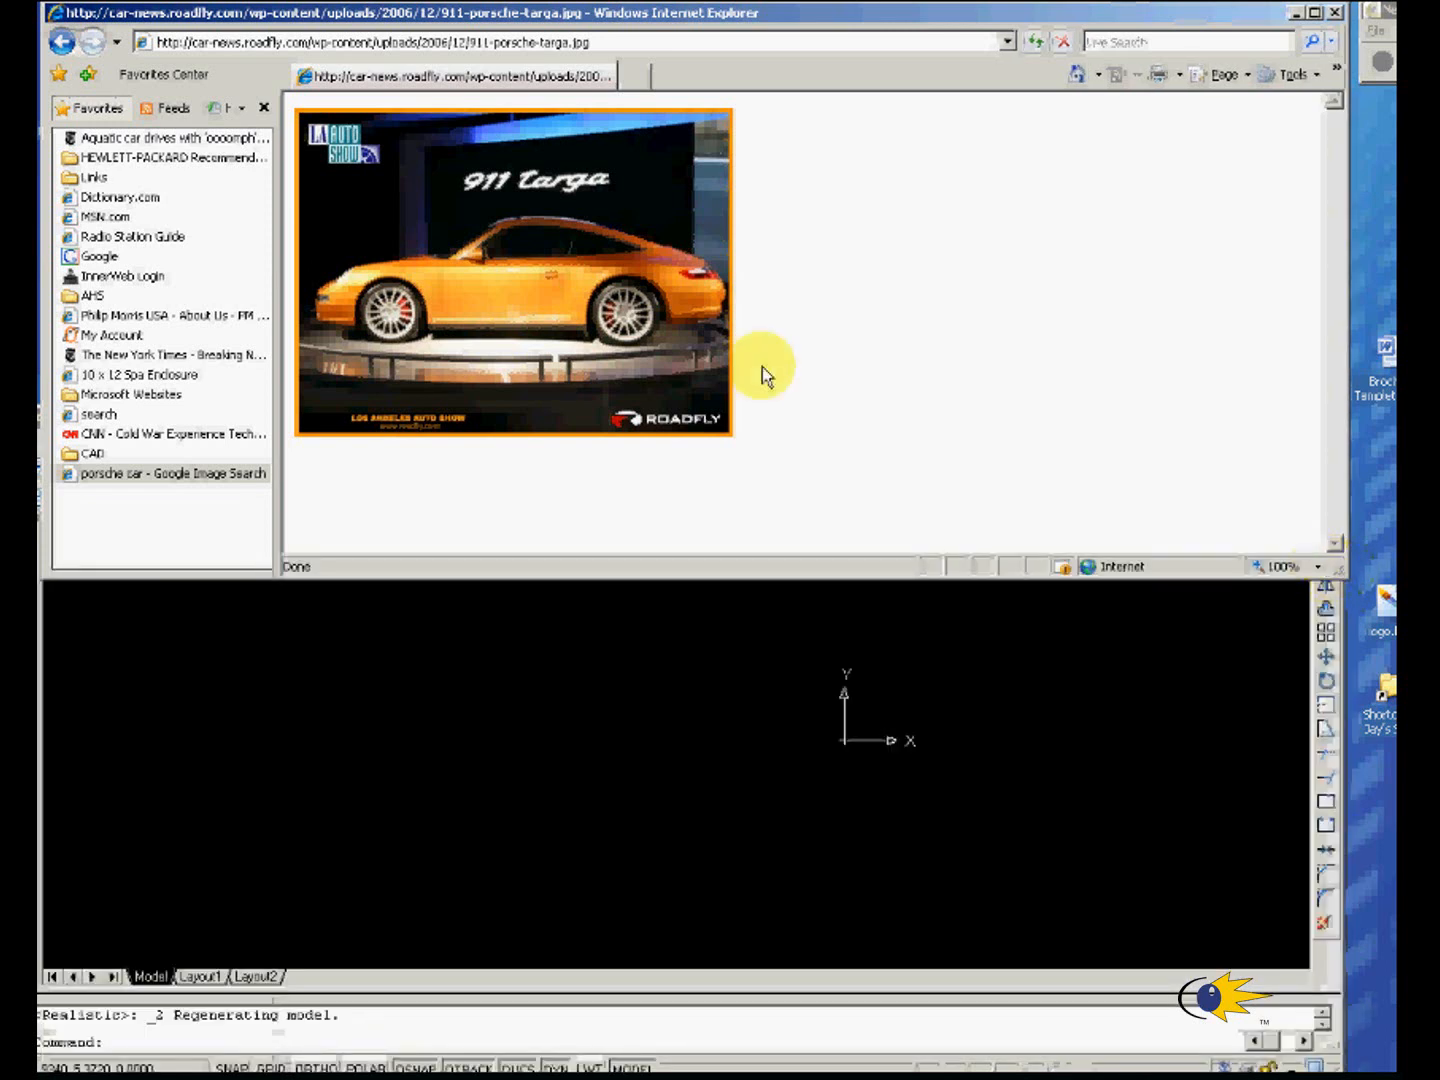
pyautogui.click(897, 675)
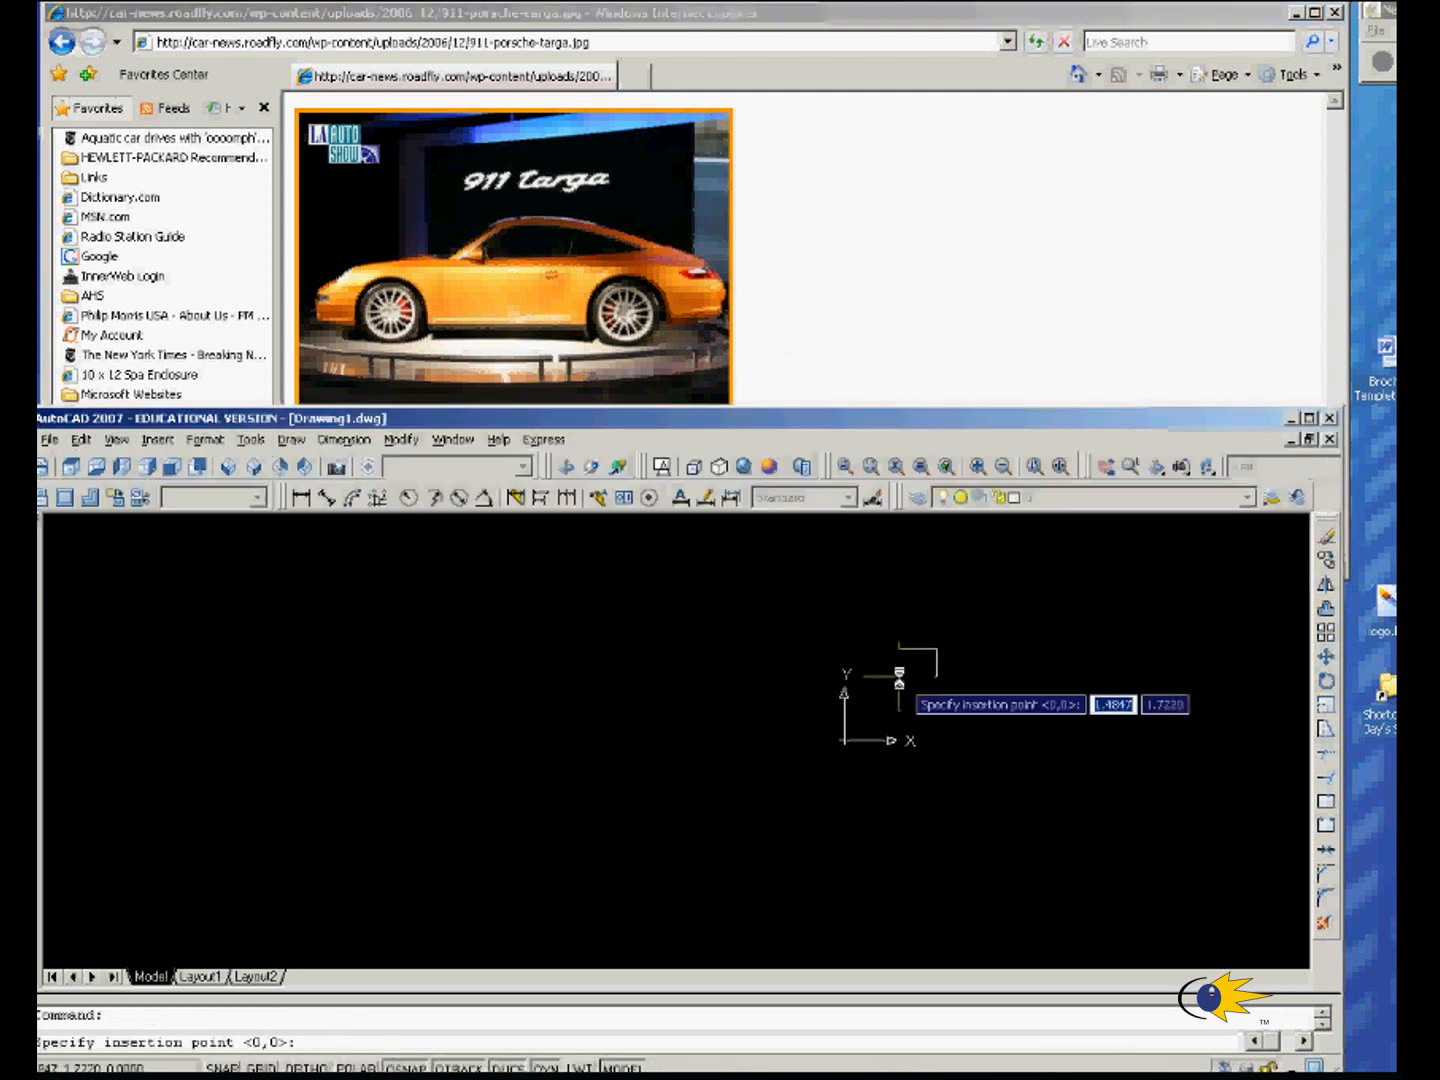
pyautogui.write('0')
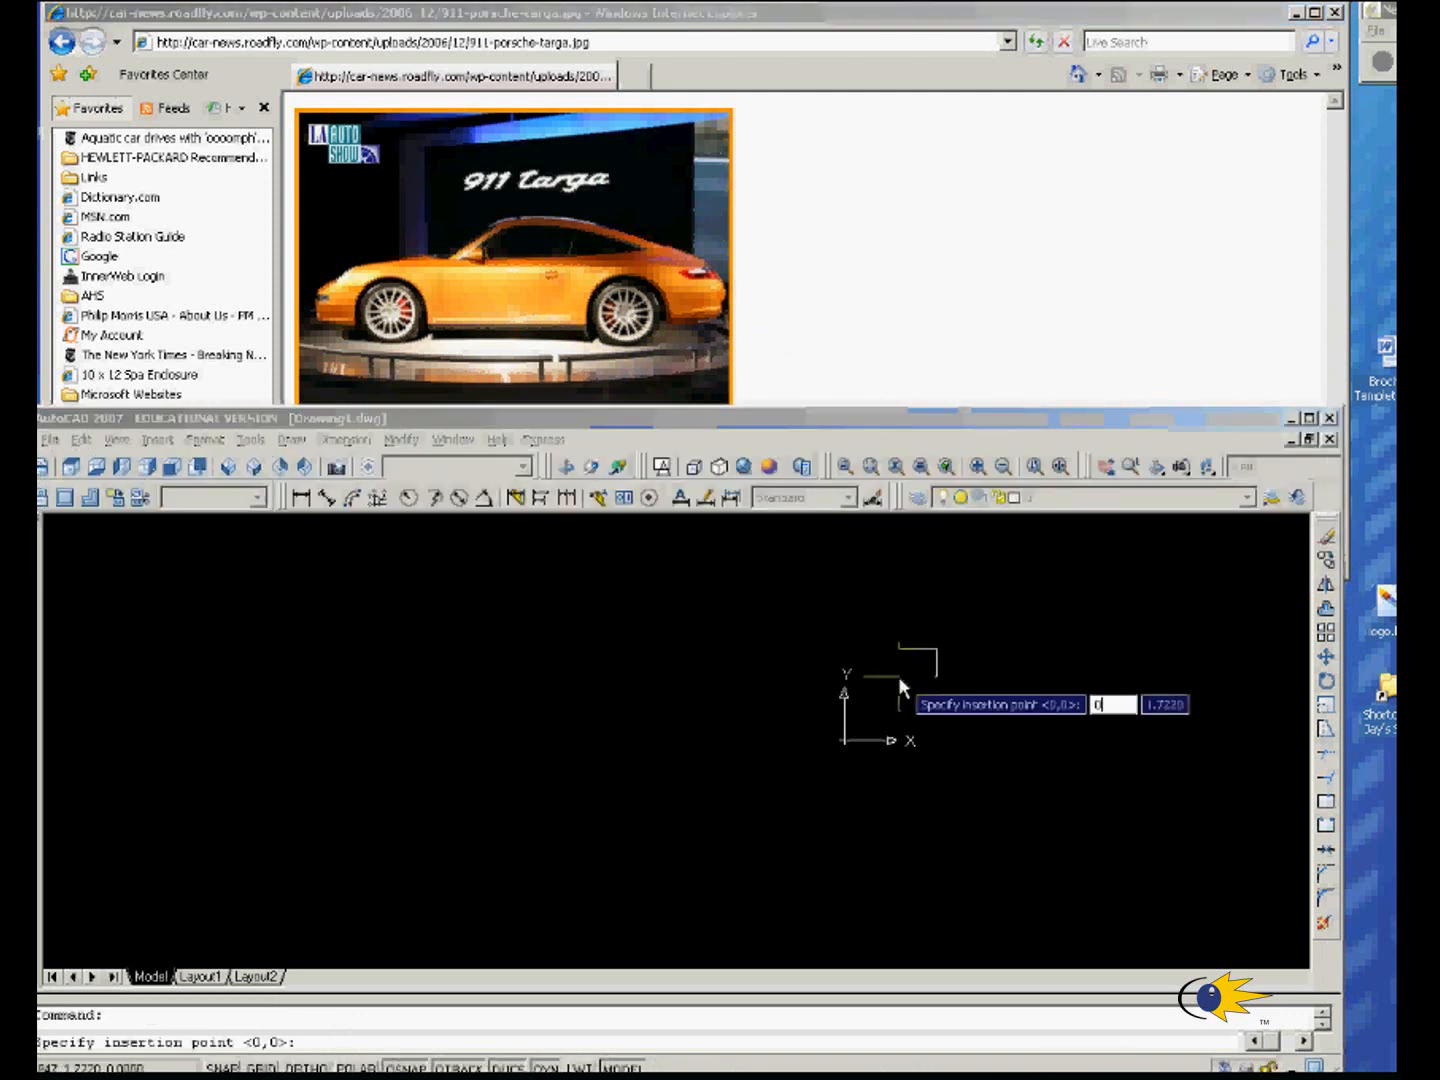
pyautogui.press('Tab')
pyautogui.write('0')
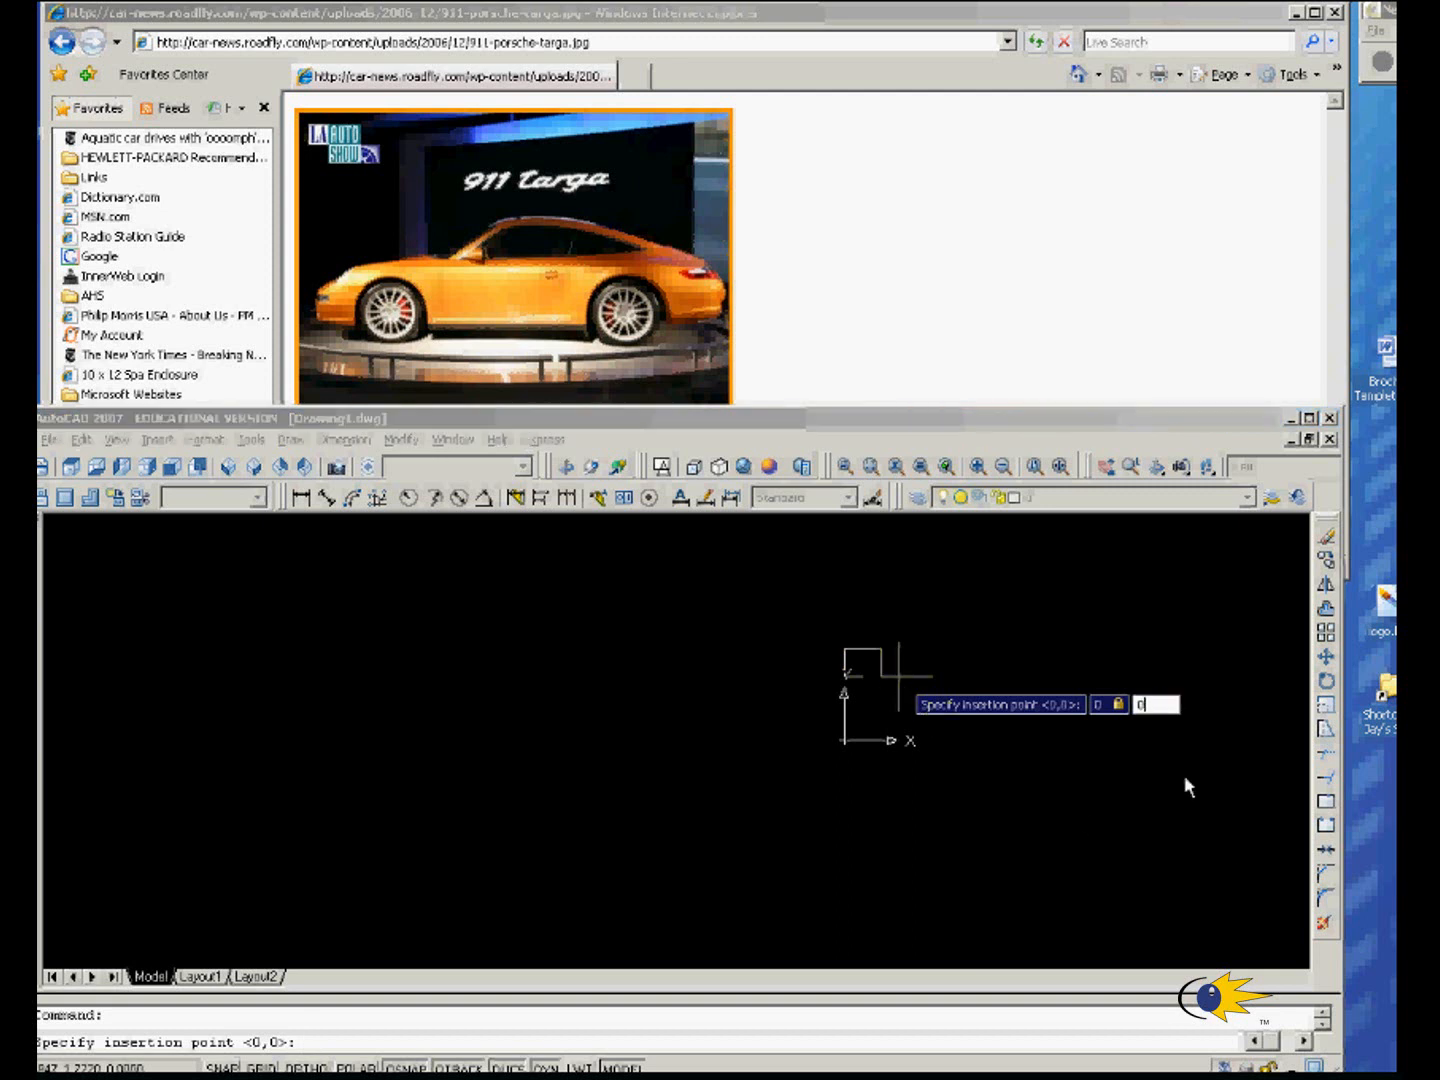
pyautogui.press('Return')
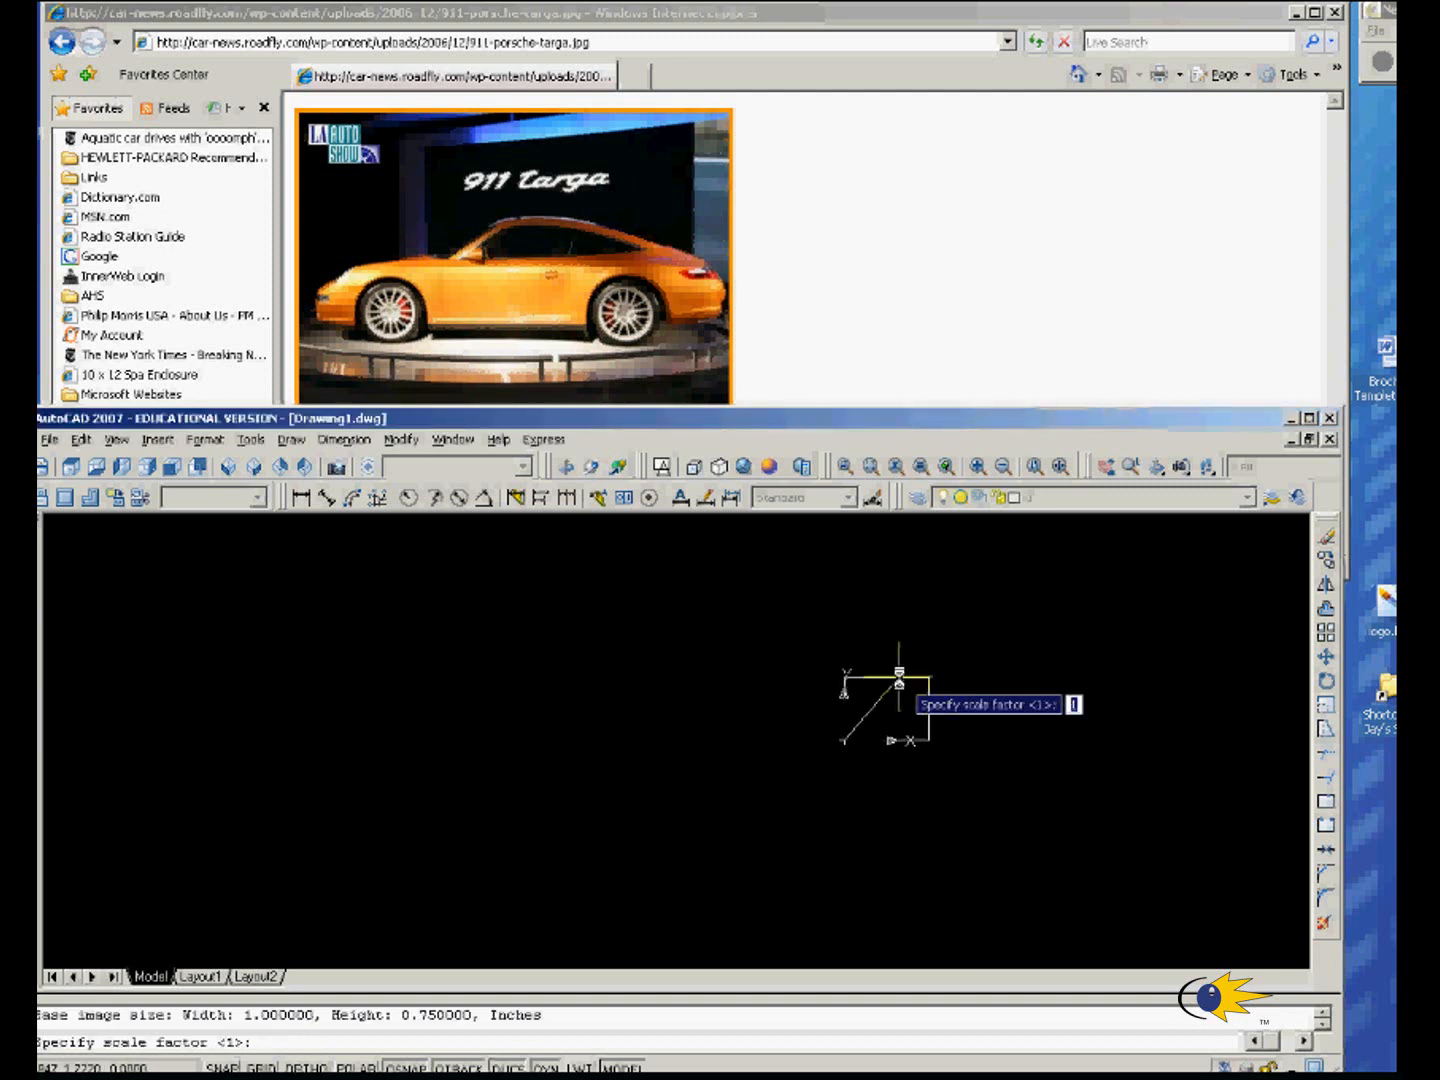
pyautogui.press('Return')
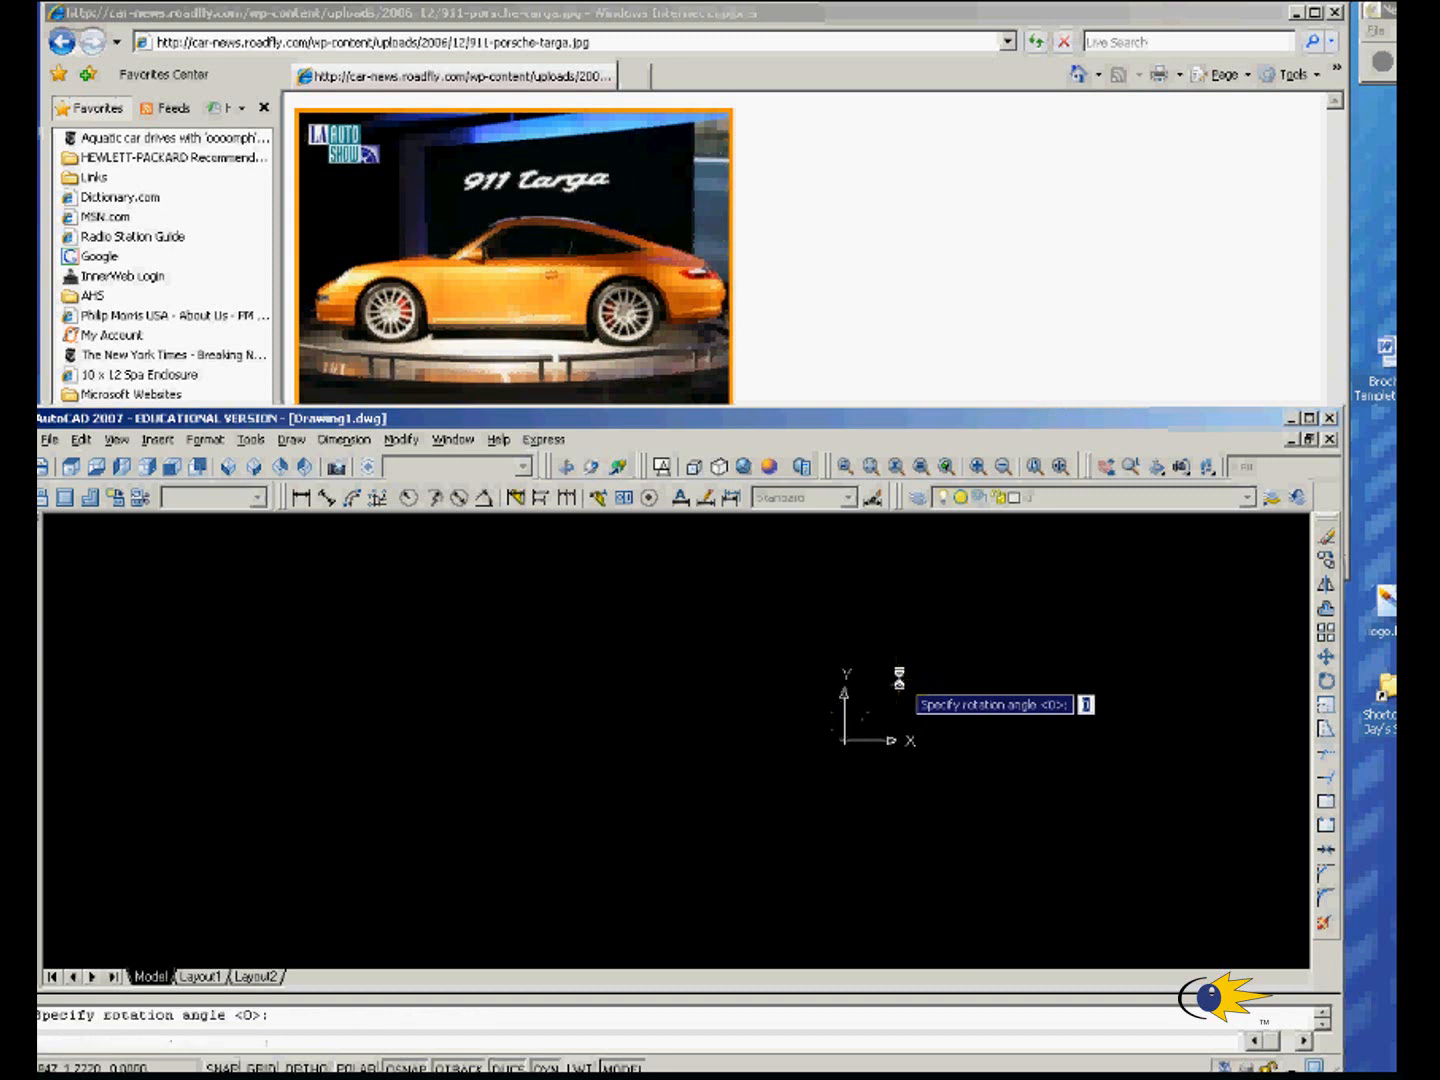
pyautogui.press('Return')
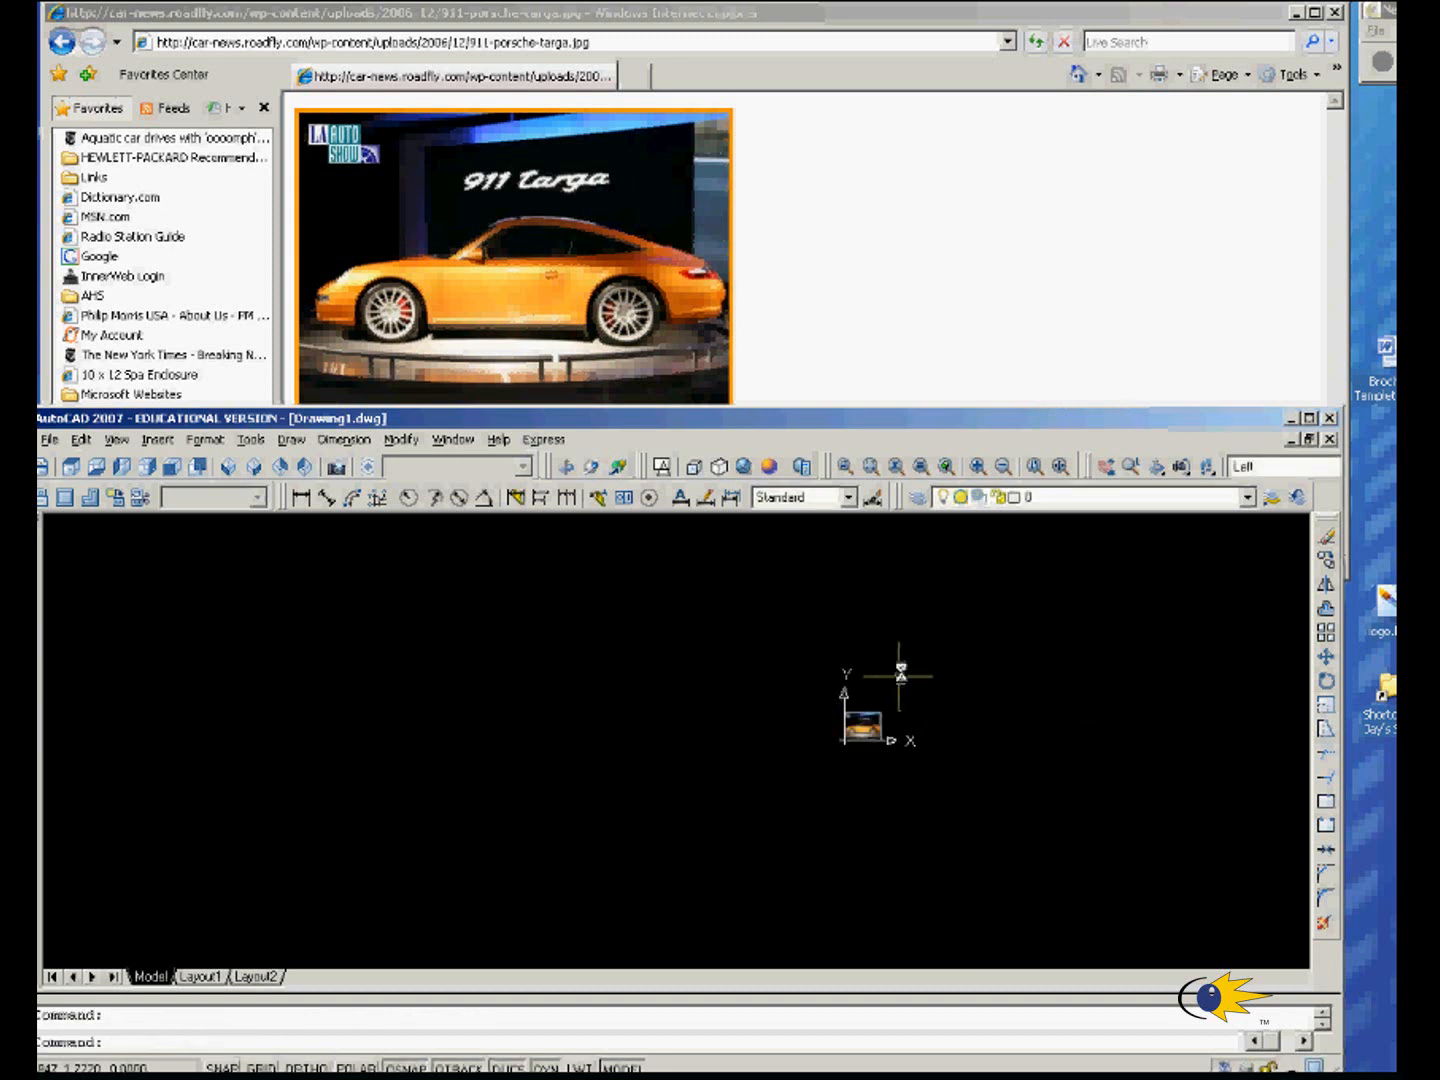
# Minimize the browser and enlarge the AutoCAD window to fill the screen.
pyautogui.click(1296, 14)
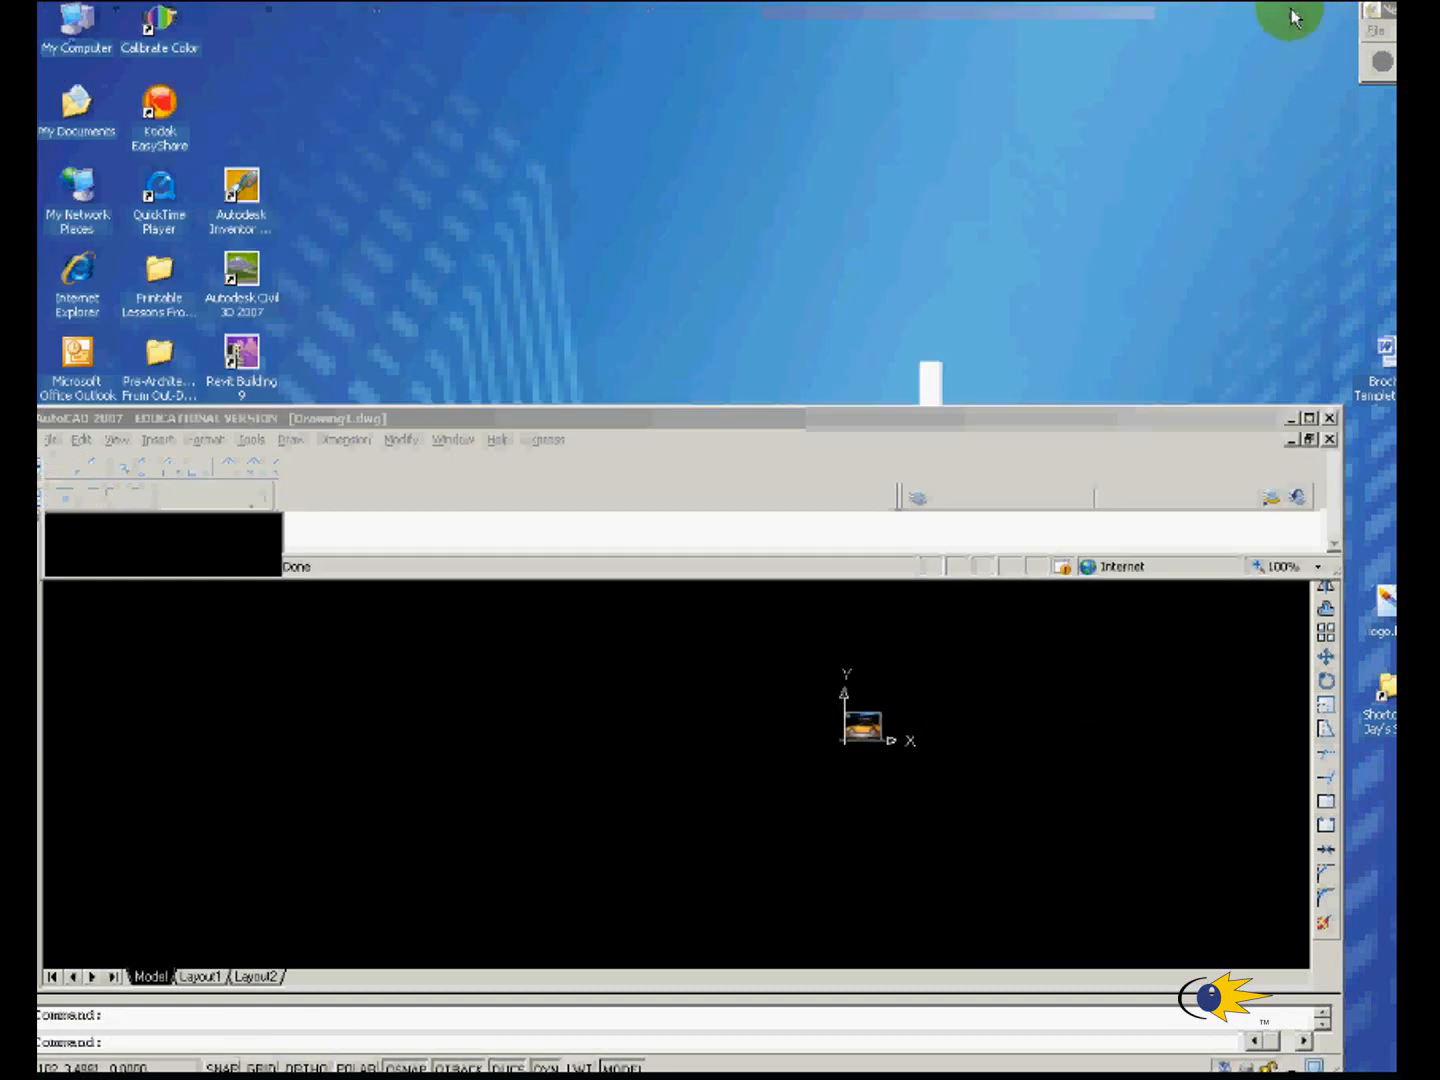
pyautogui.moveTo(1241, 24); pyautogui.dragTo(1247, 2)
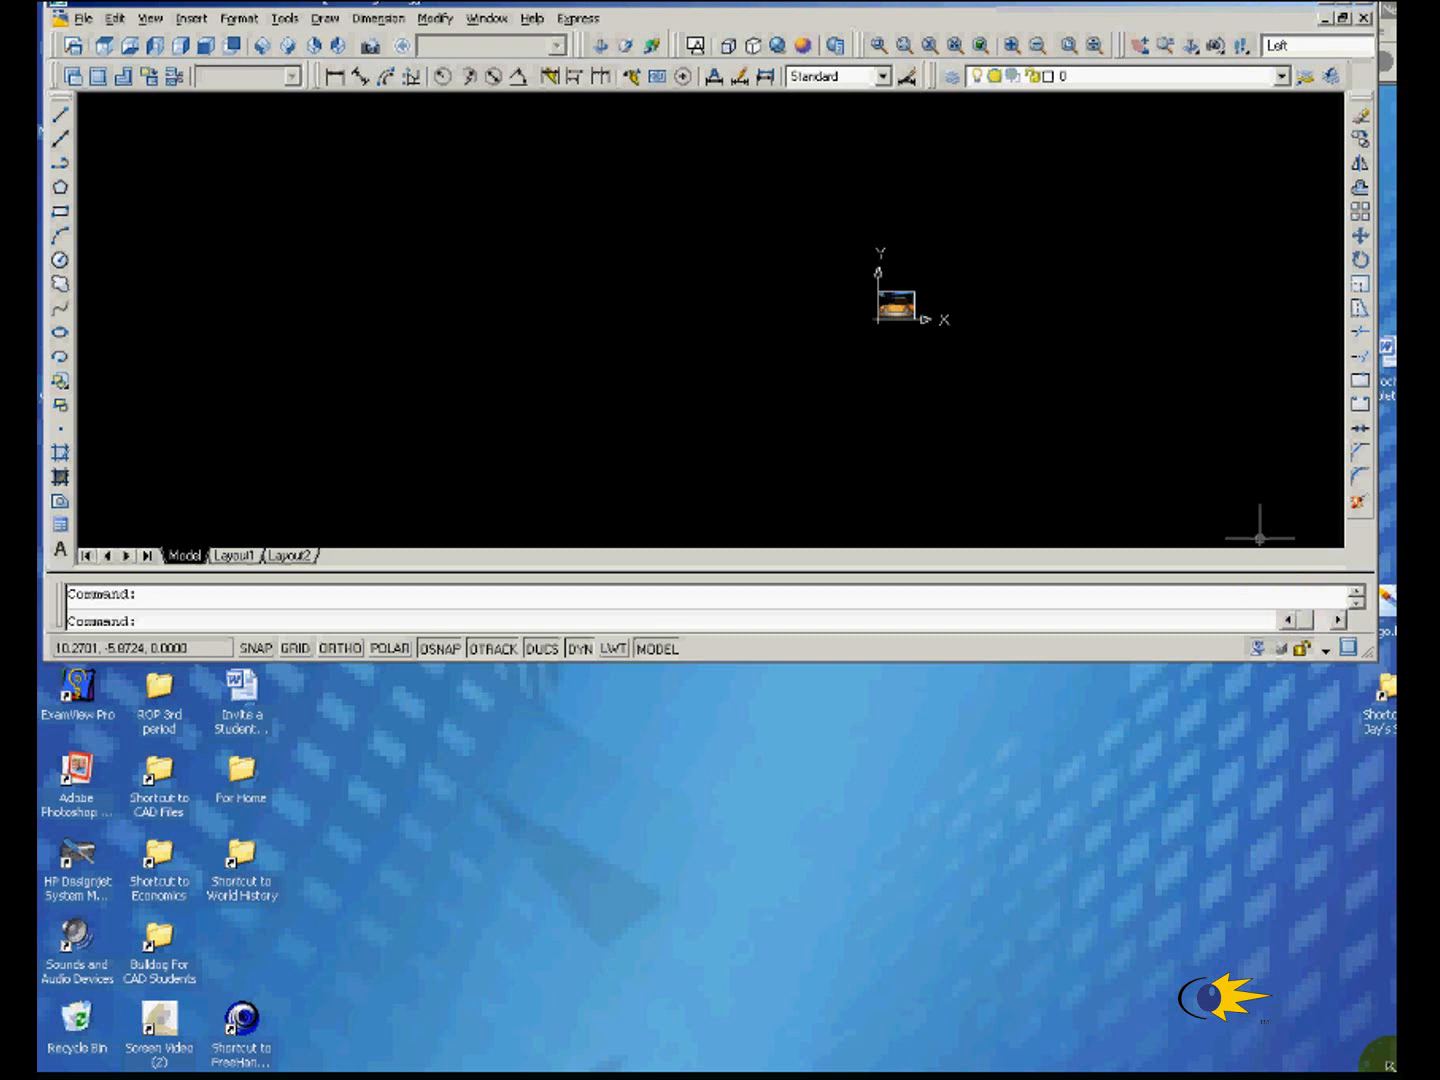
pyautogui.moveTo(1390, 1067); pyautogui.dragTo(1393, 1069)
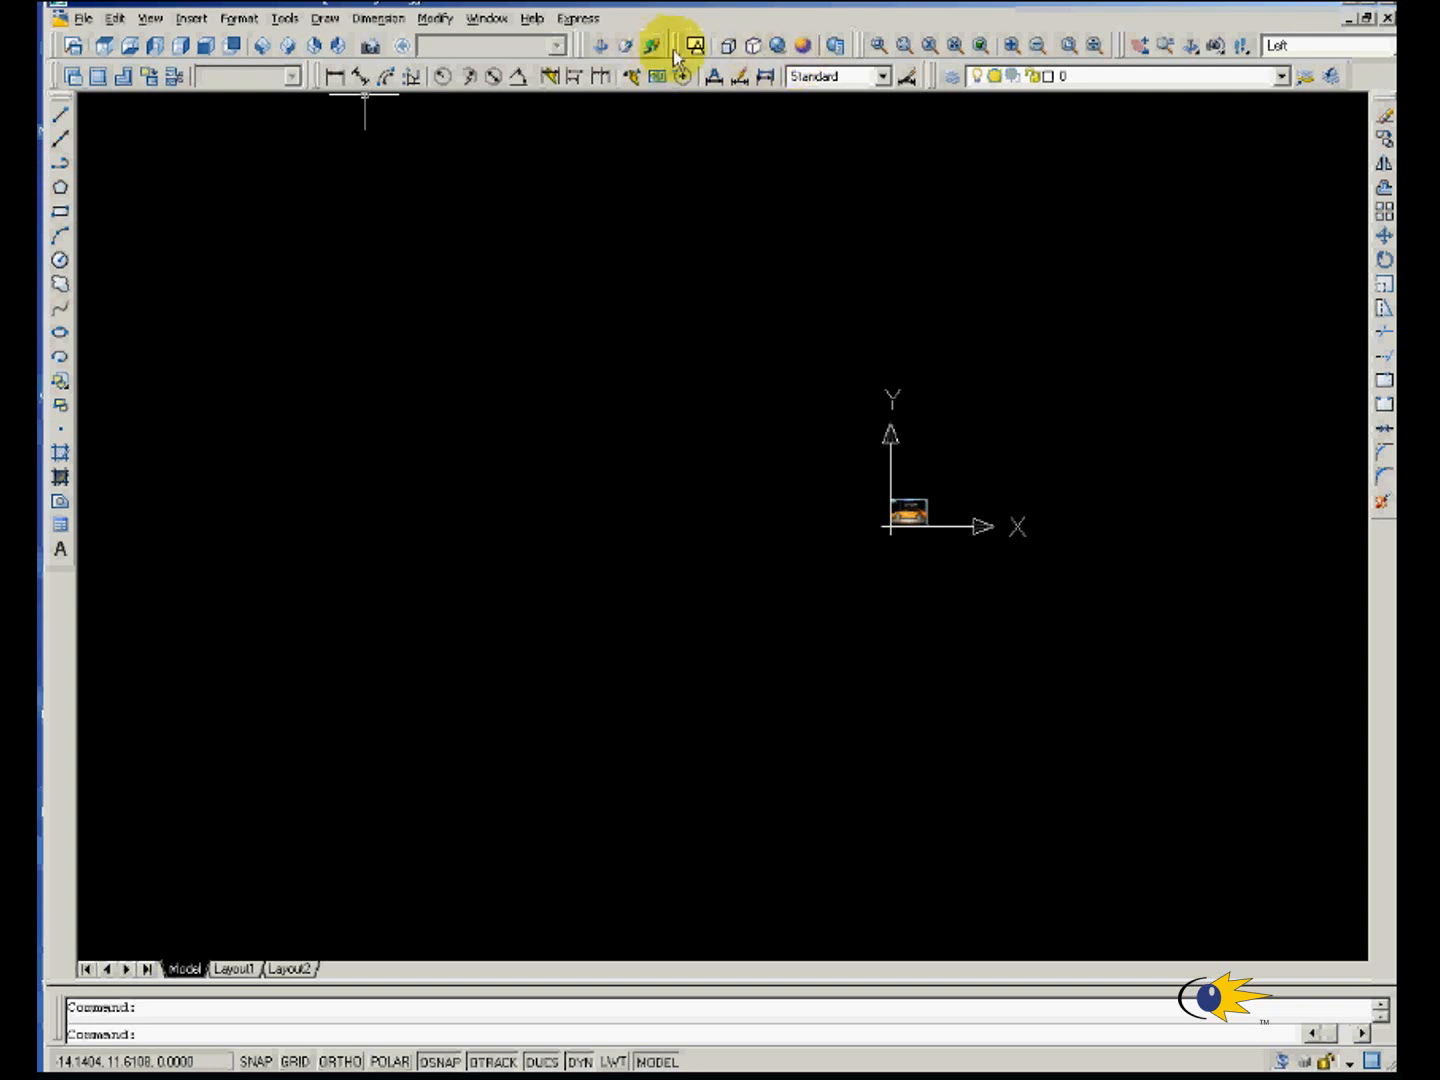
# Draw a rectangle with its first corner at 0,0, measuring 108 wide by 48 high.
pyautogui.click(1143, 44)
pyautogui.moveTo(956, 466); pyautogui.dragTo(643, 476)
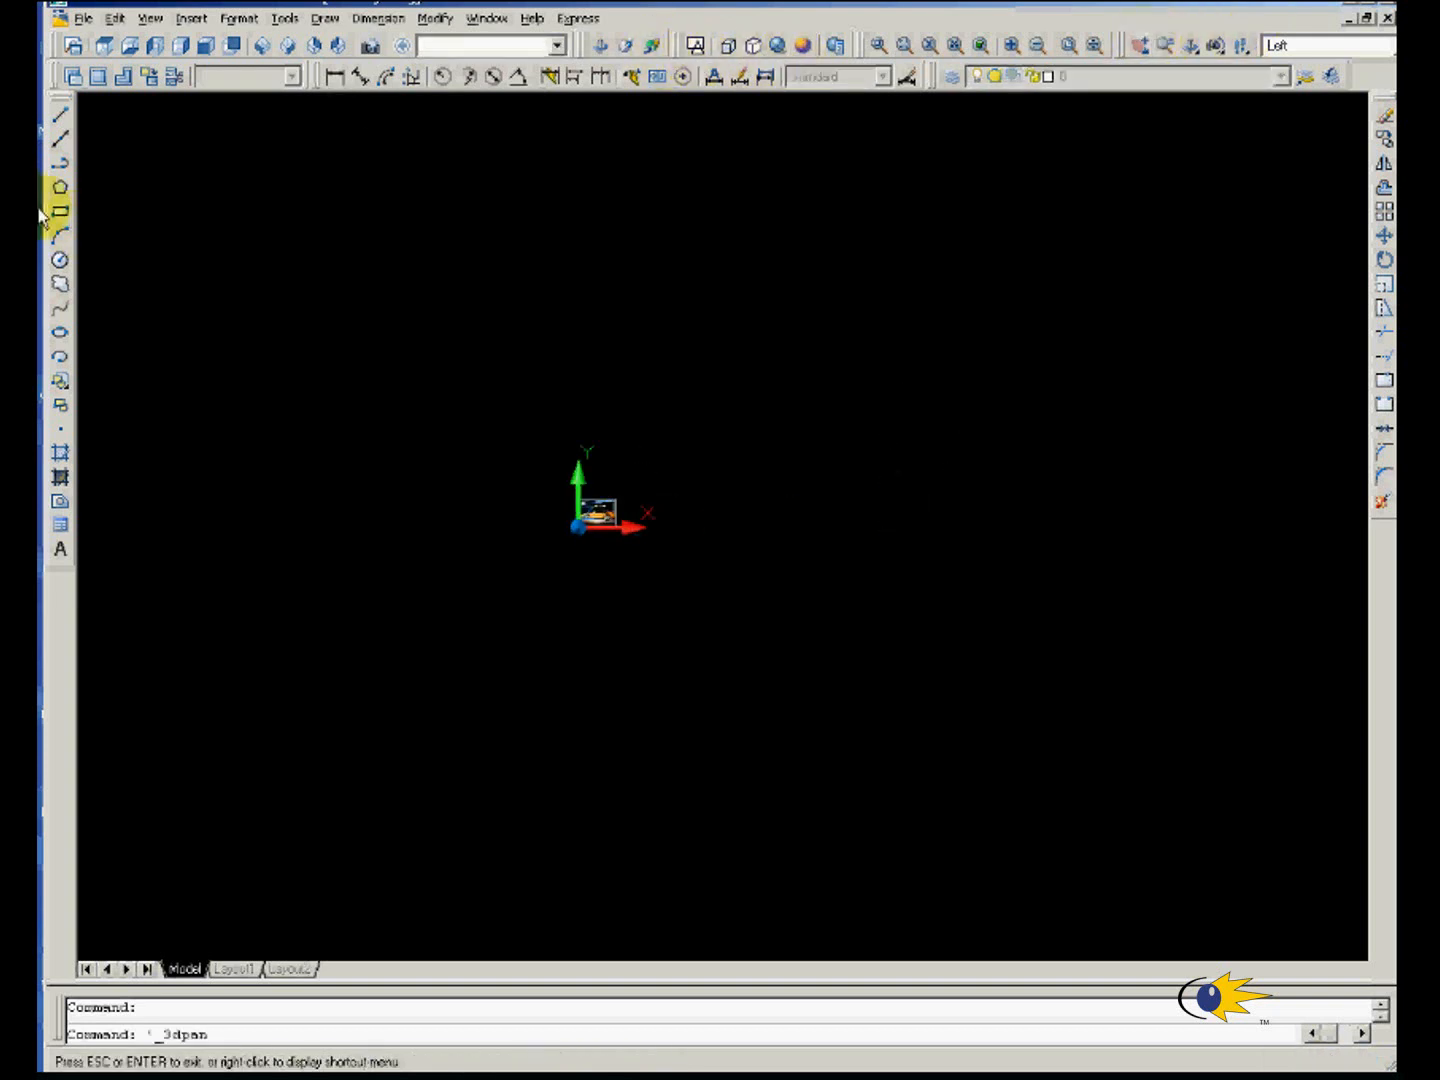
pyautogui.press('Escape')
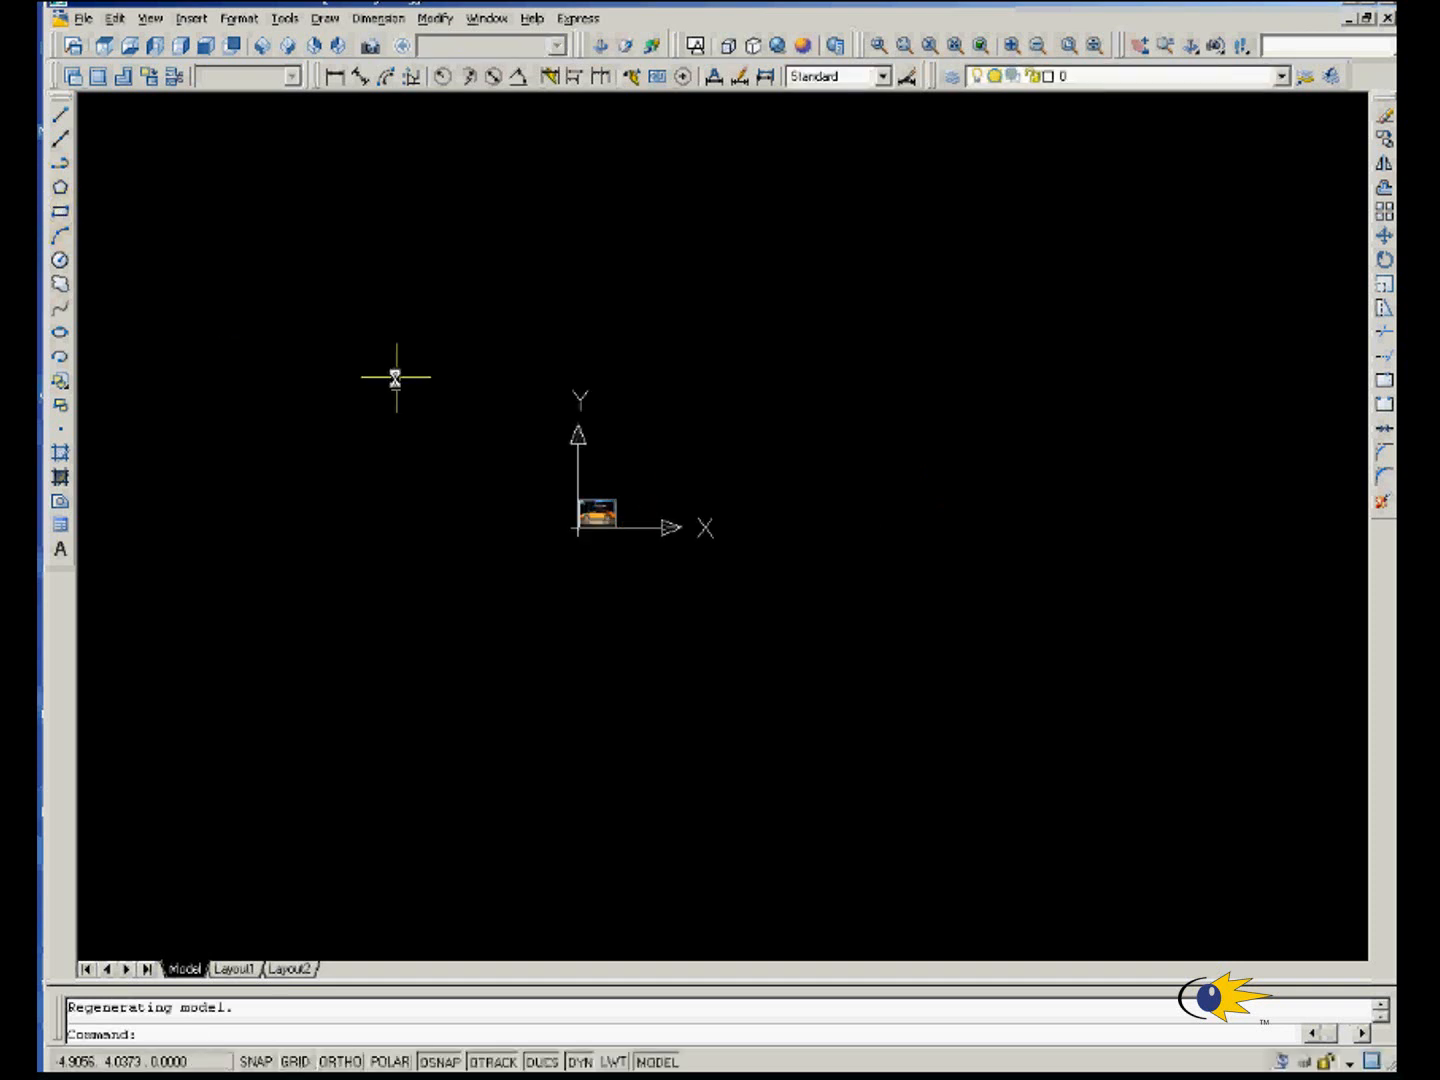
pyautogui.click(62, 212)
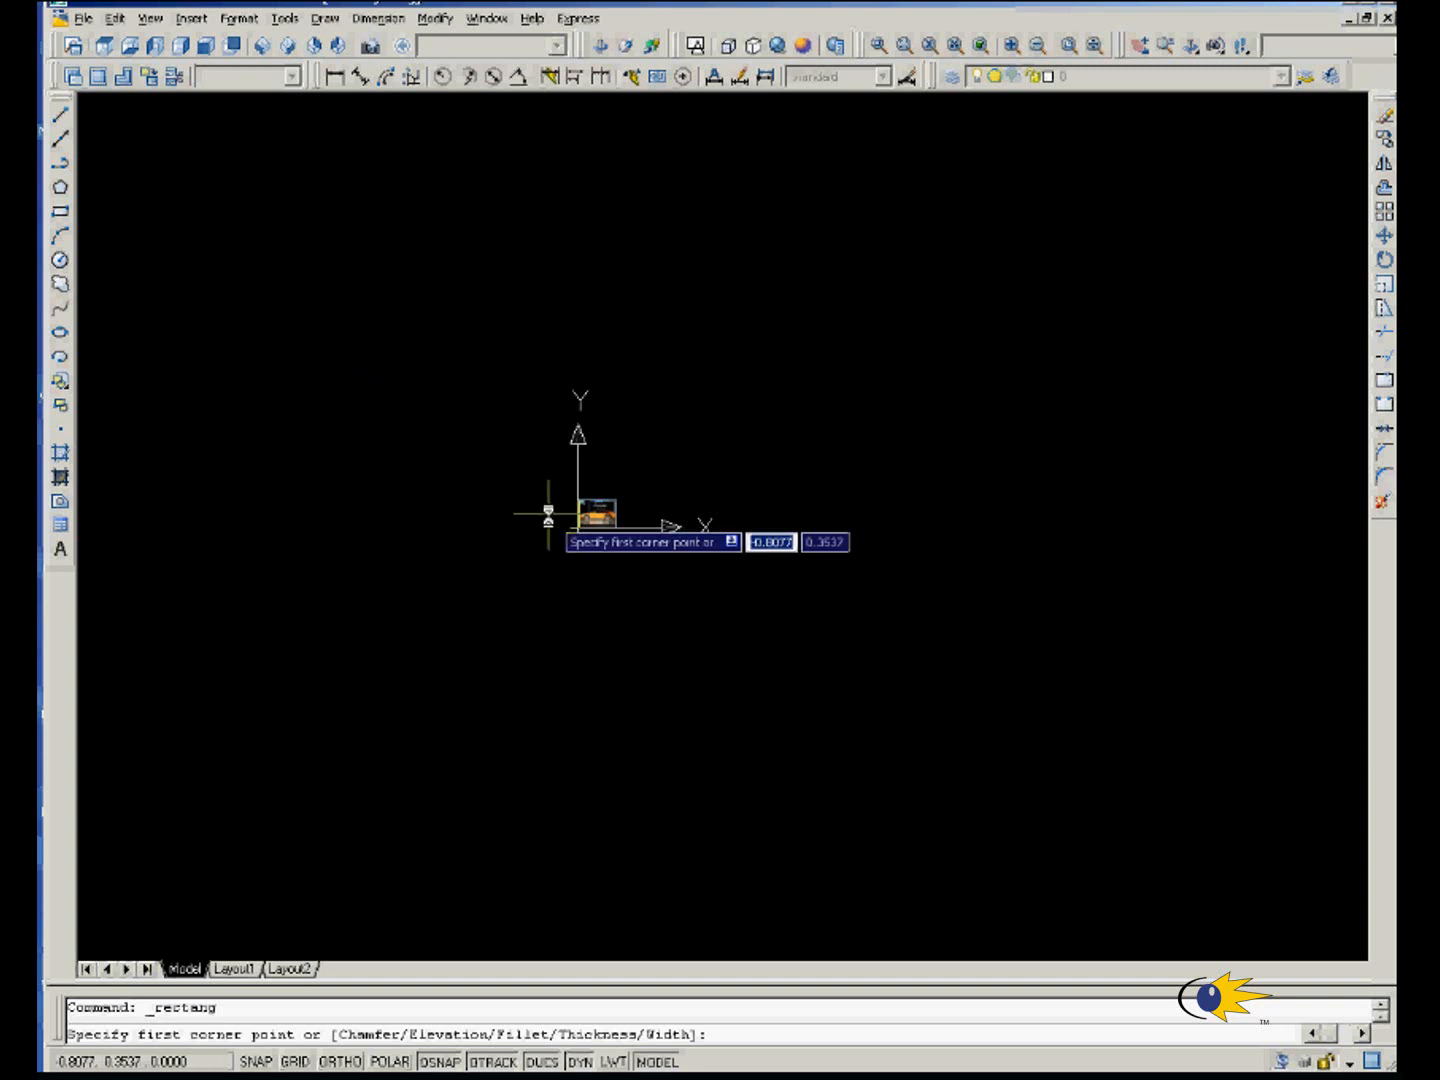
pyautogui.write('0')
pyautogui.press('Tab')
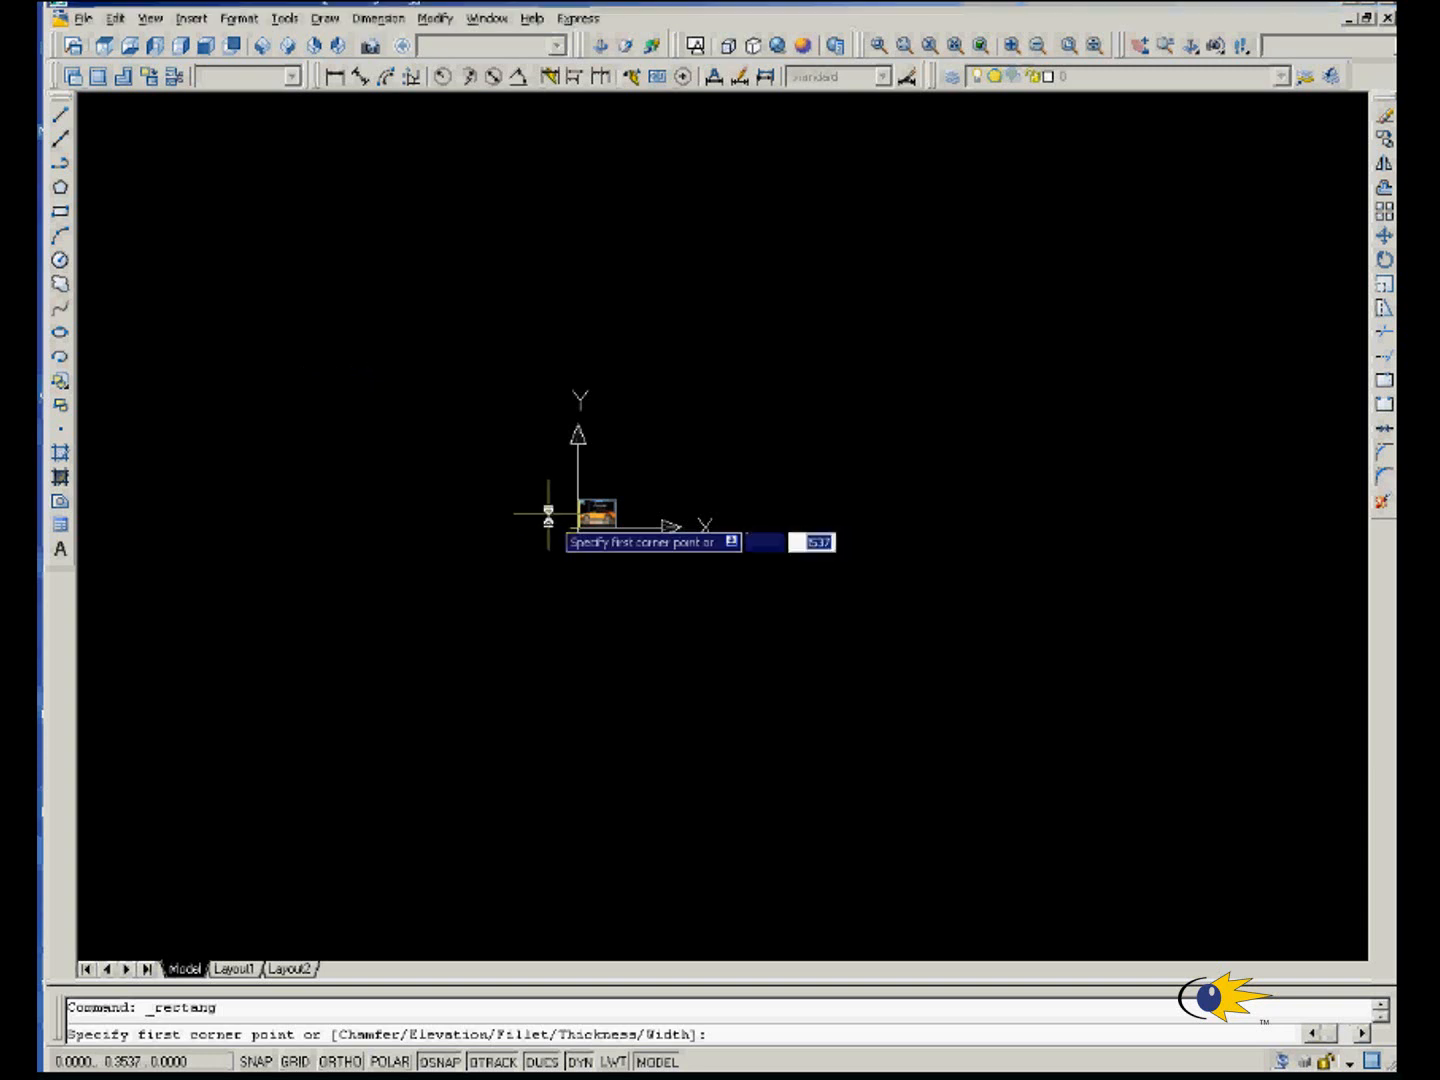
pyautogui.write('0')
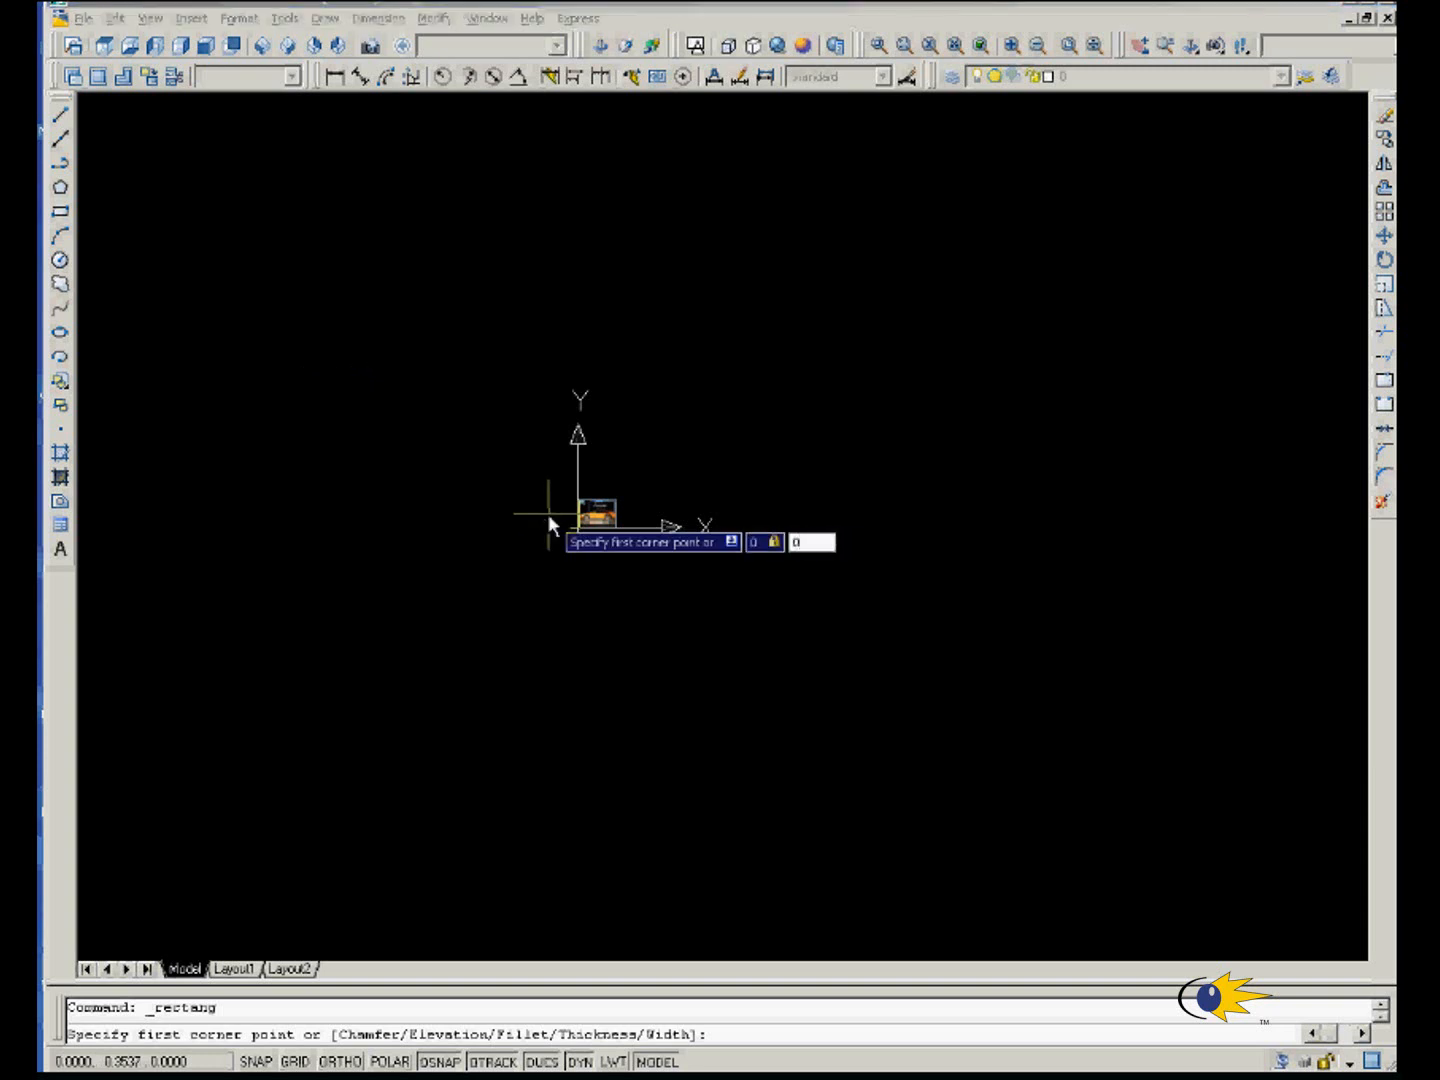
pyautogui.press('Return')
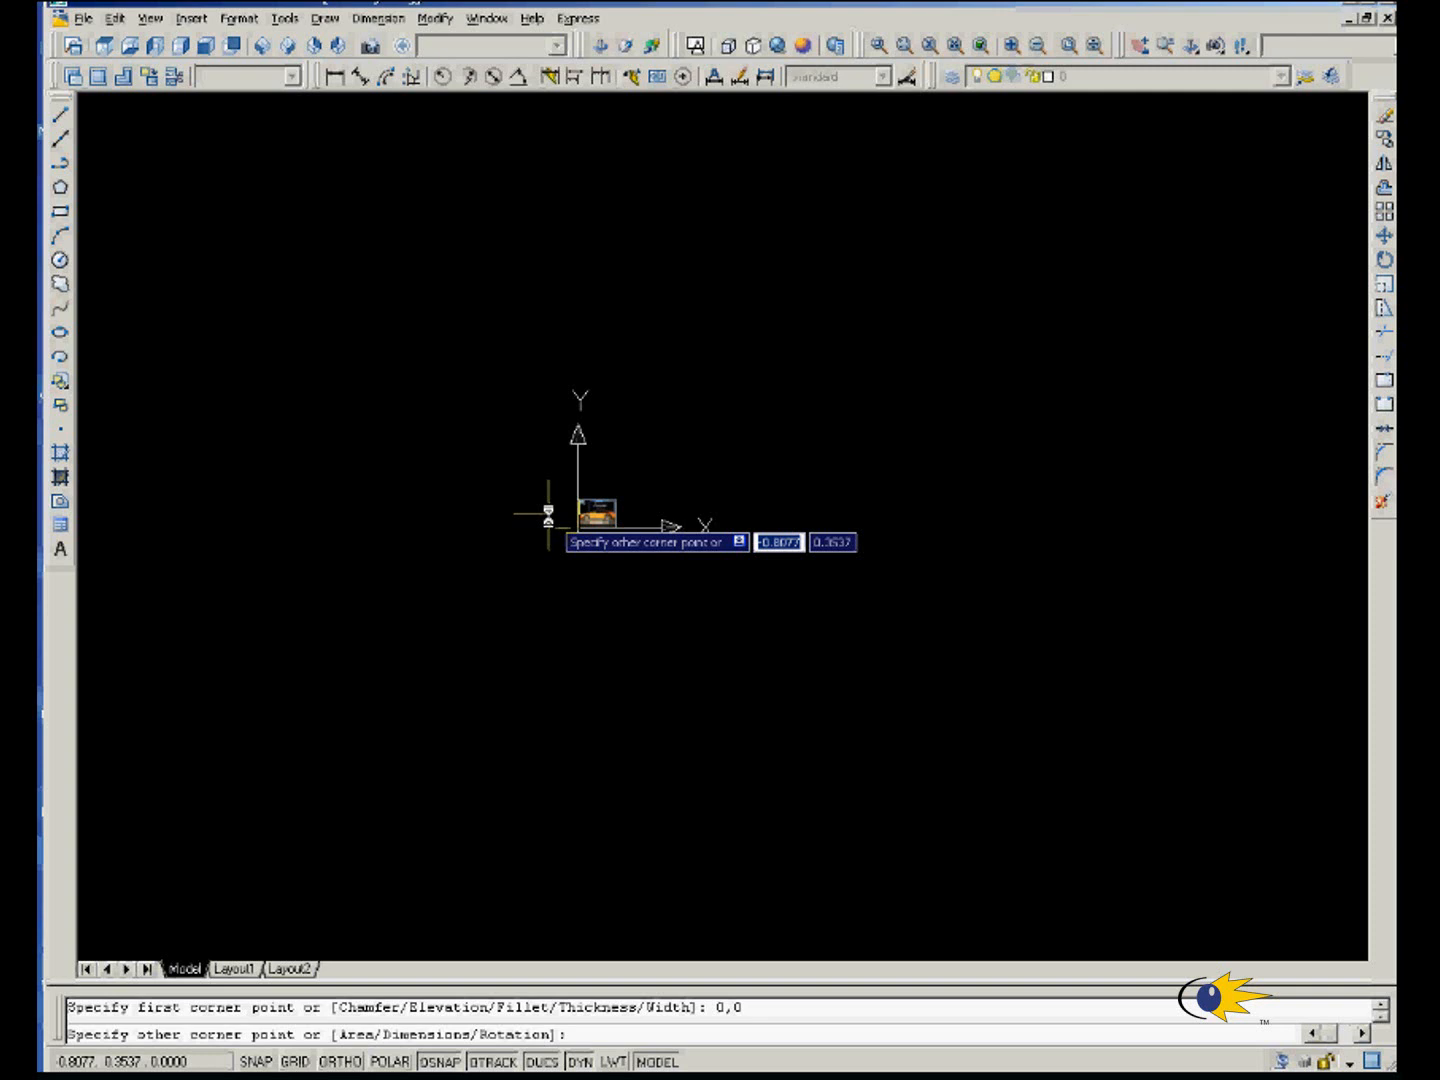
pyautogui.write('100,')
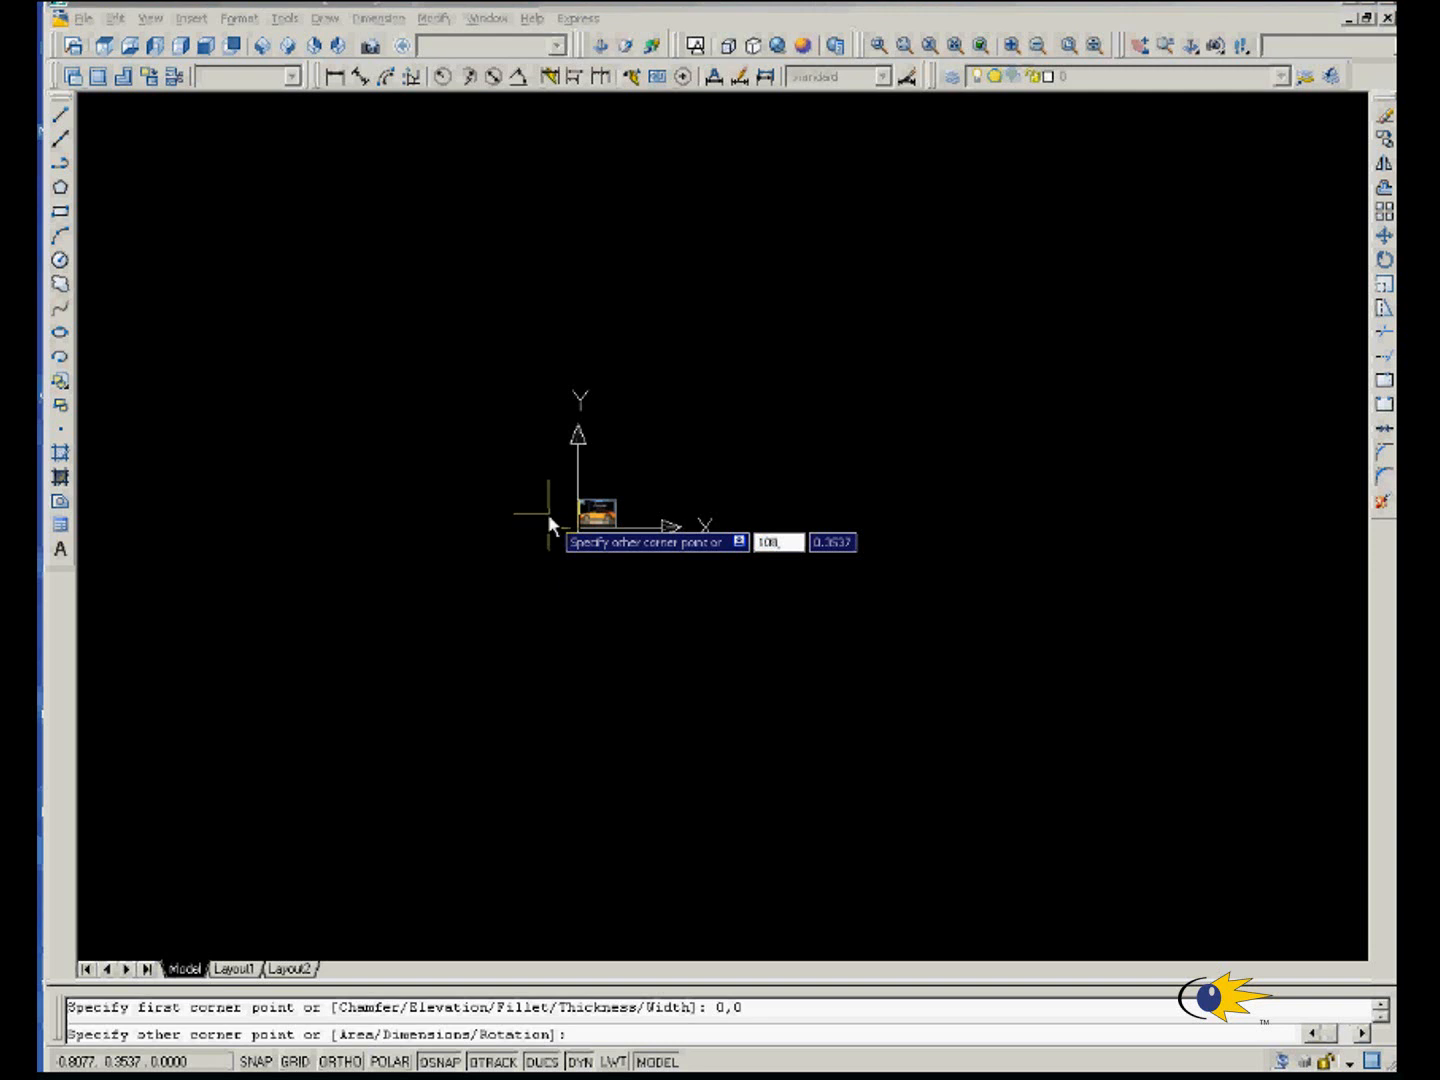
pyautogui.press('Tab')
pyautogui.write('40')
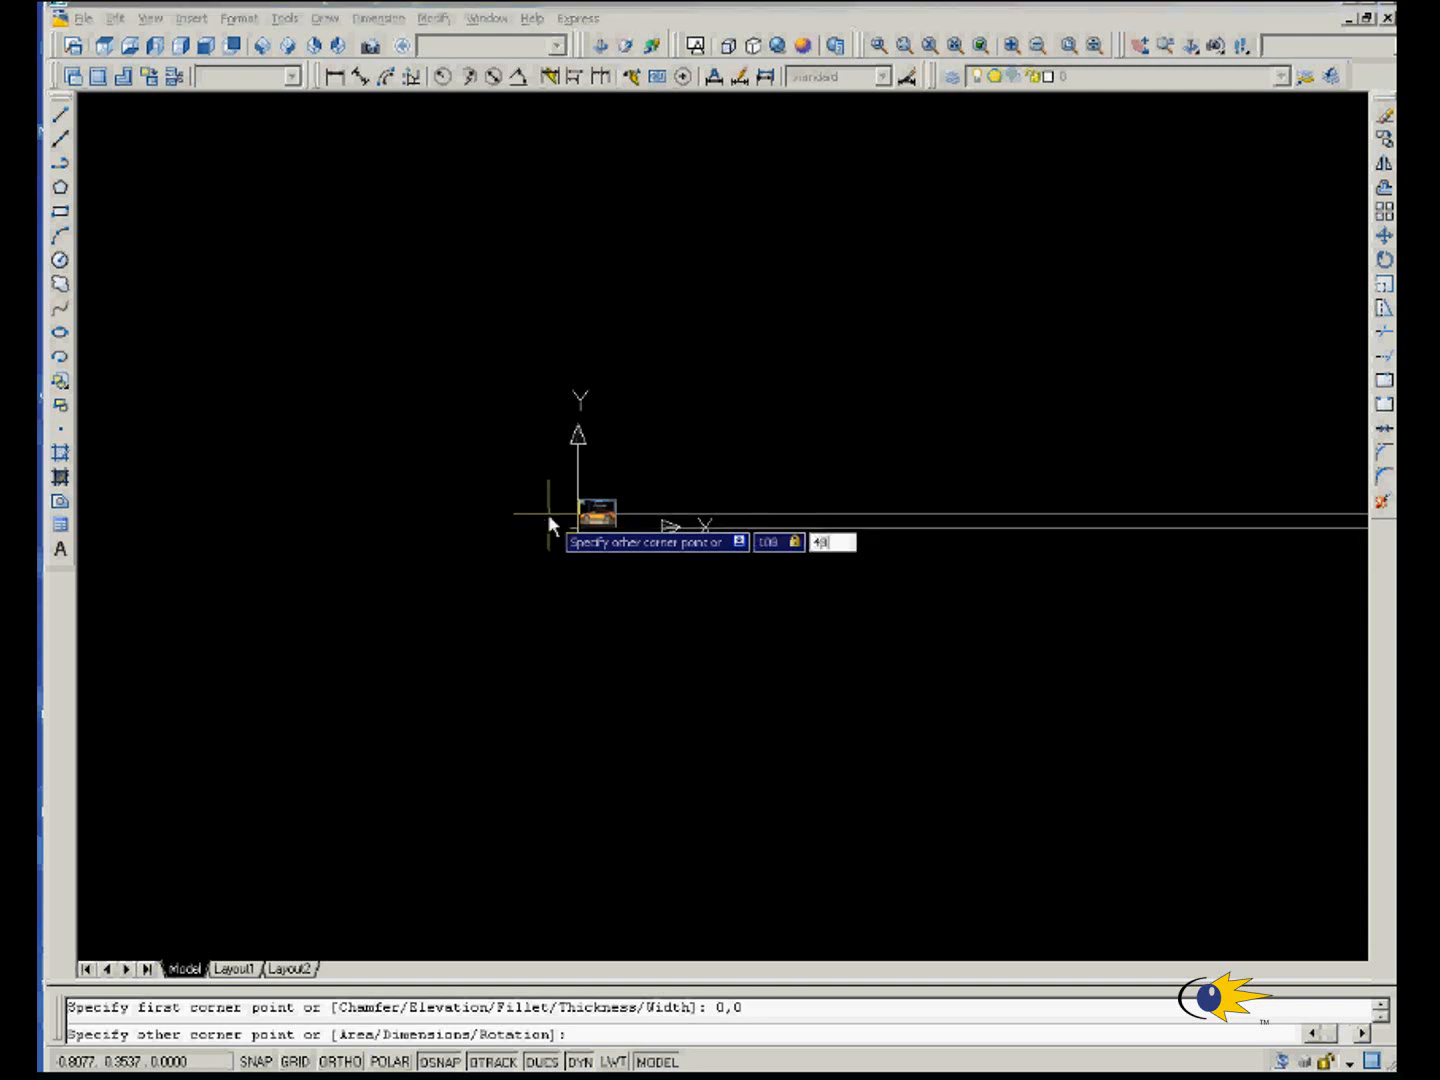
pyautogui.press('Return')
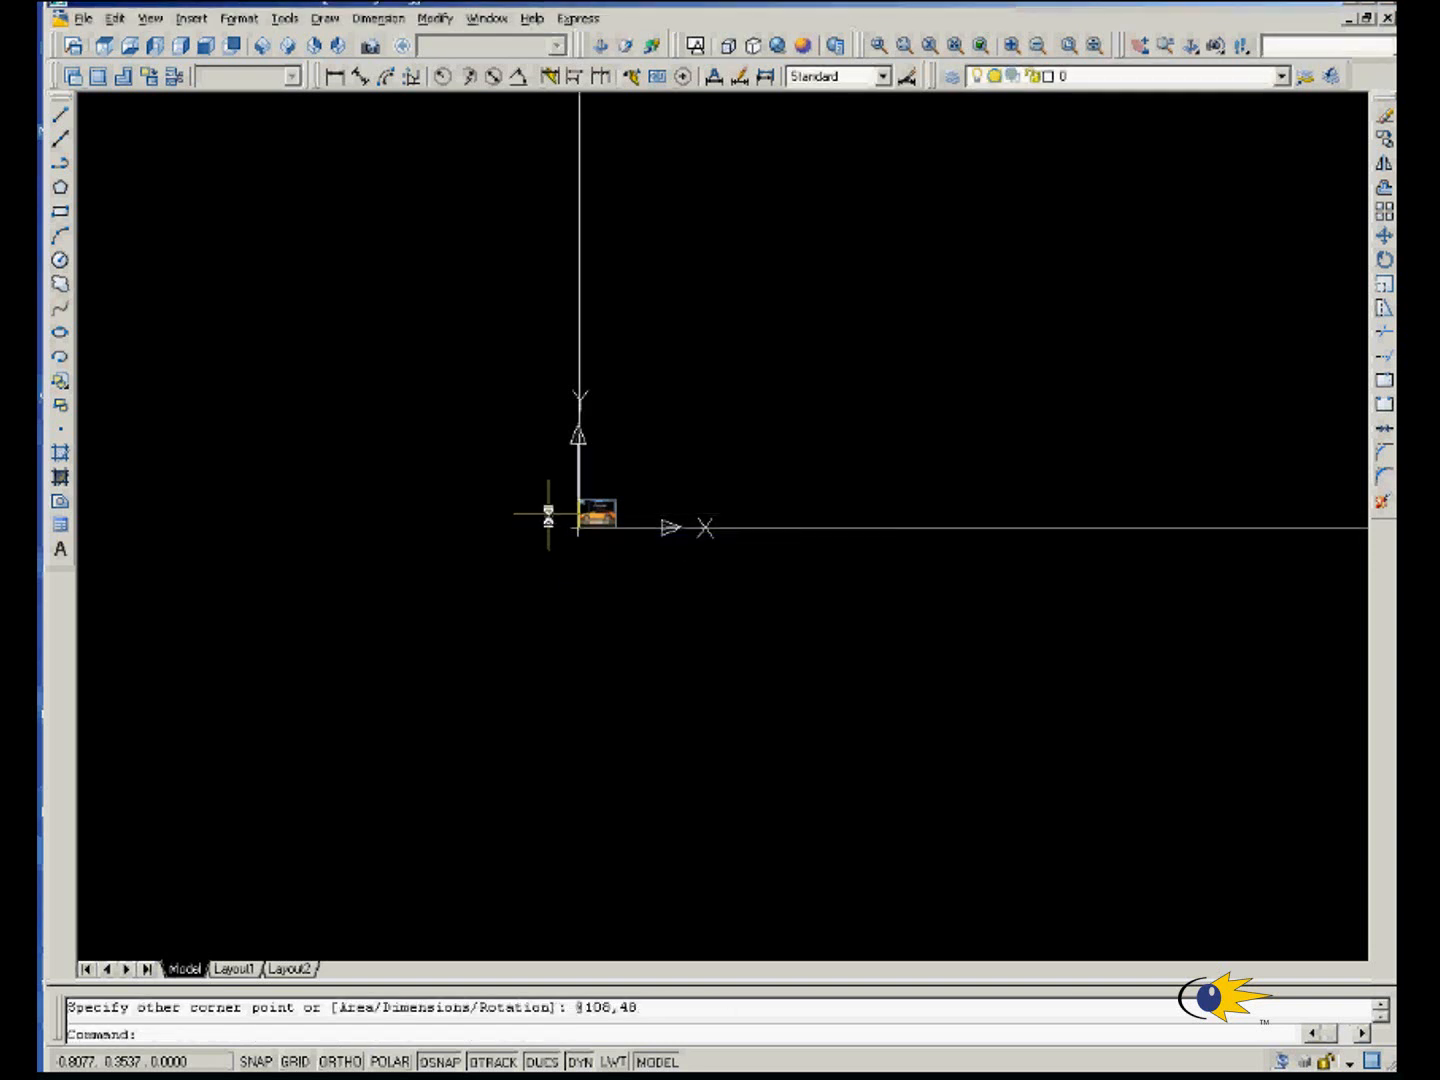
# Fit the full 108 by 48 rectangle in the view and turn Ortho mode off.
pyautogui.click(879, 45)
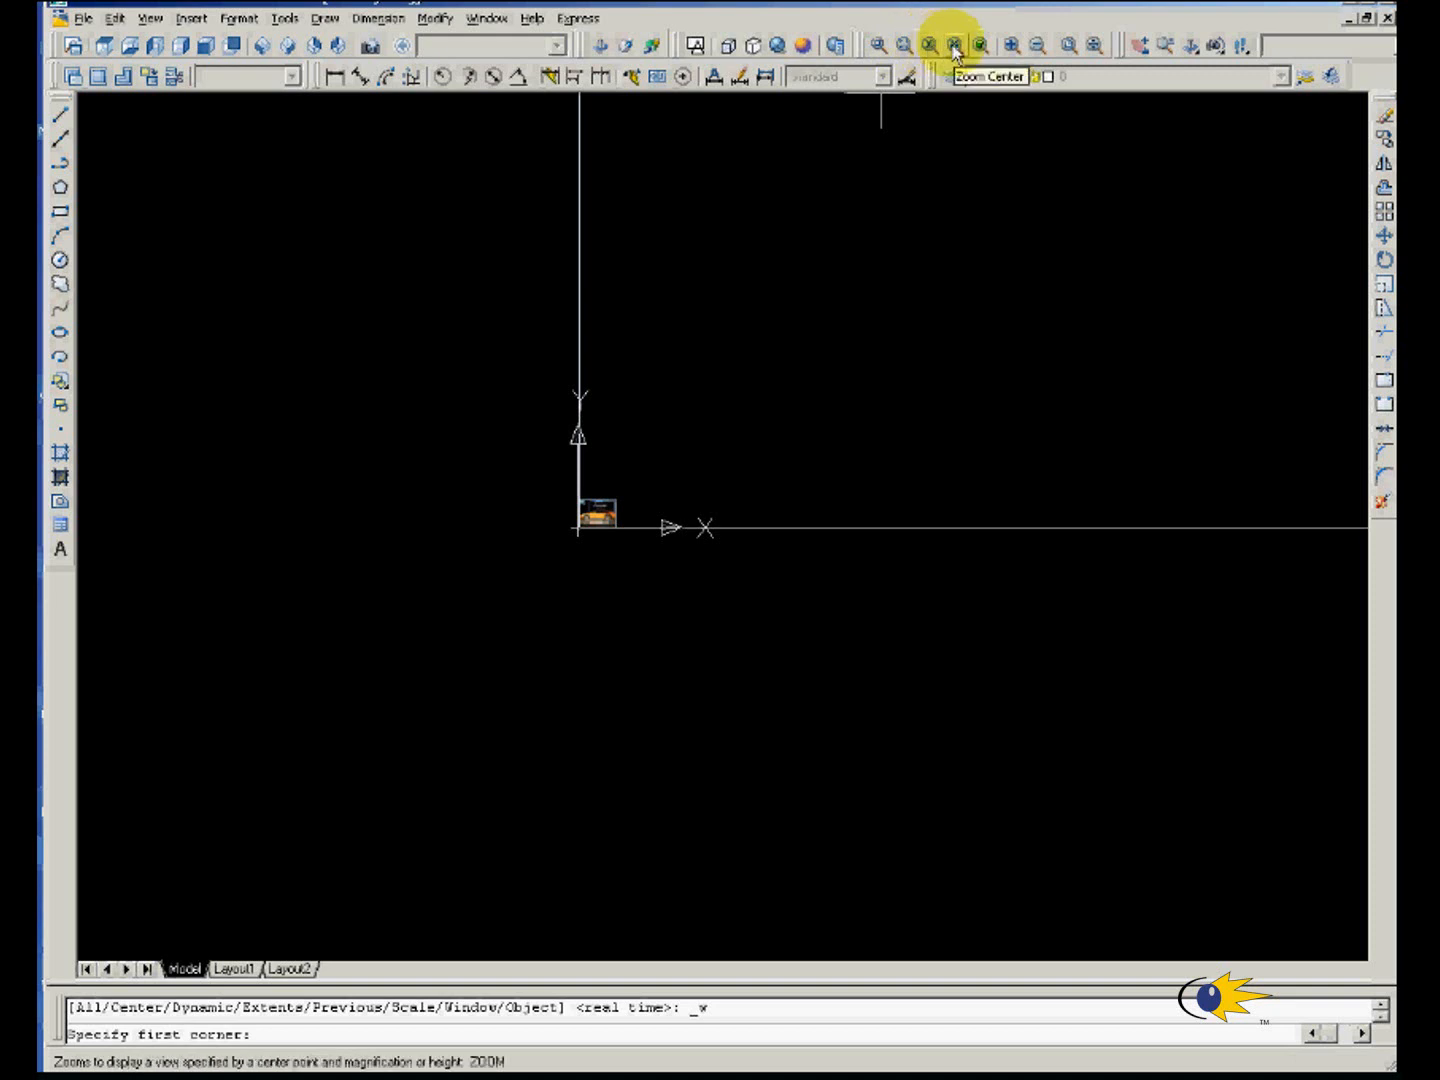
pyautogui.click(1040, 48)
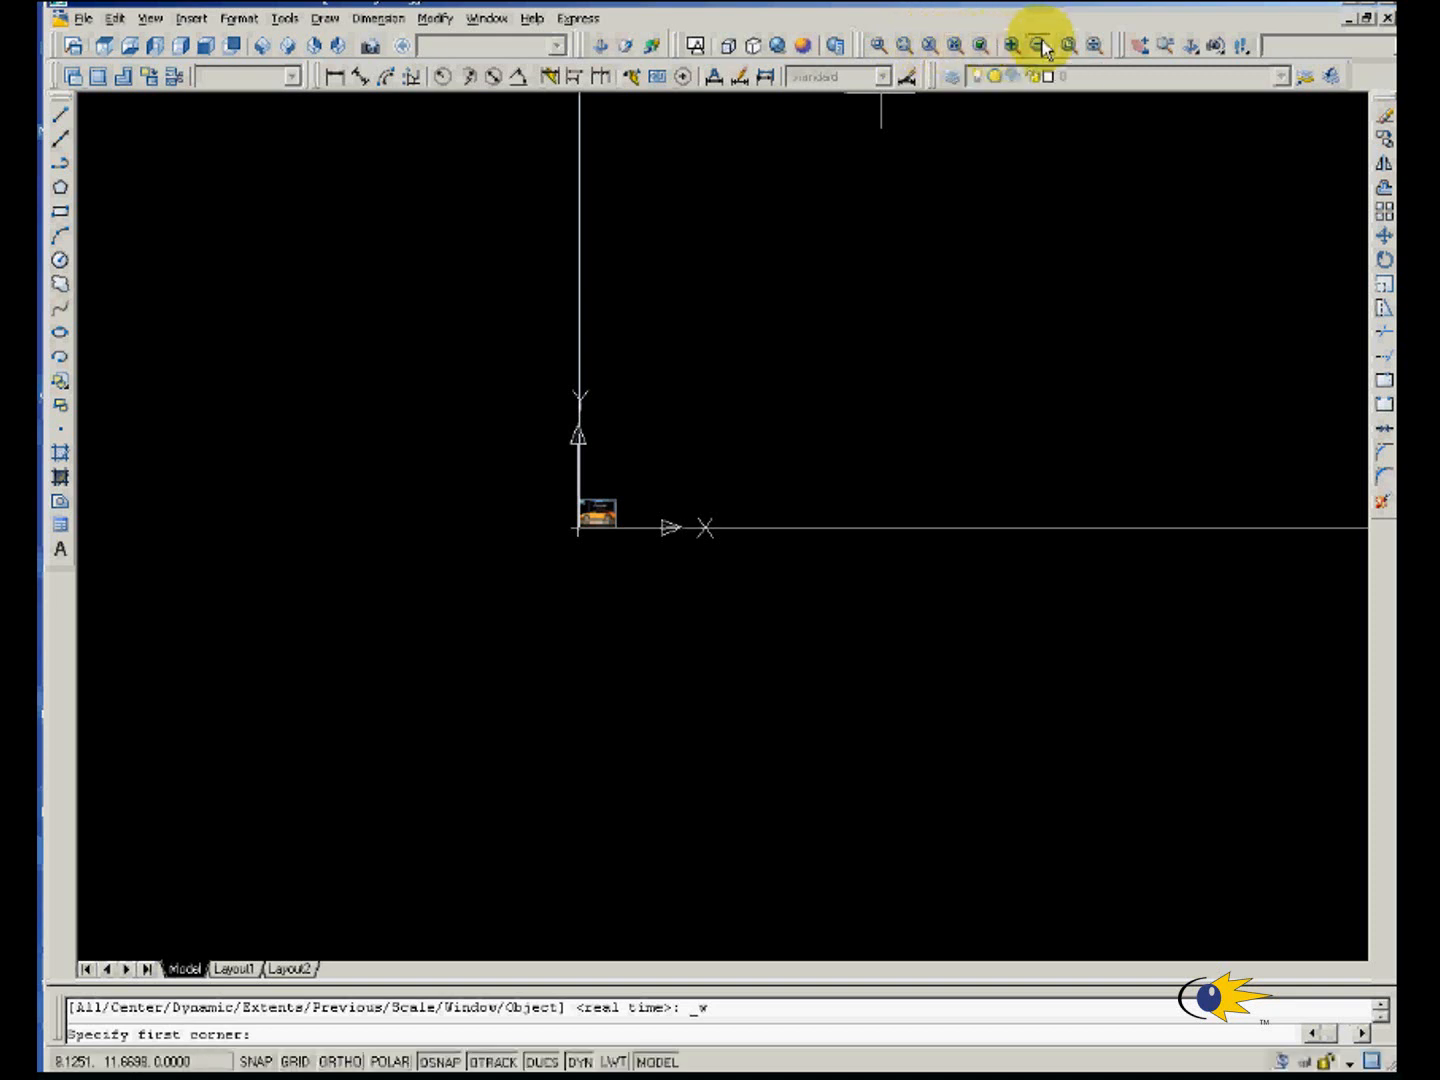
pyautogui.click(950, 302)
pyautogui.click(955, 383)
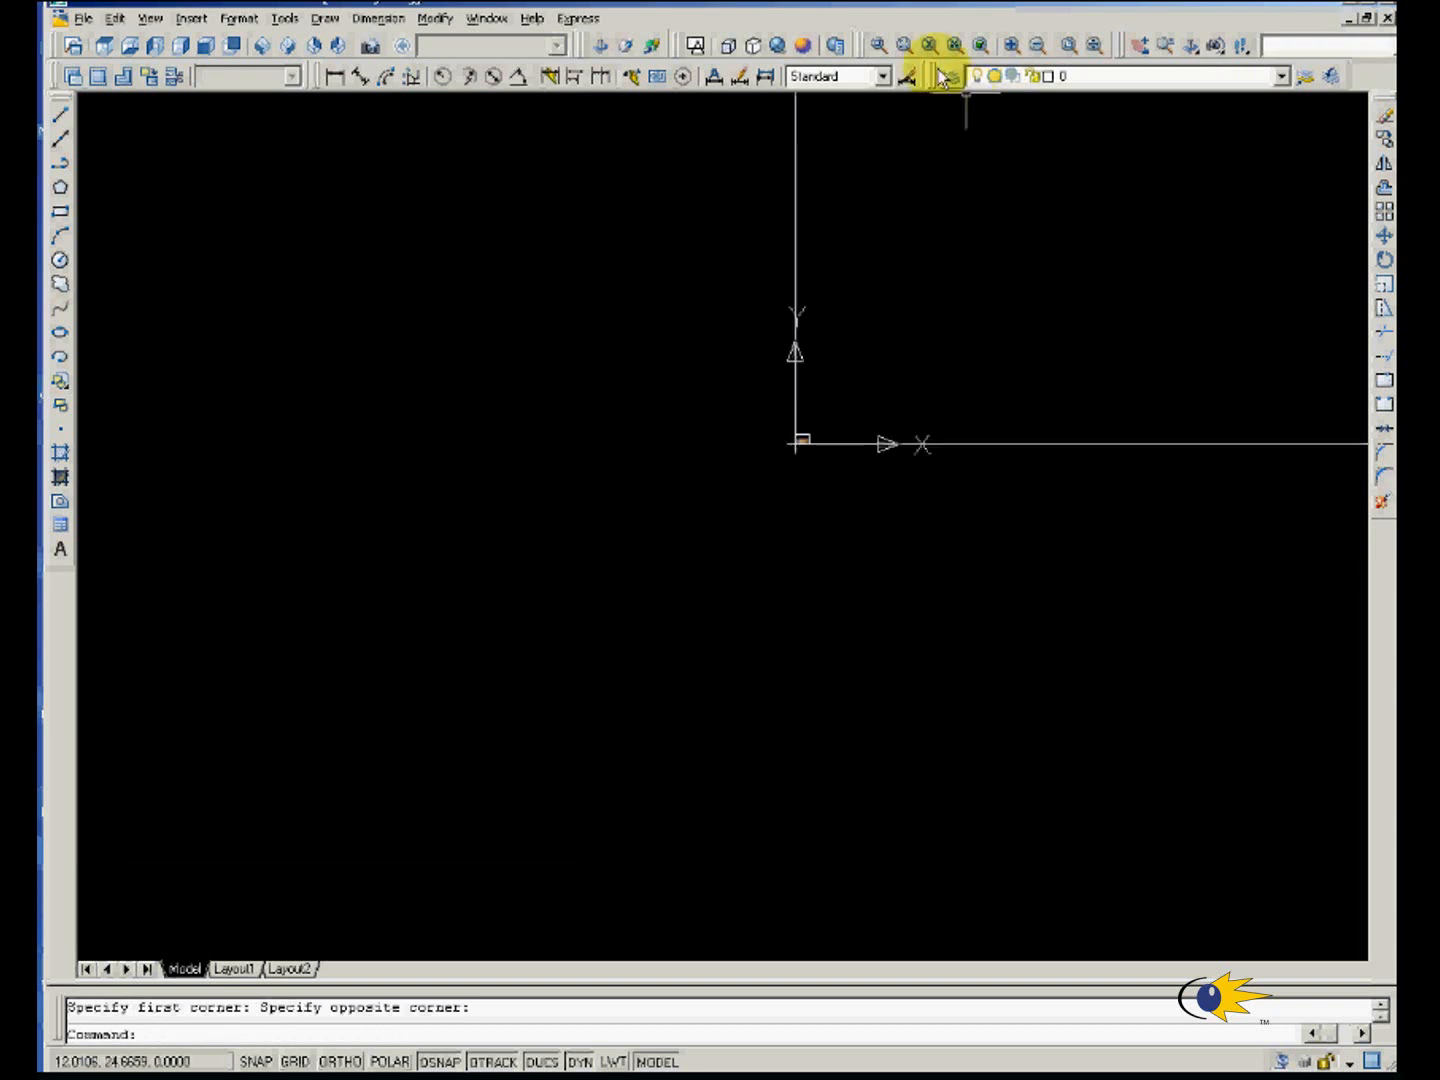
pyautogui.click(1140, 45)
pyautogui.moveTo(987, 238)
pyautogui.mouseDown()
pyautogui.moveTo(540, 556)
pyautogui.moveTo(438, 568)
pyautogui.mouseUp()
pyautogui.moveTo(587, 516); pyautogui.dragTo(446, 521)
pyautogui.press('Escape')
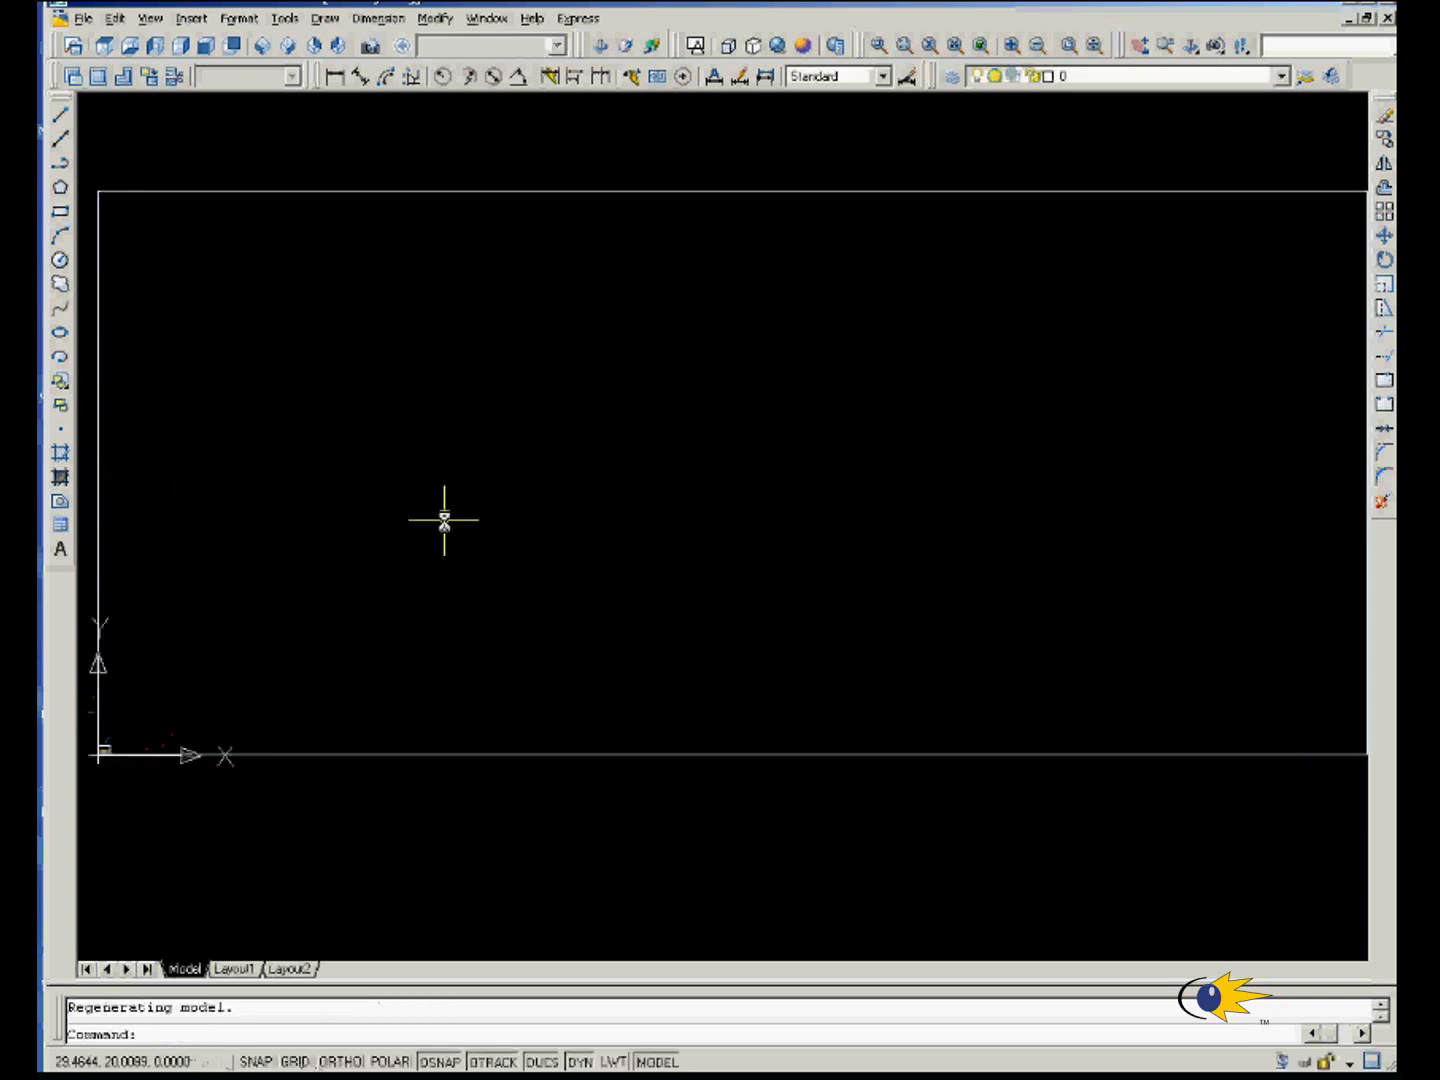
pyautogui.press('F8')
# Scale the car picture from base point 0,0, picking the scale factor at the rectangle's far vertical edge.
pyautogui.click(1387, 289)
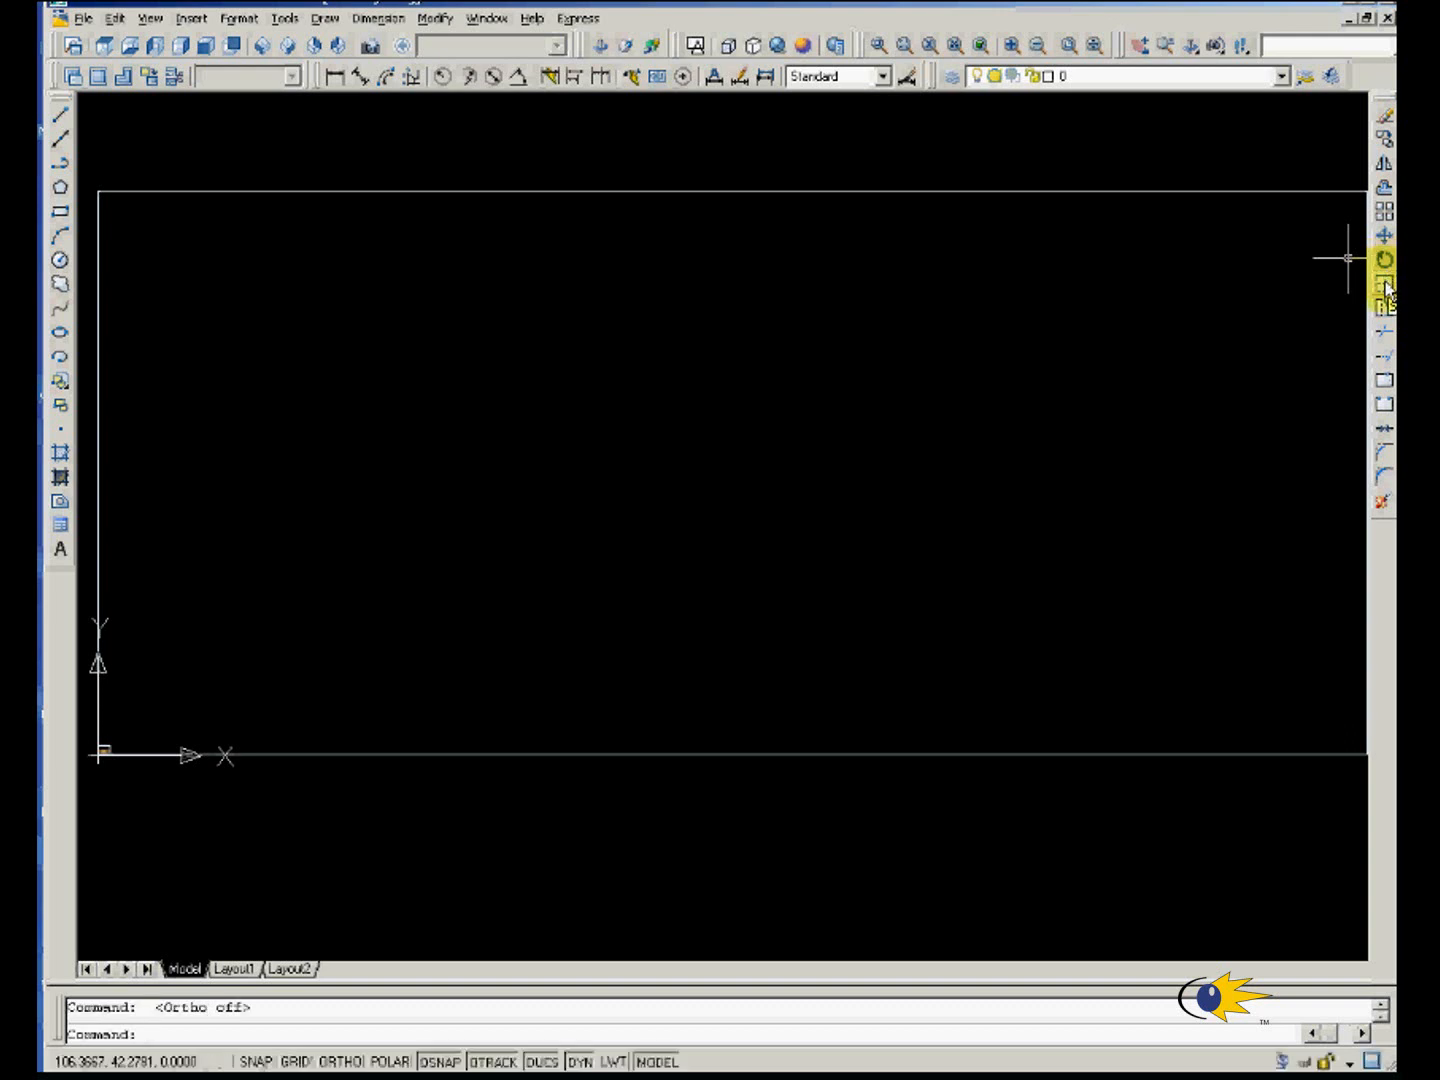
pyautogui.press('Escape')
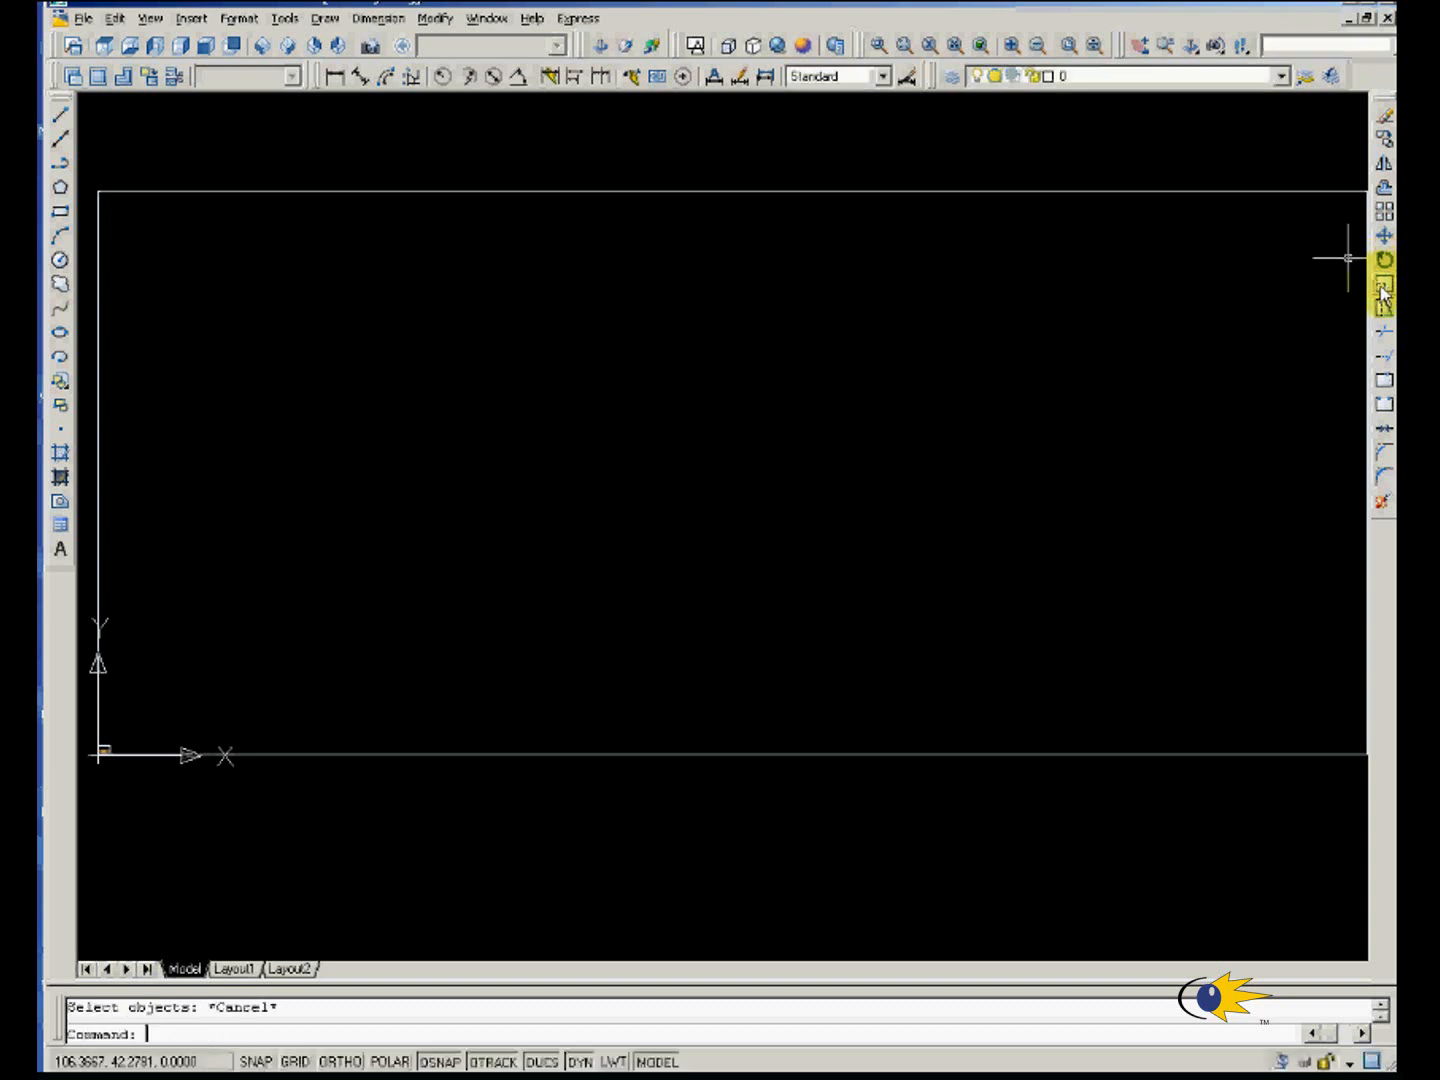
pyautogui.click(1387, 290)
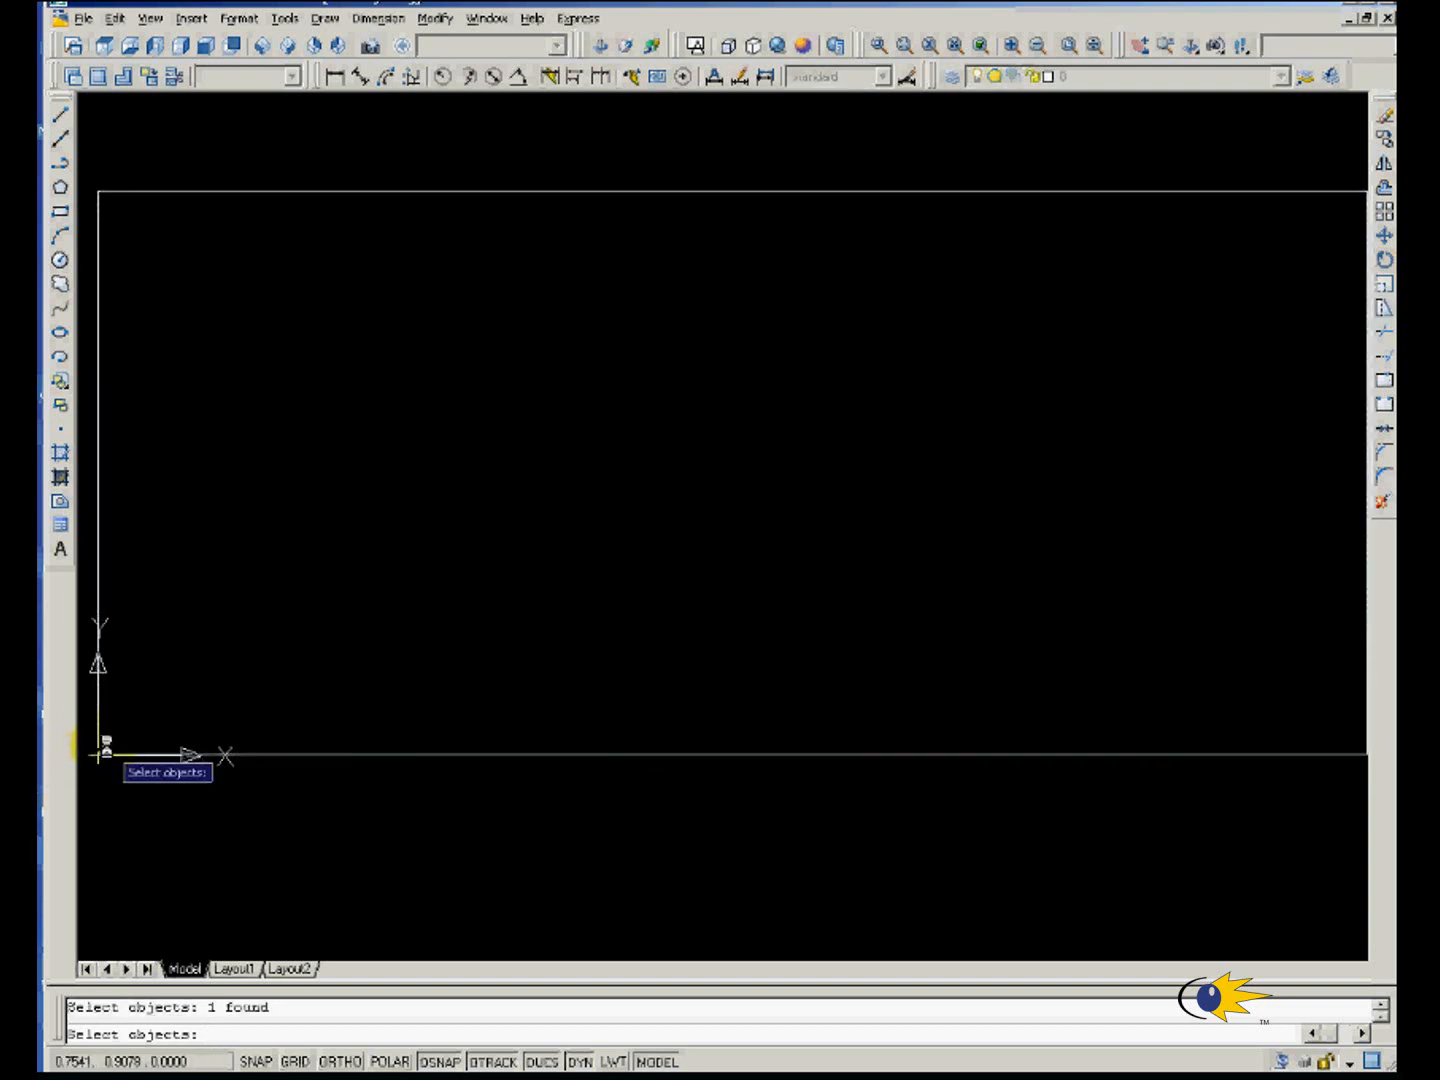
pyautogui.press('Return')
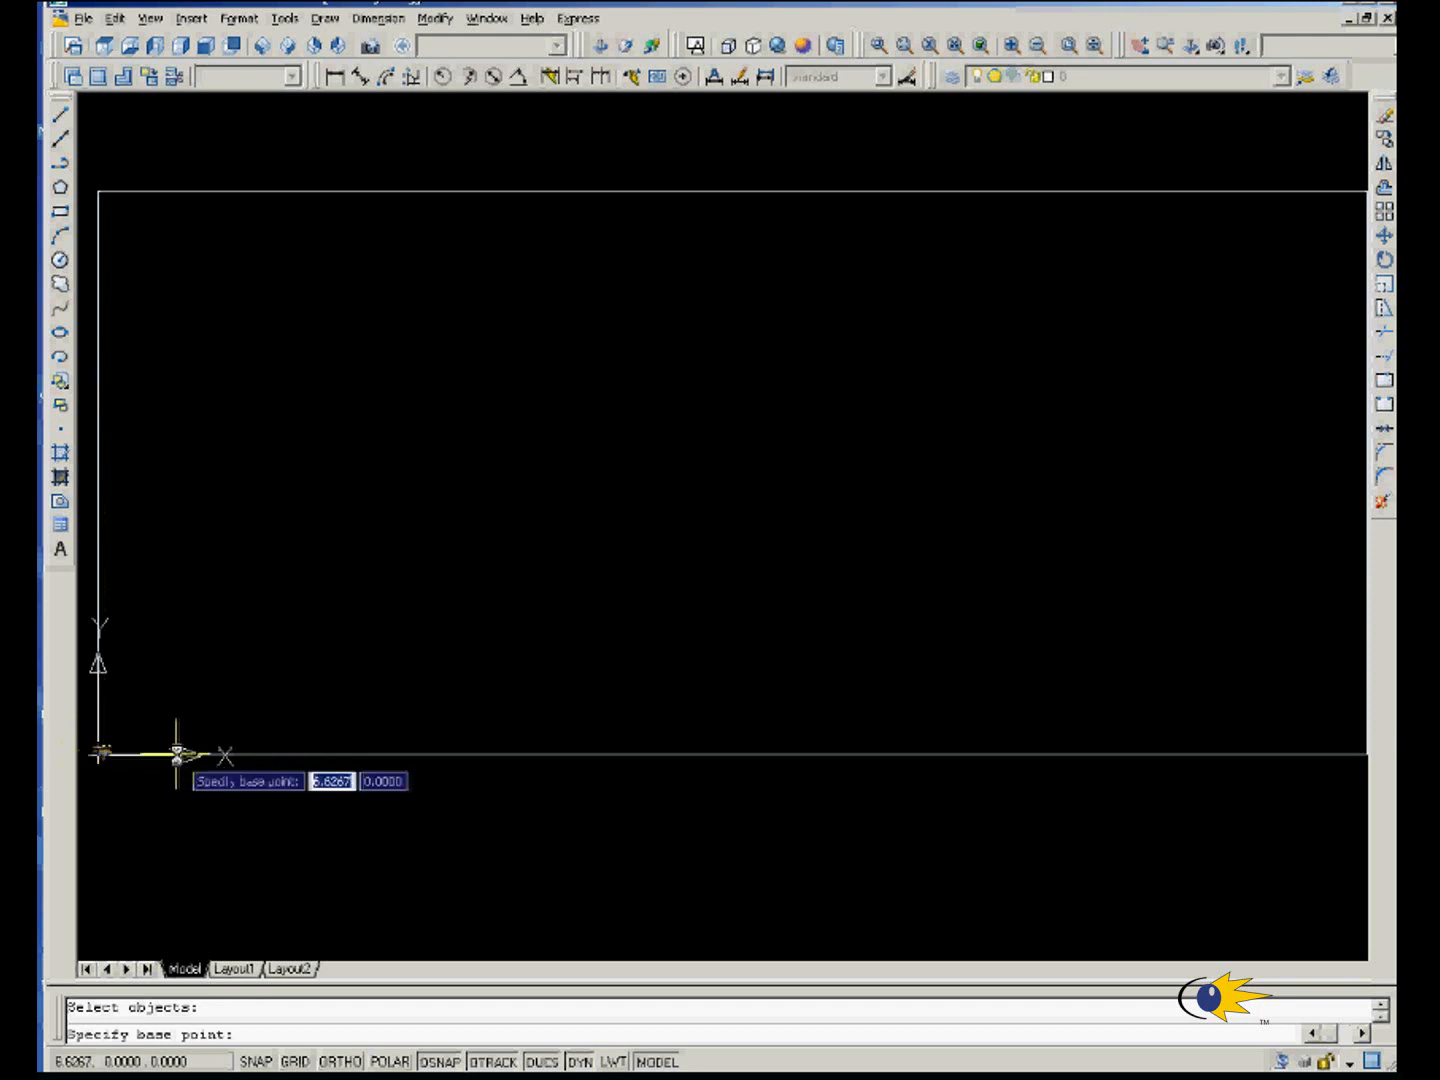
pyautogui.write('0')
pyautogui.press('Tab')
pyautogui.write('0')
pyautogui.press('Return')
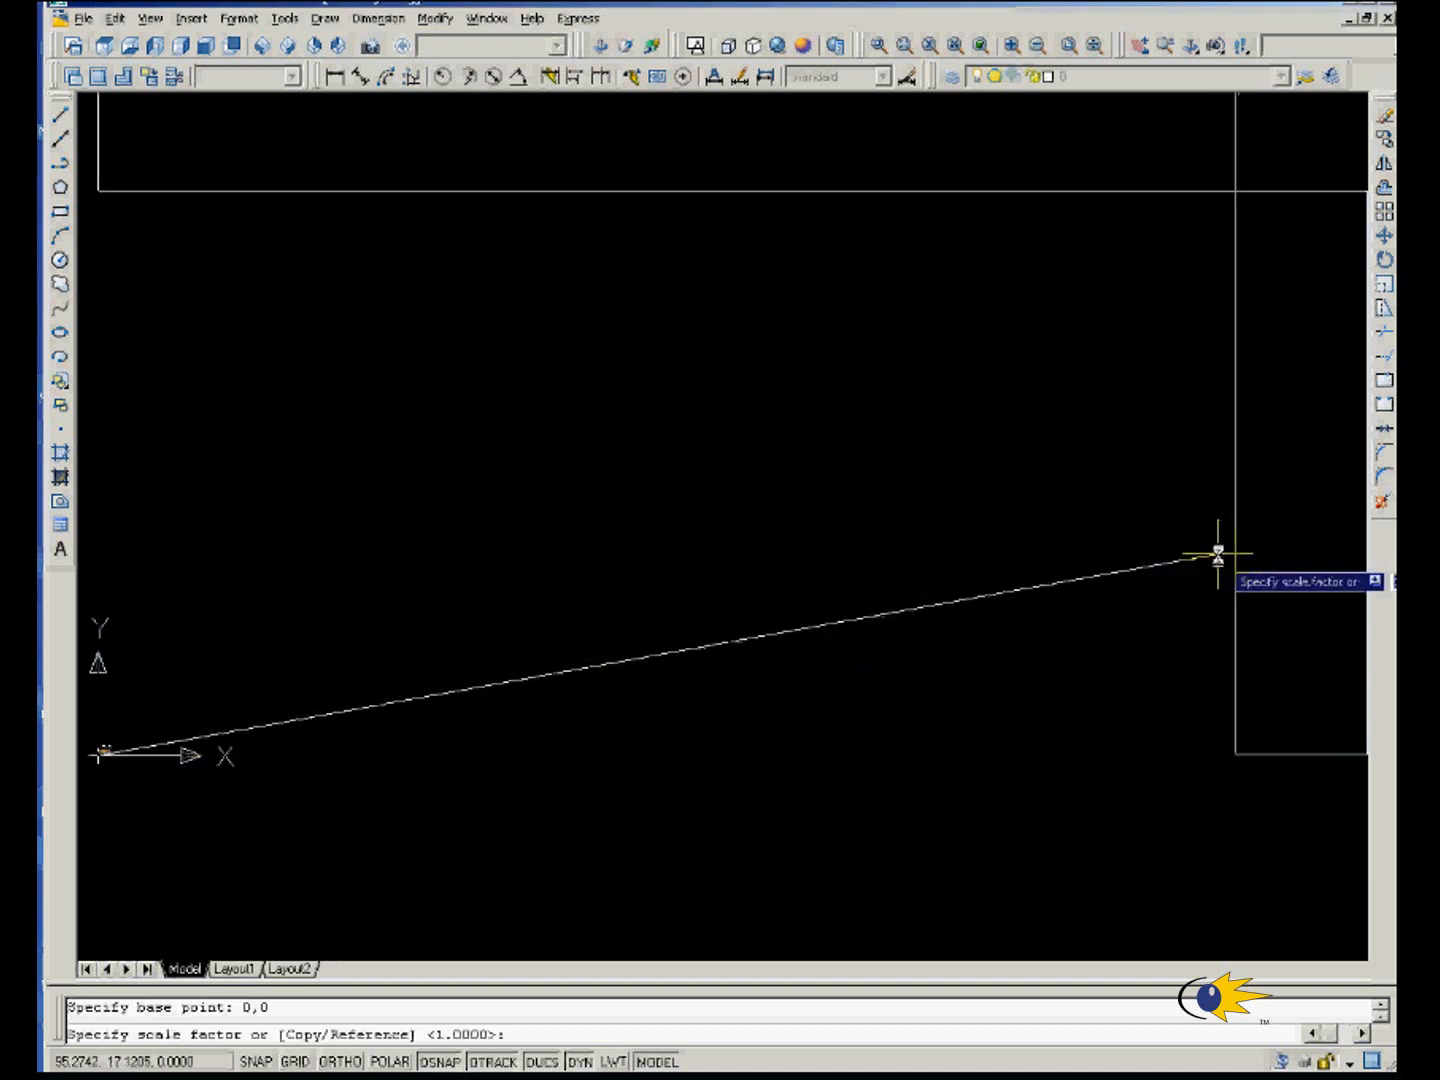
pyautogui.scroll(-3, 1204, 573)
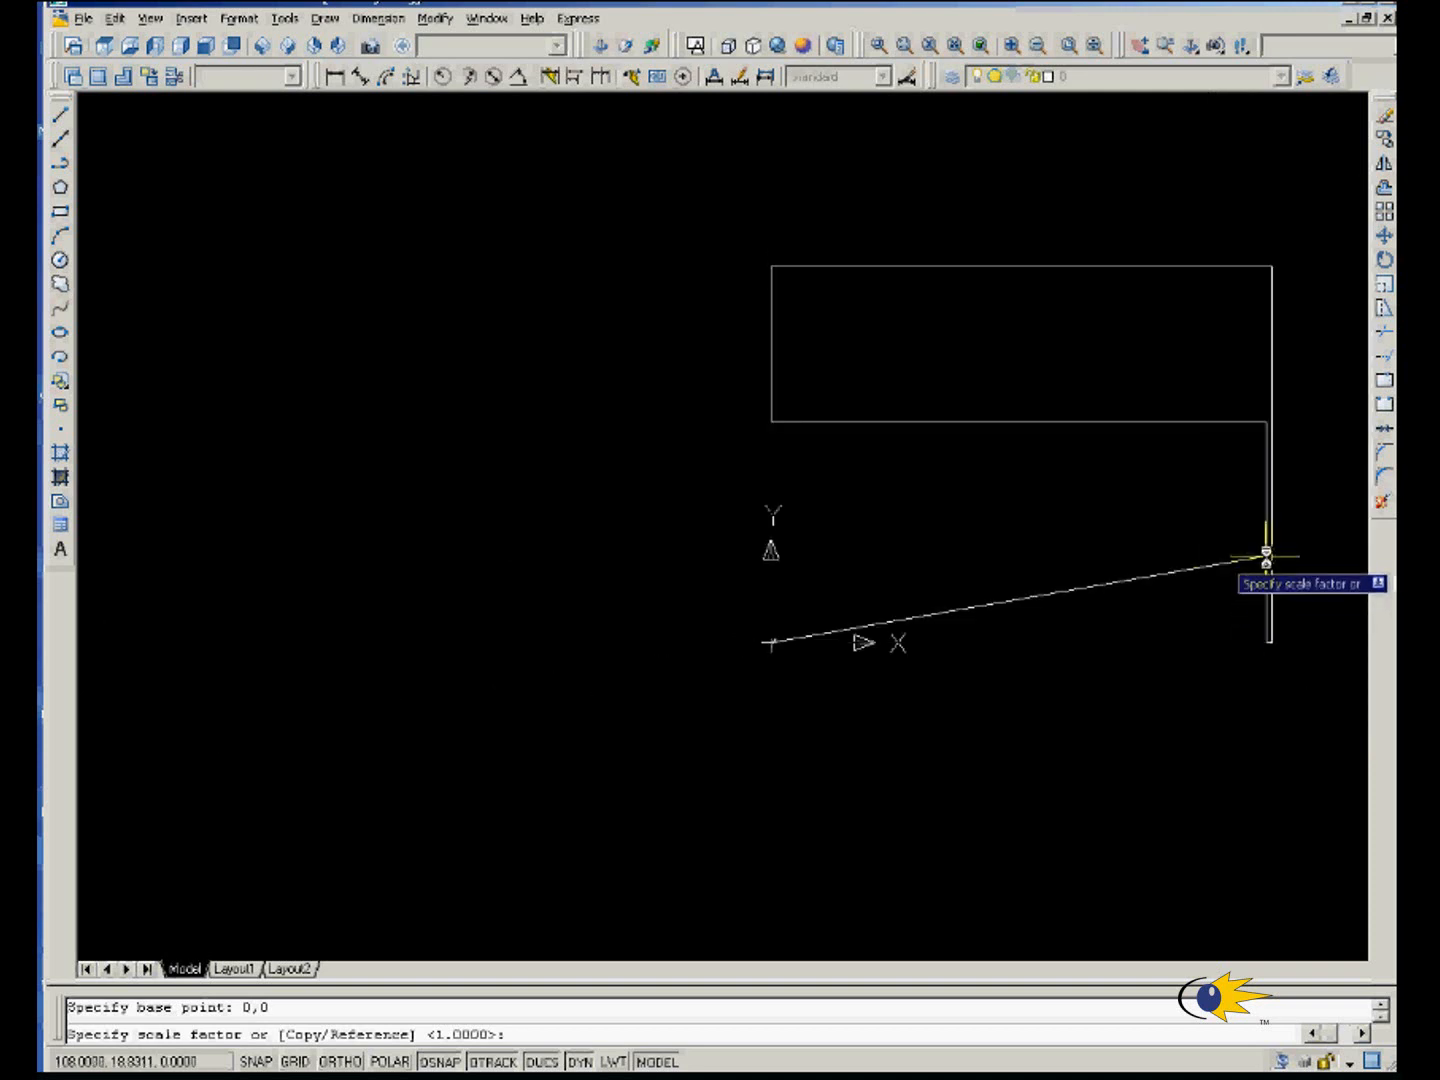
pyautogui.click(1266, 557)
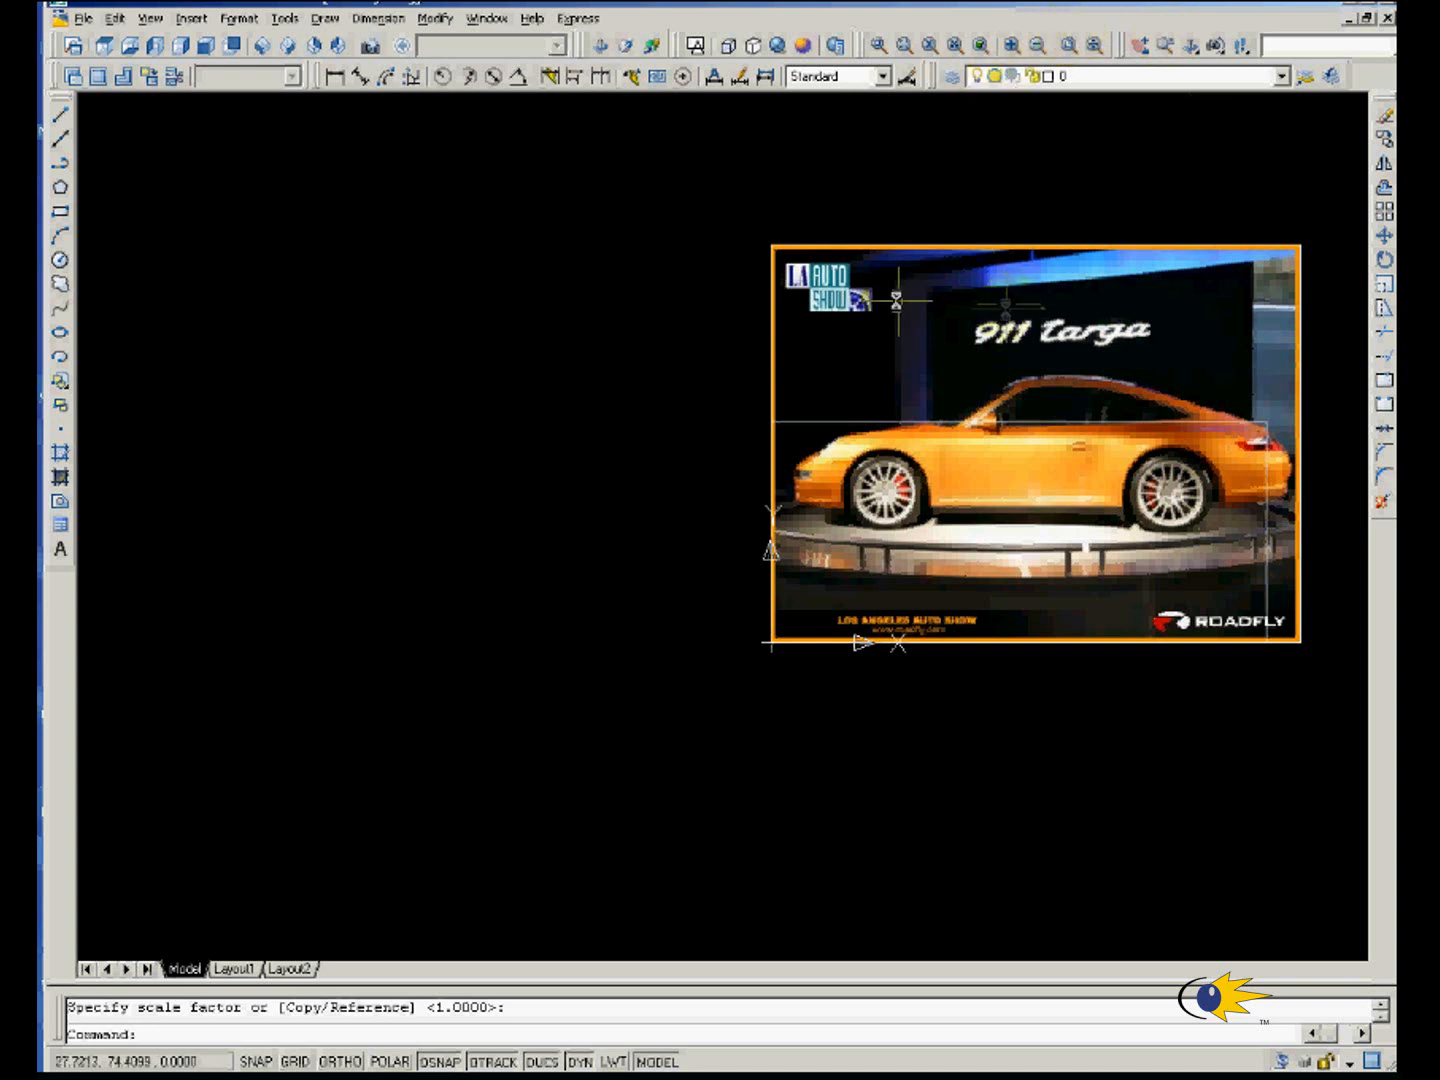
# Move the car picture from a point at tire-bottom height below the front bumper to the origin, leaving Ortho off.
pyautogui.press('Escape')
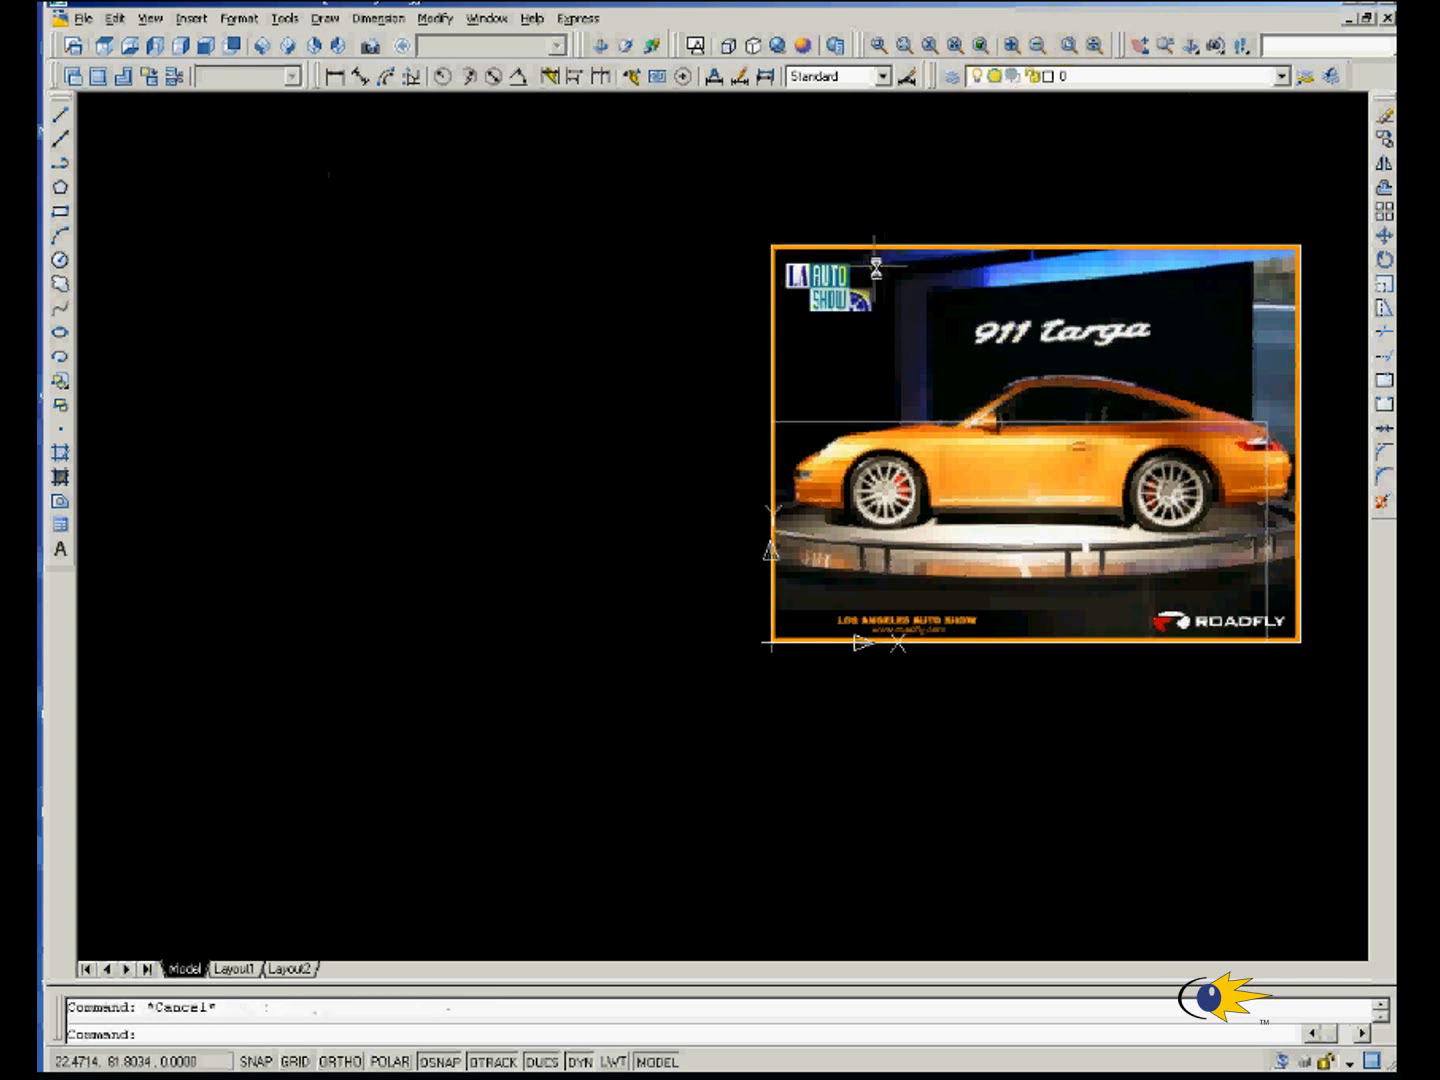
pyautogui.click(892, 257)
pyautogui.click(886, 244)
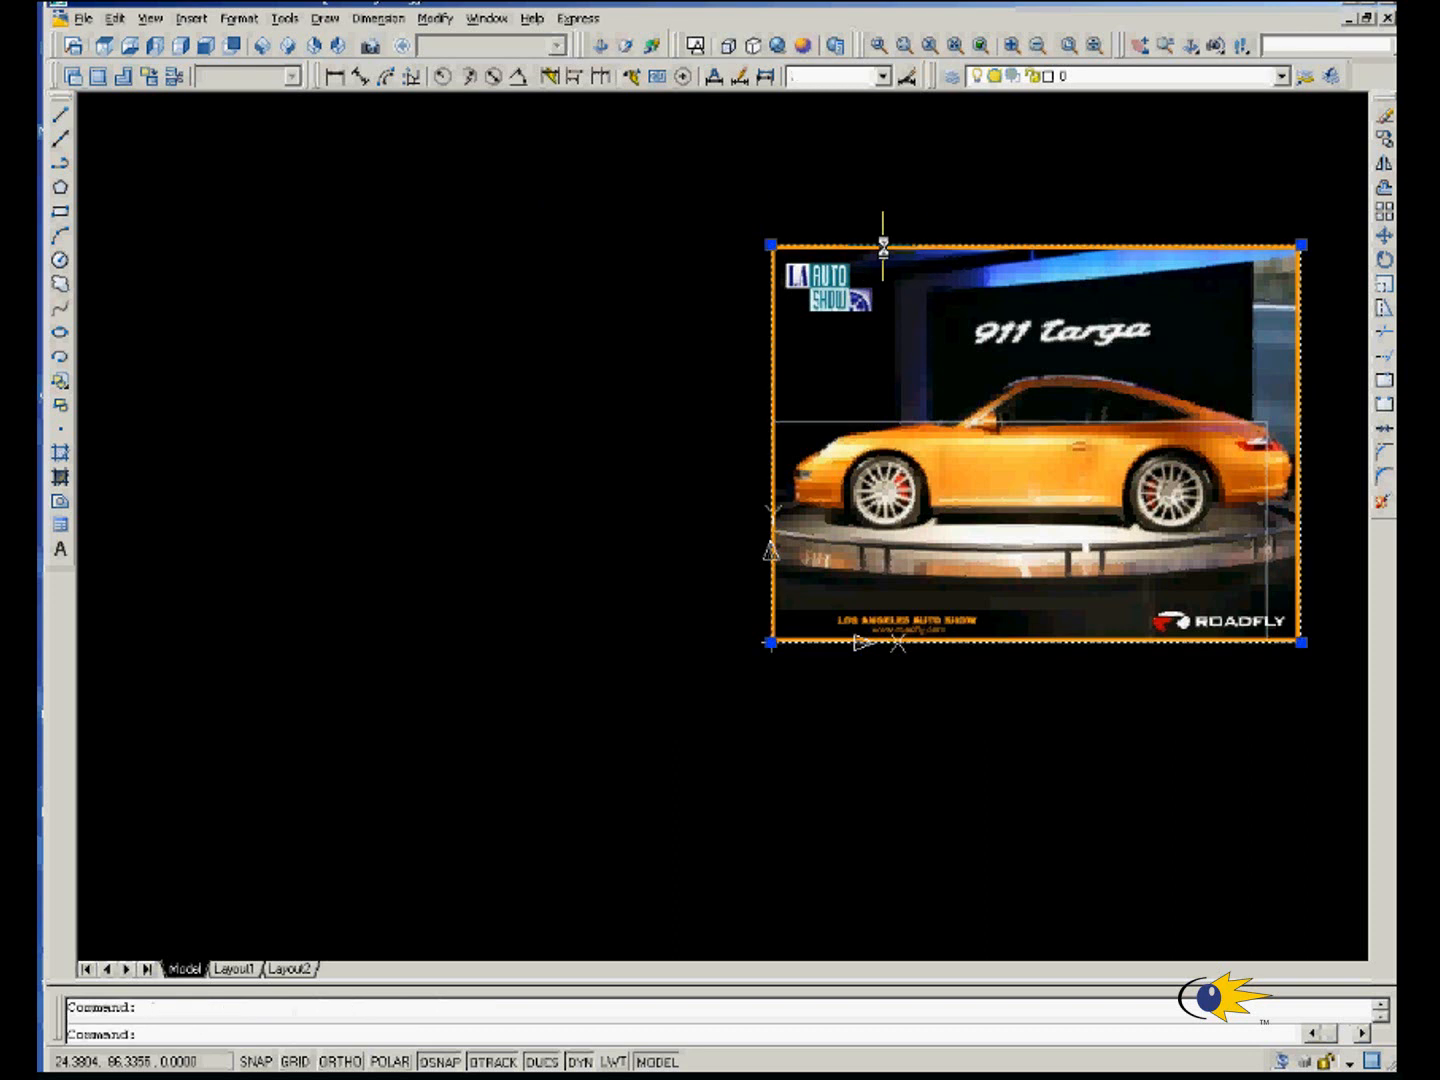
pyautogui.click(989, 280)
pyautogui.click(981, 315)
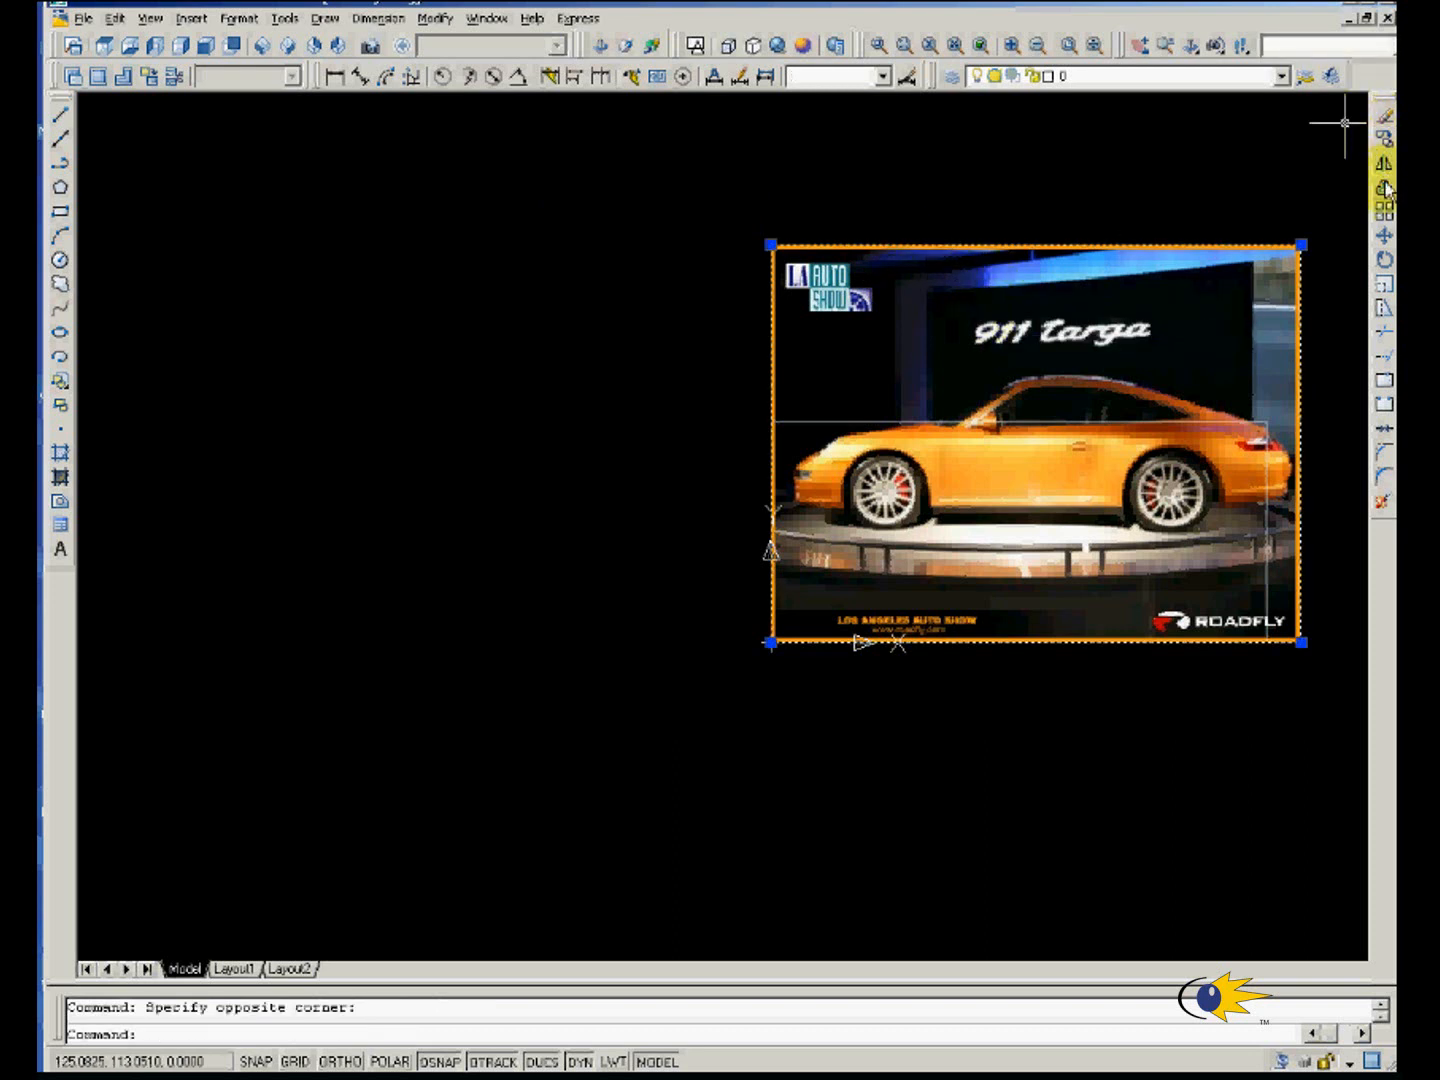
pyautogui.click(1384, 236)
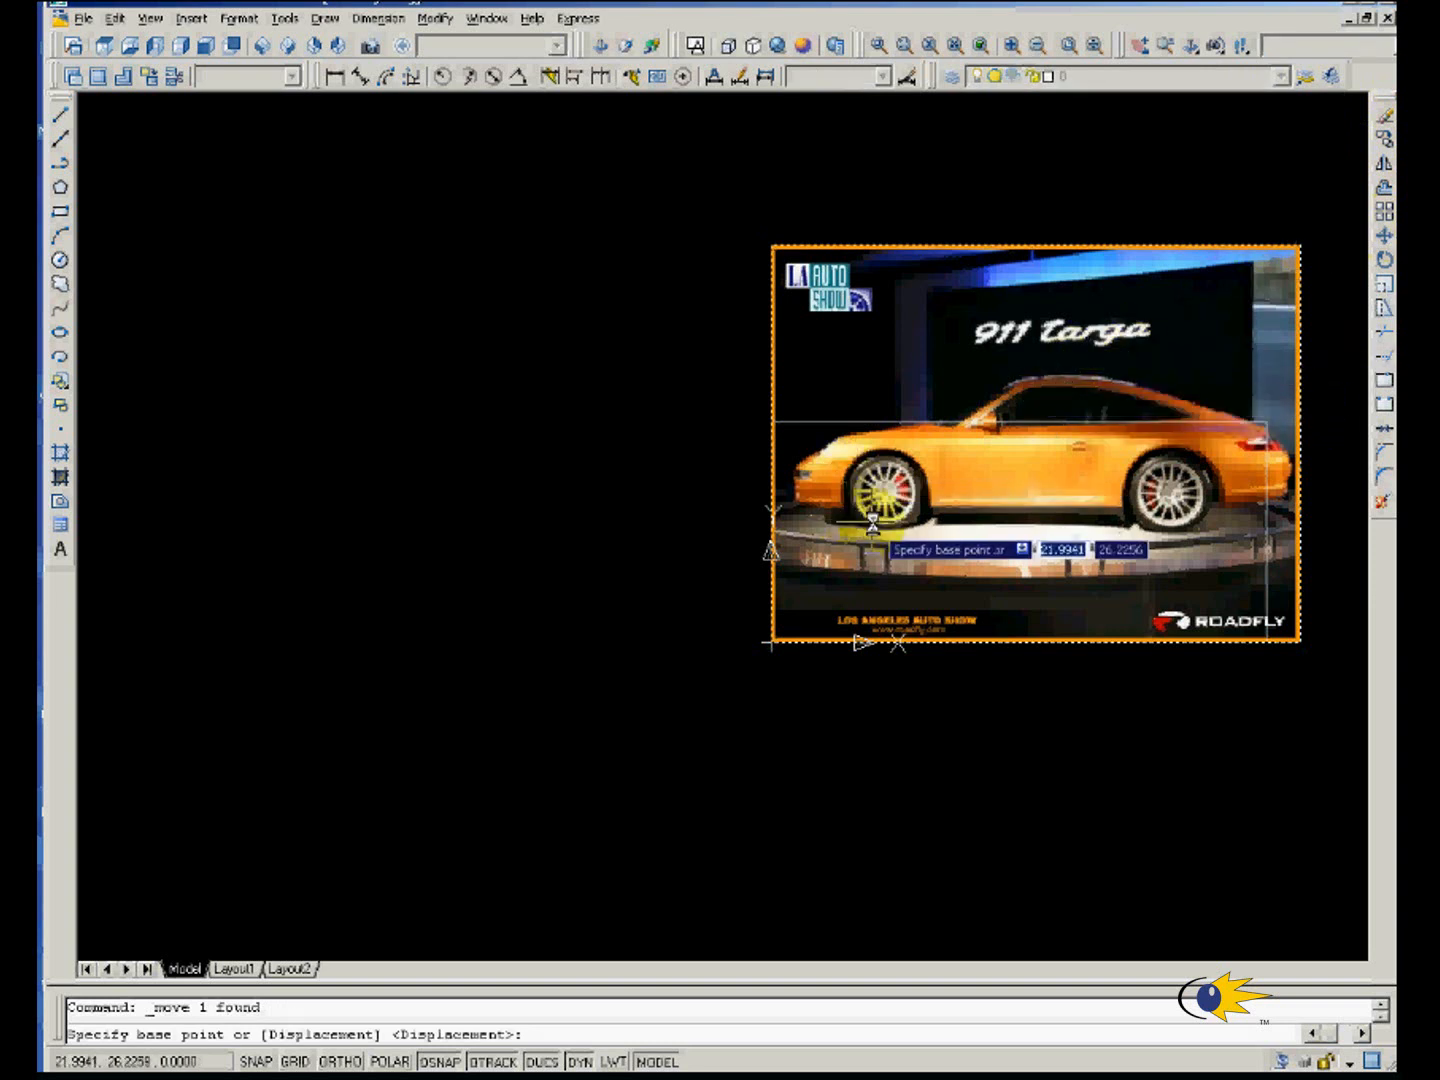
pyautogui.click(792, 530)
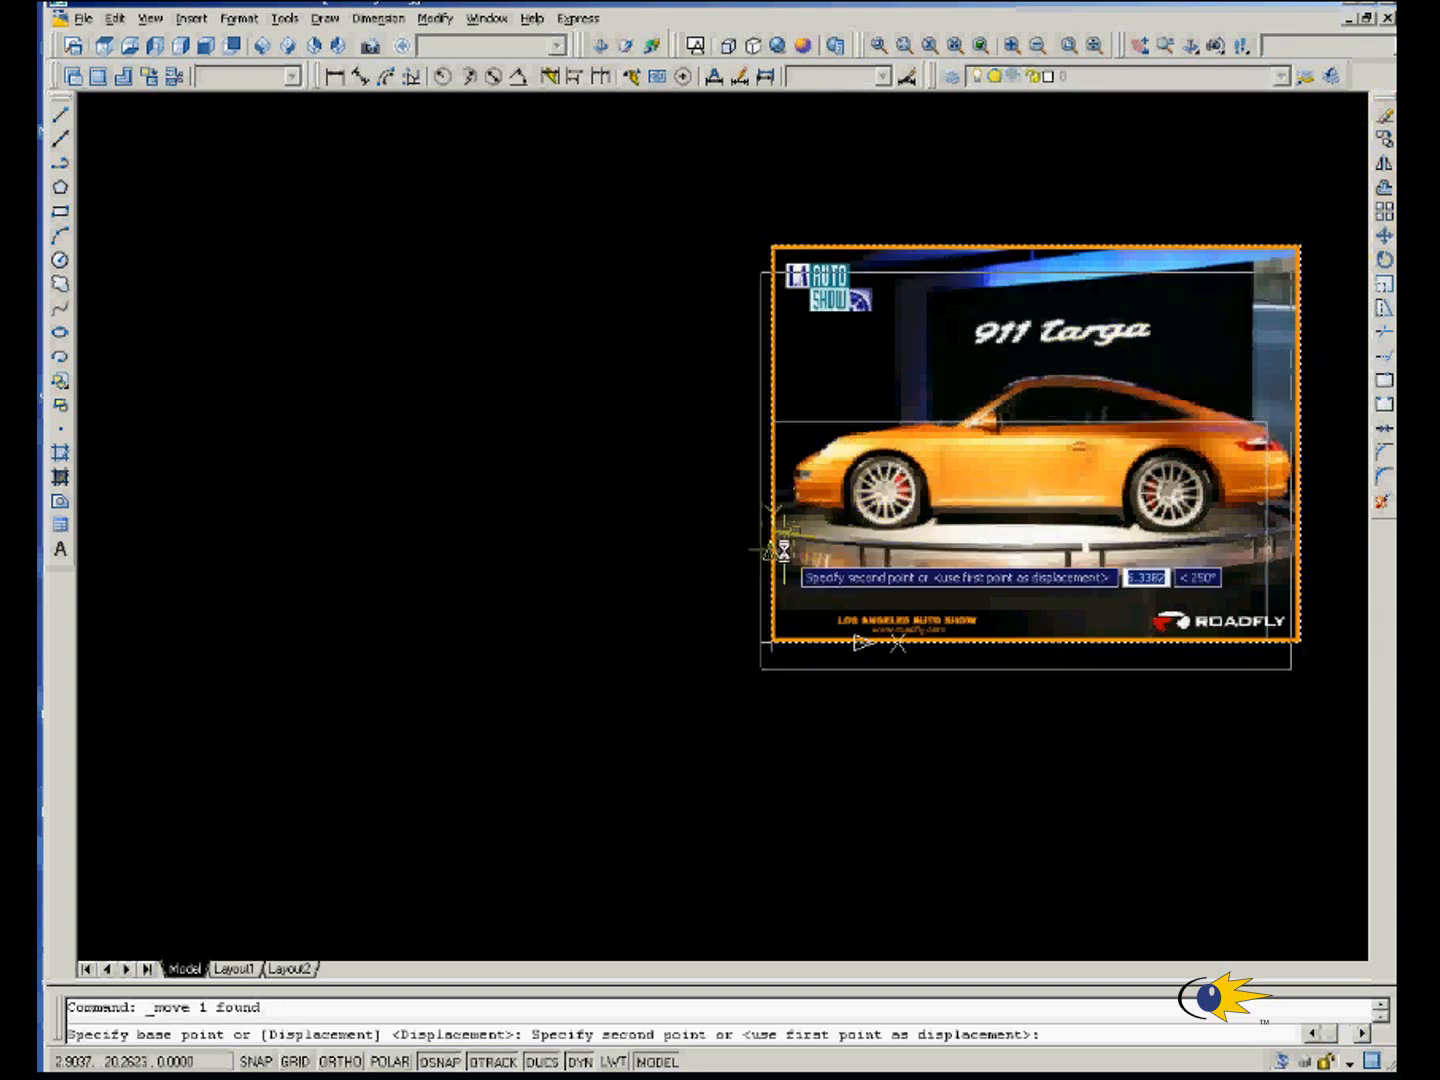
pyautogui.click(769, 648)
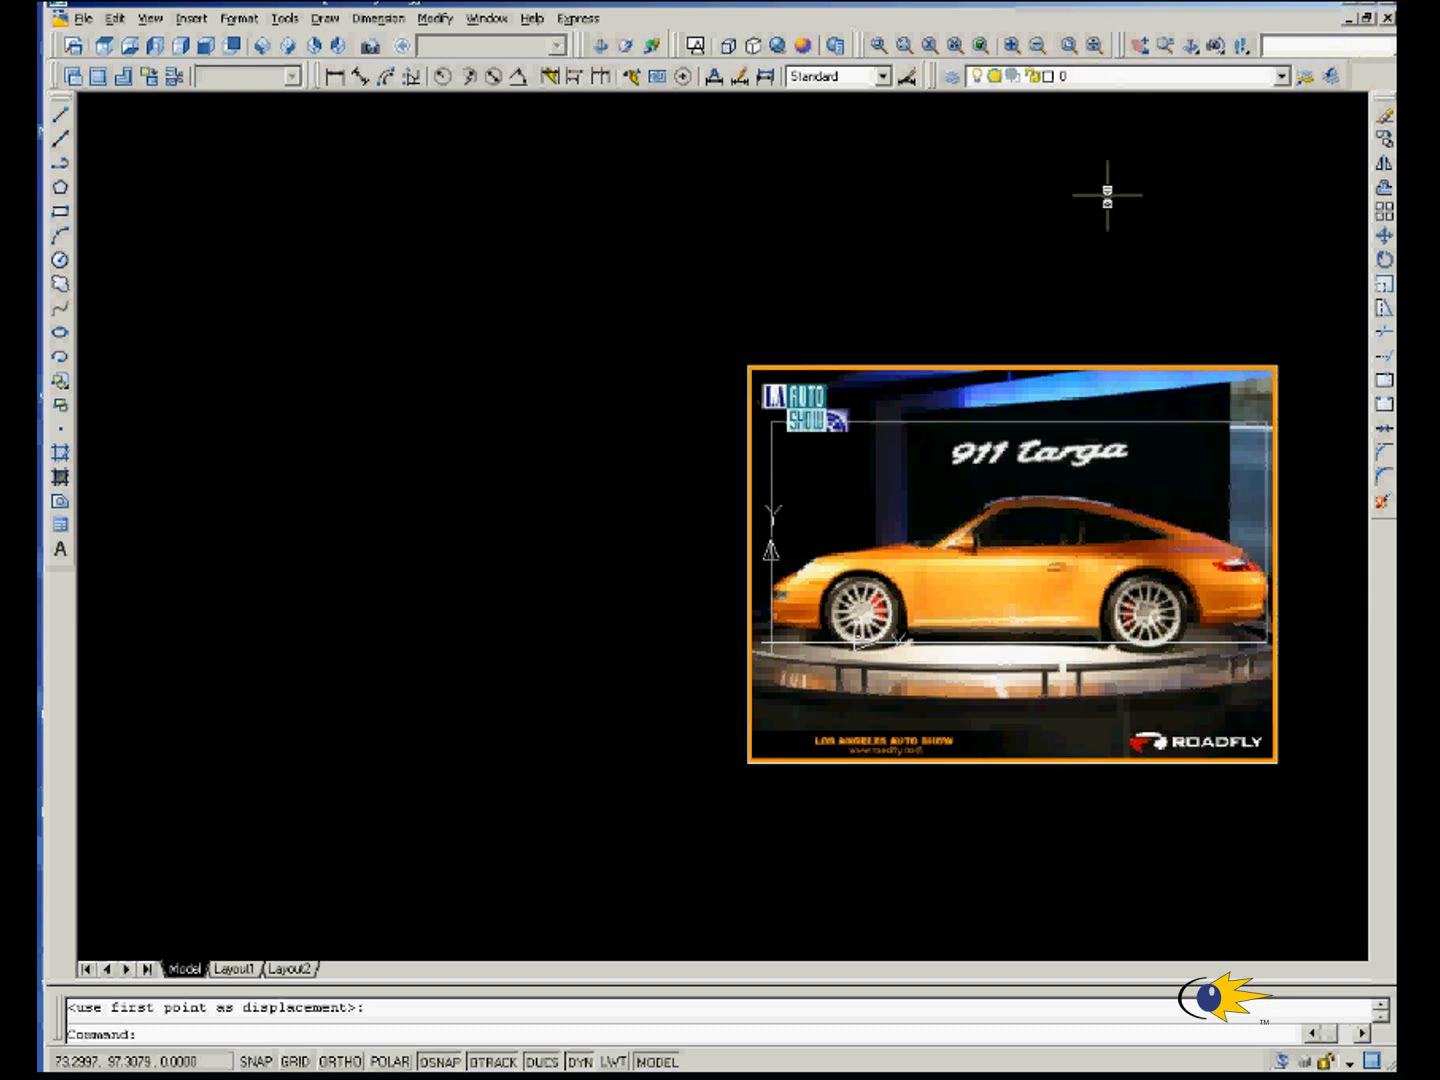
pyautogui.press('F8')
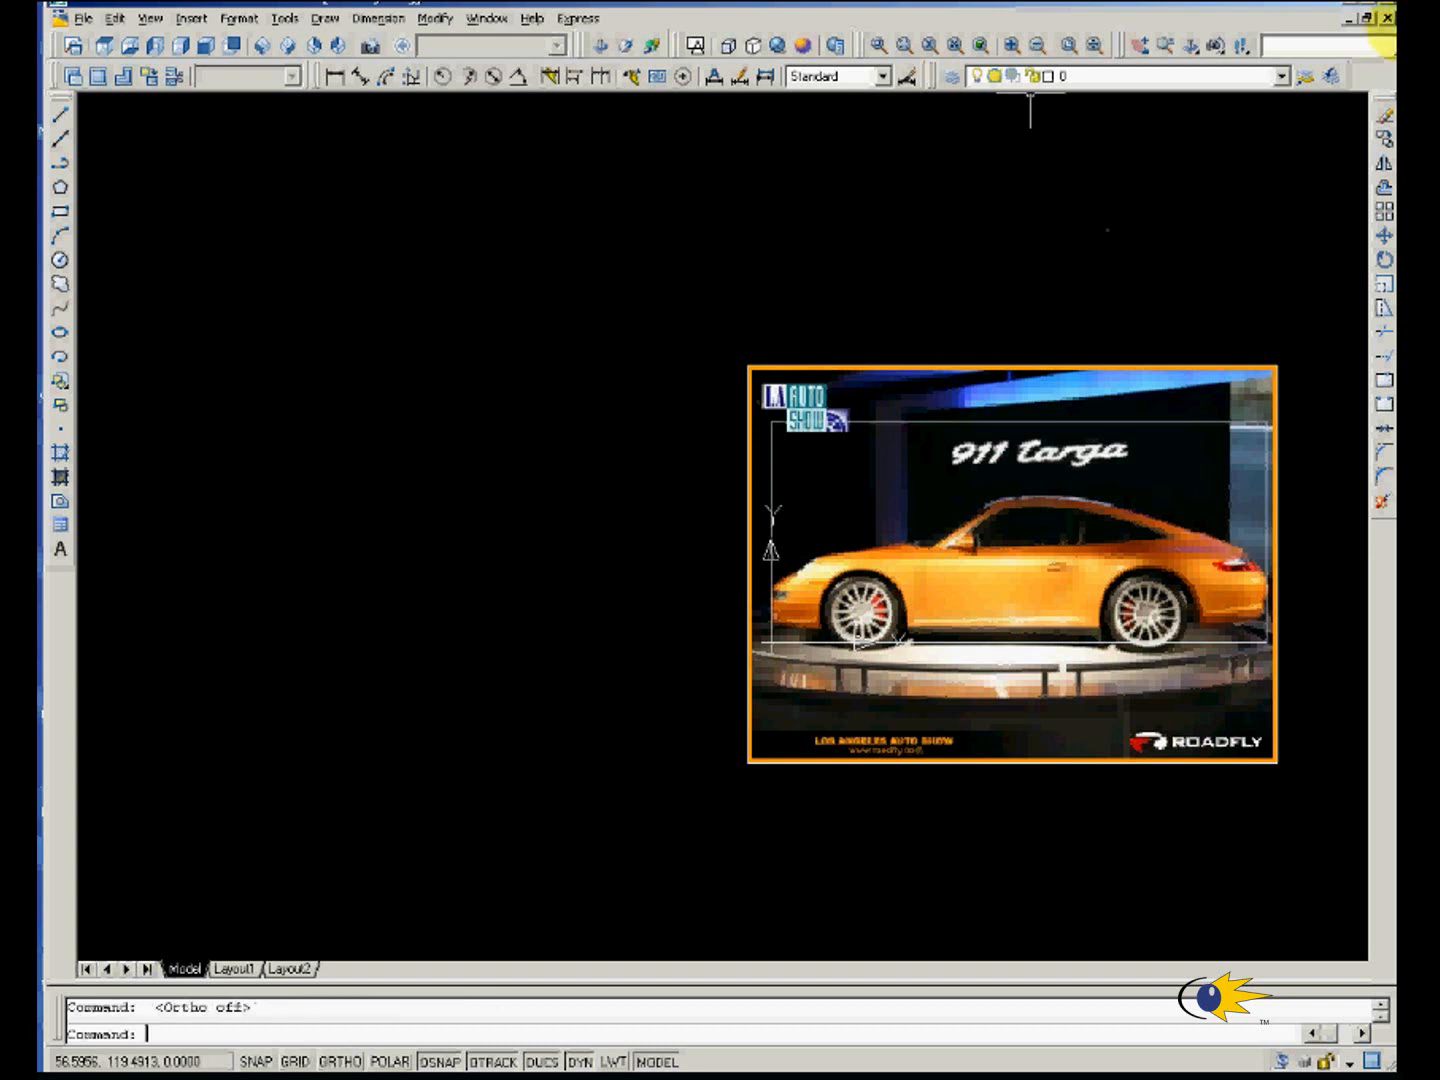
# Inspect the picture in the SW, SE and NE isometric views and return to the Left view.
pyautogui.click(271, 46)
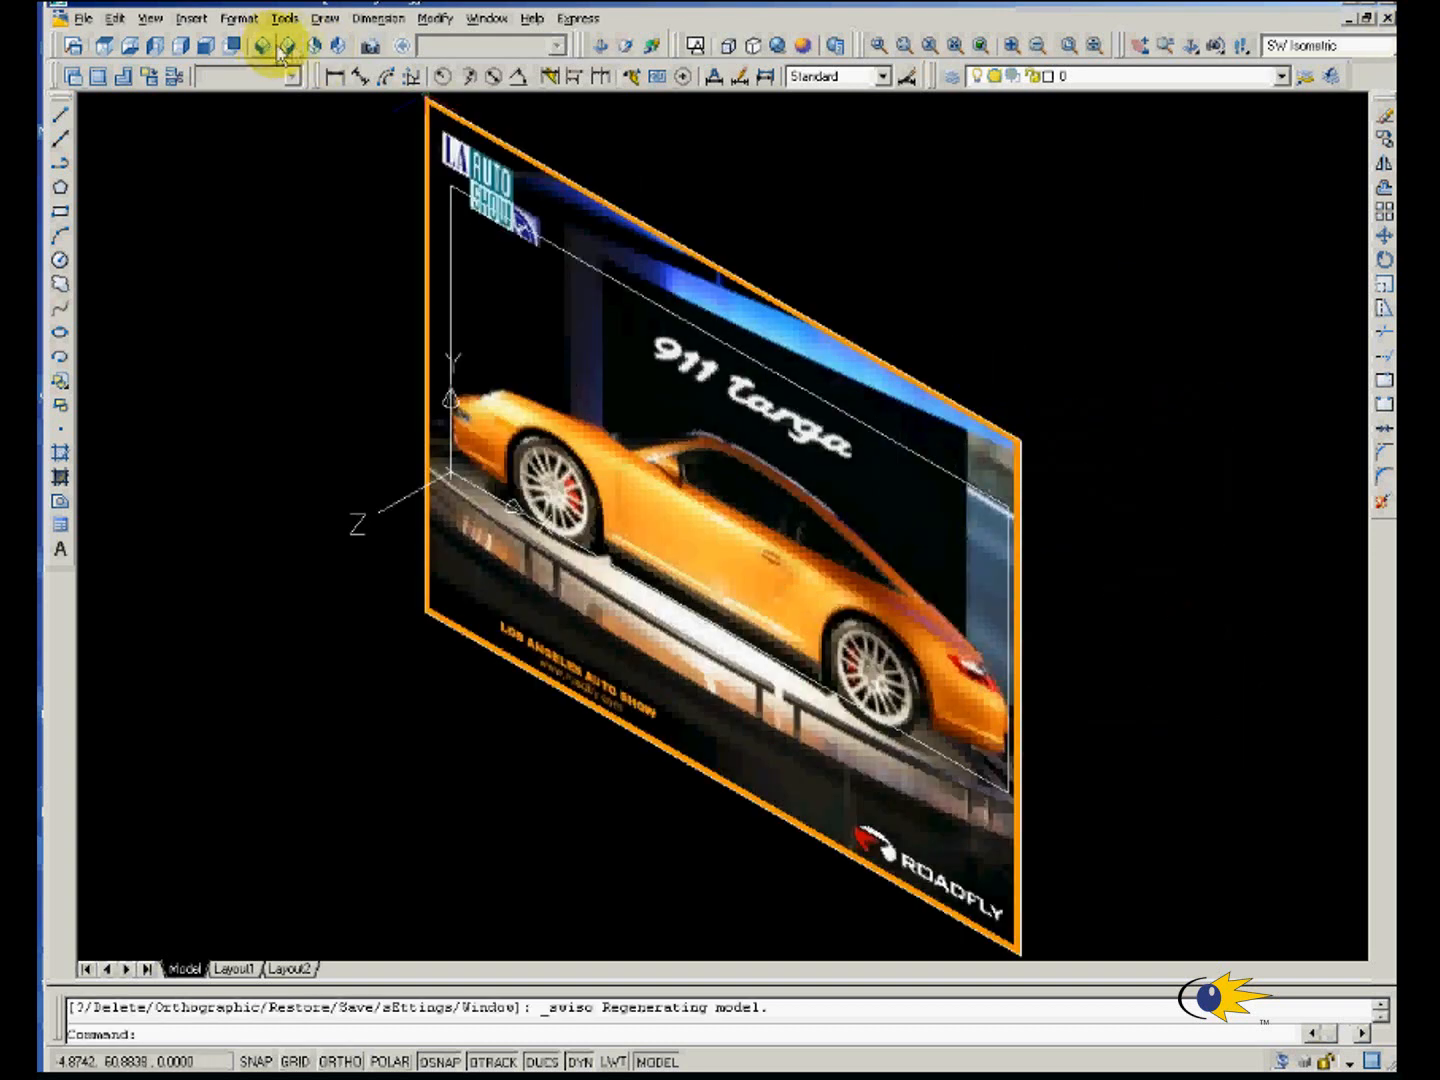
pyautogui.click(291, 46)
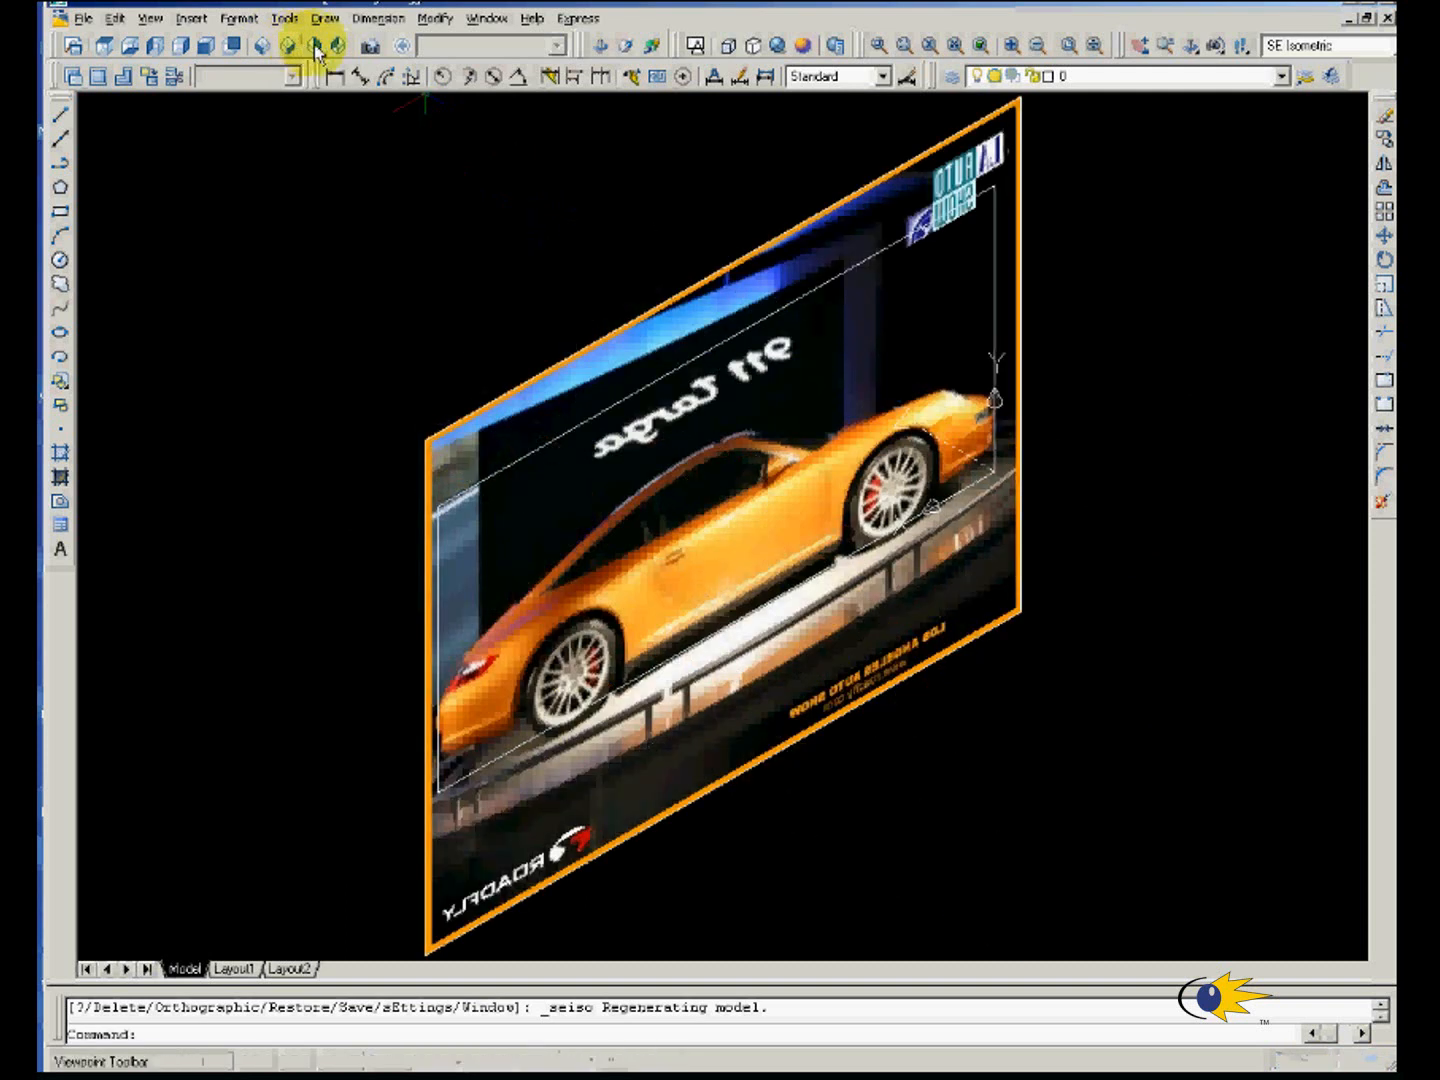
pyautogui.click(316, 46)
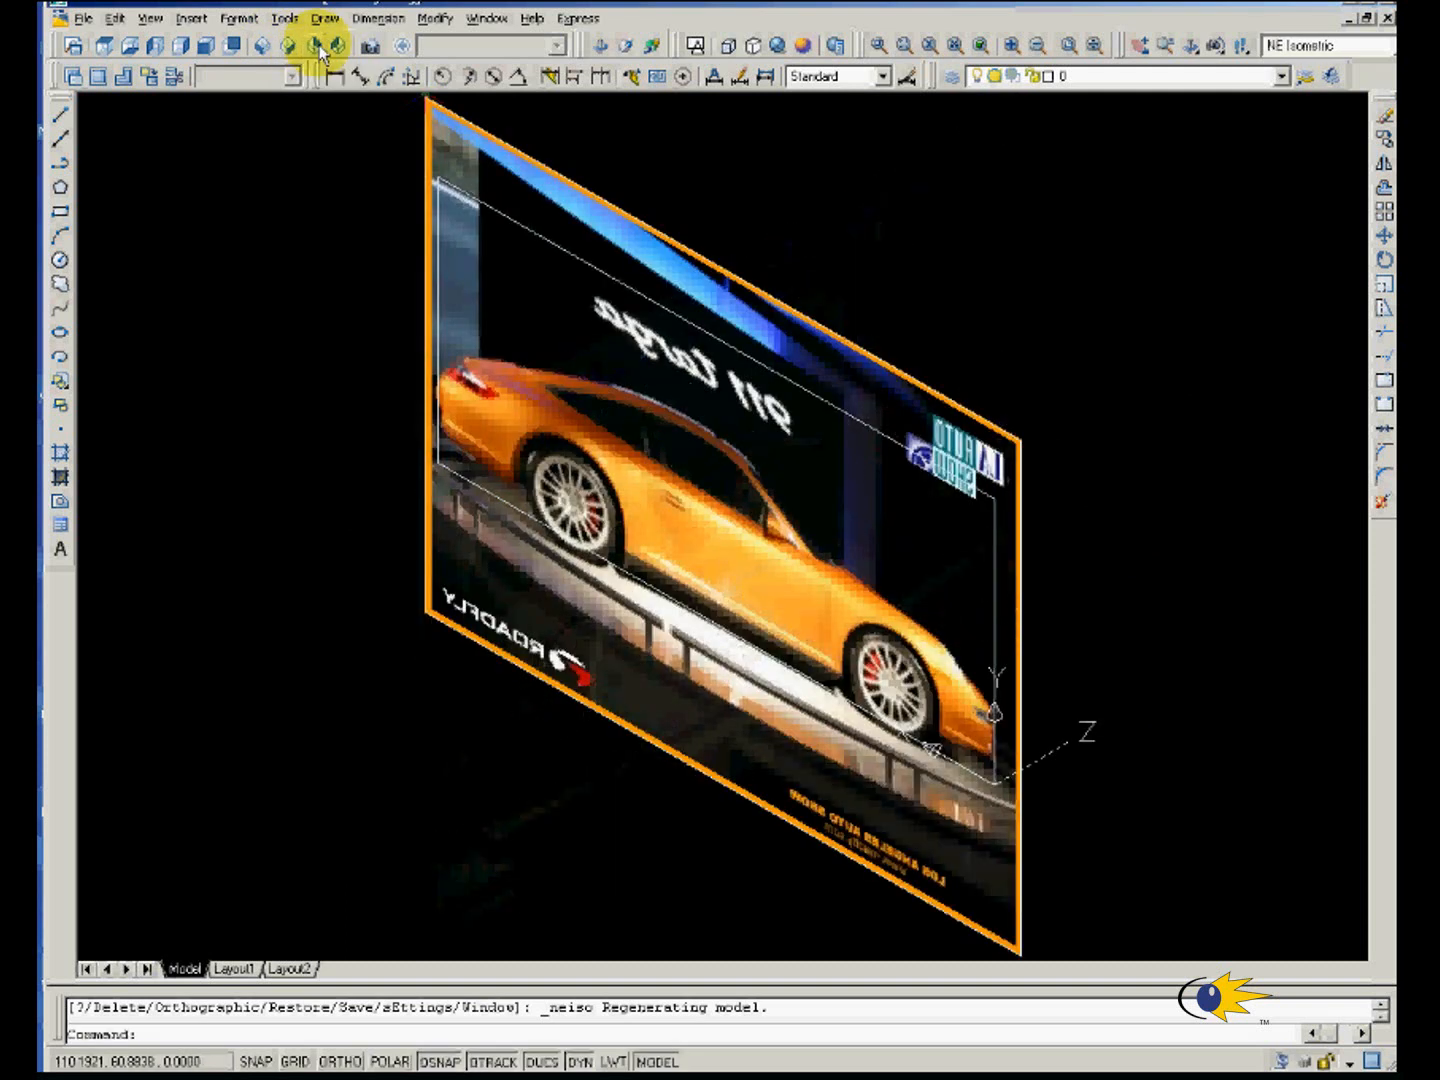
pyautogui.click(266, 46)
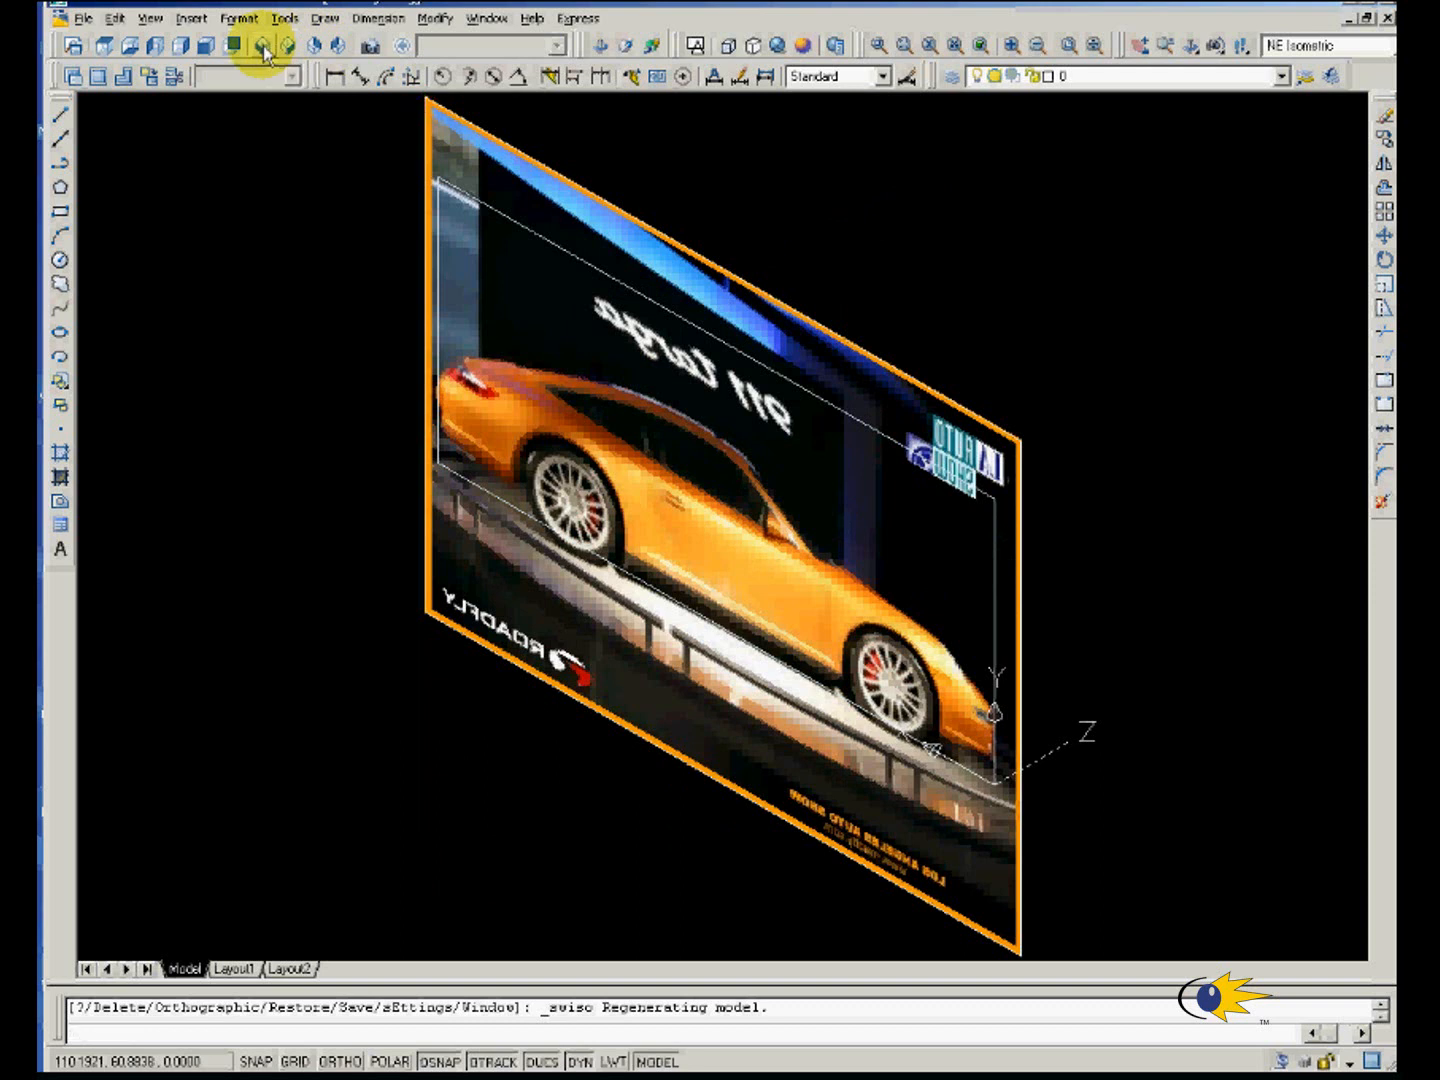
pyautogui.click(155, 50)
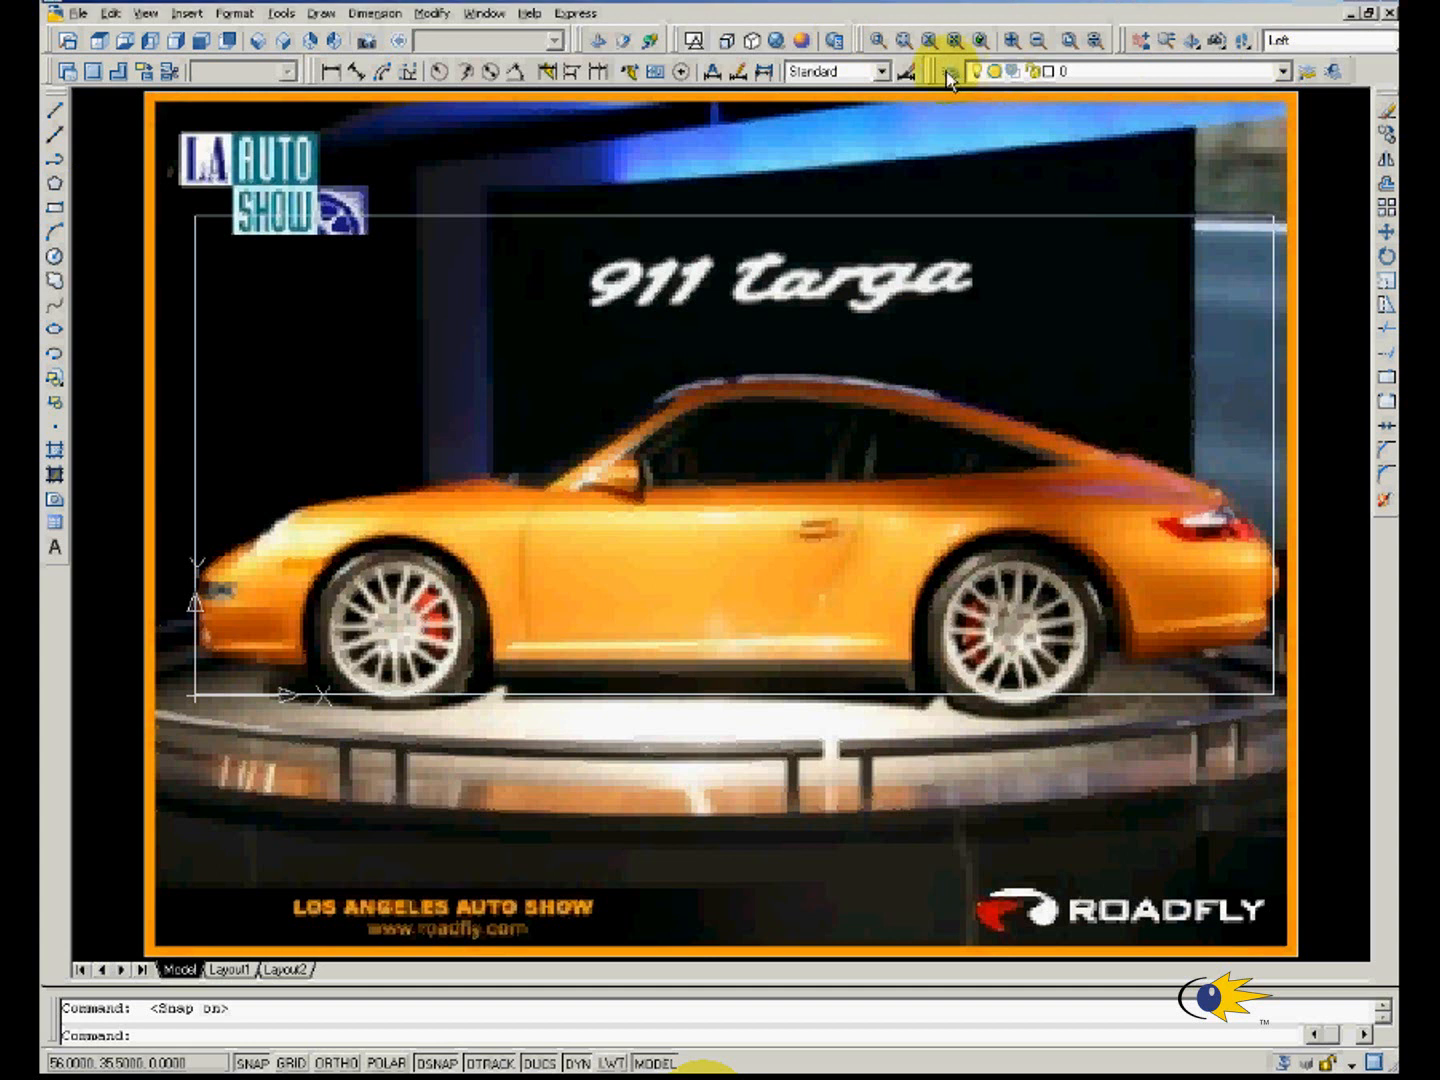
# Create a new layer named picture.
pyautogui.click(1283, 71)
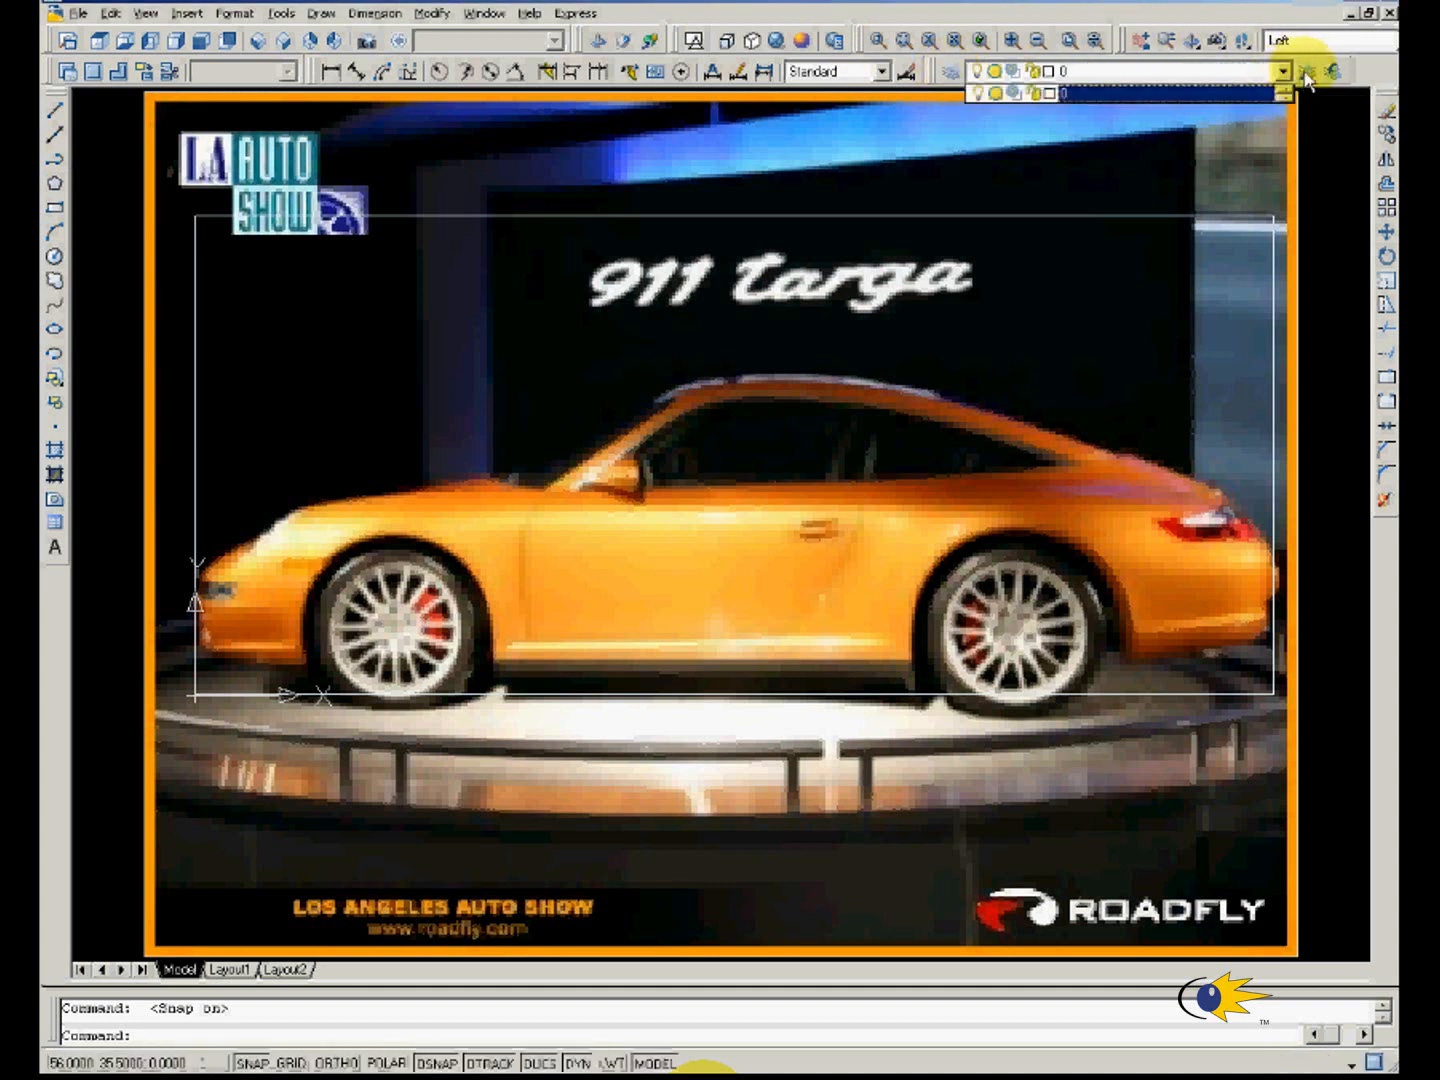
pyautogui.click(1307, 74)
pyautogui.click(1305, 71)
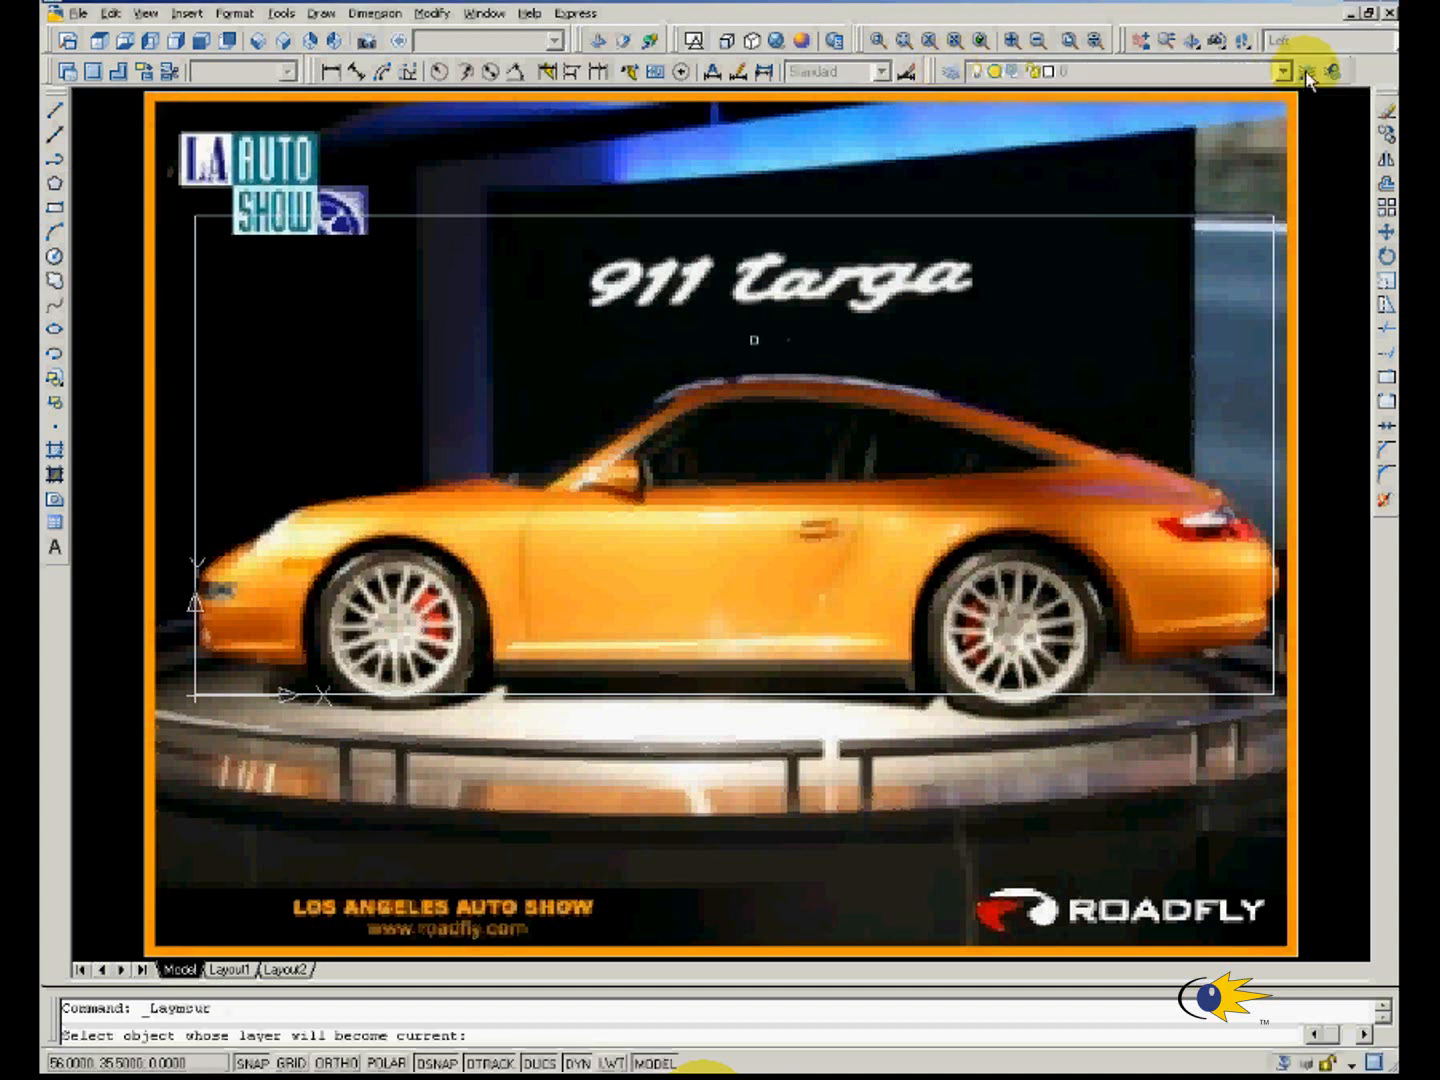
pyautogui.click(955, 74)
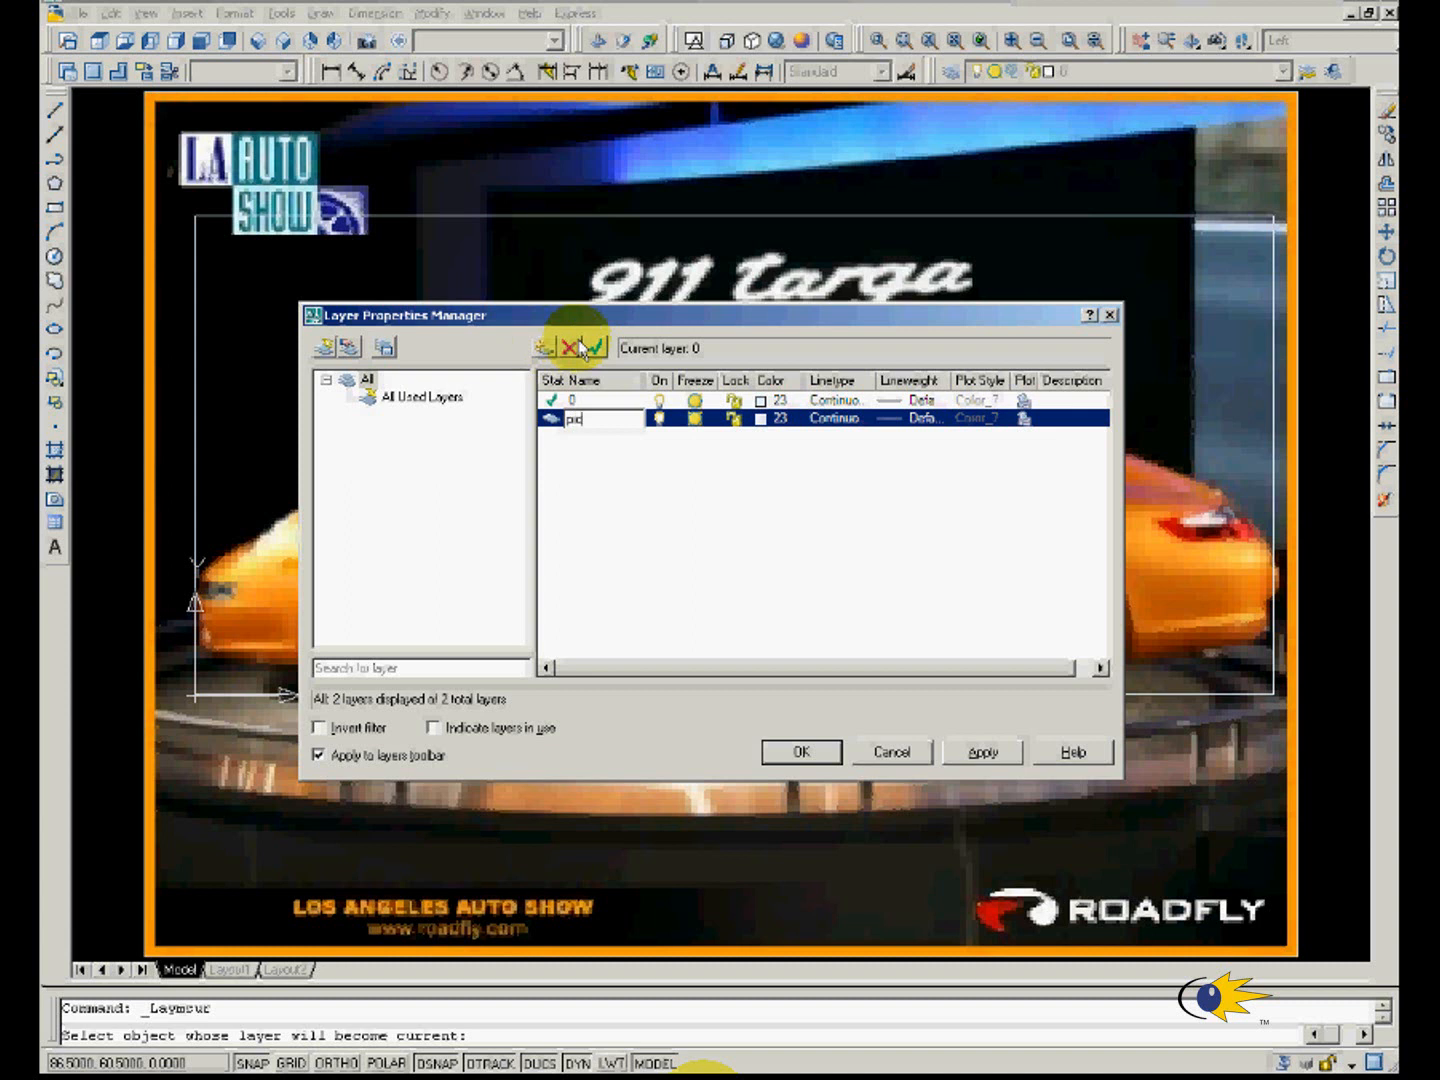
pyautogui.click(806, 752)
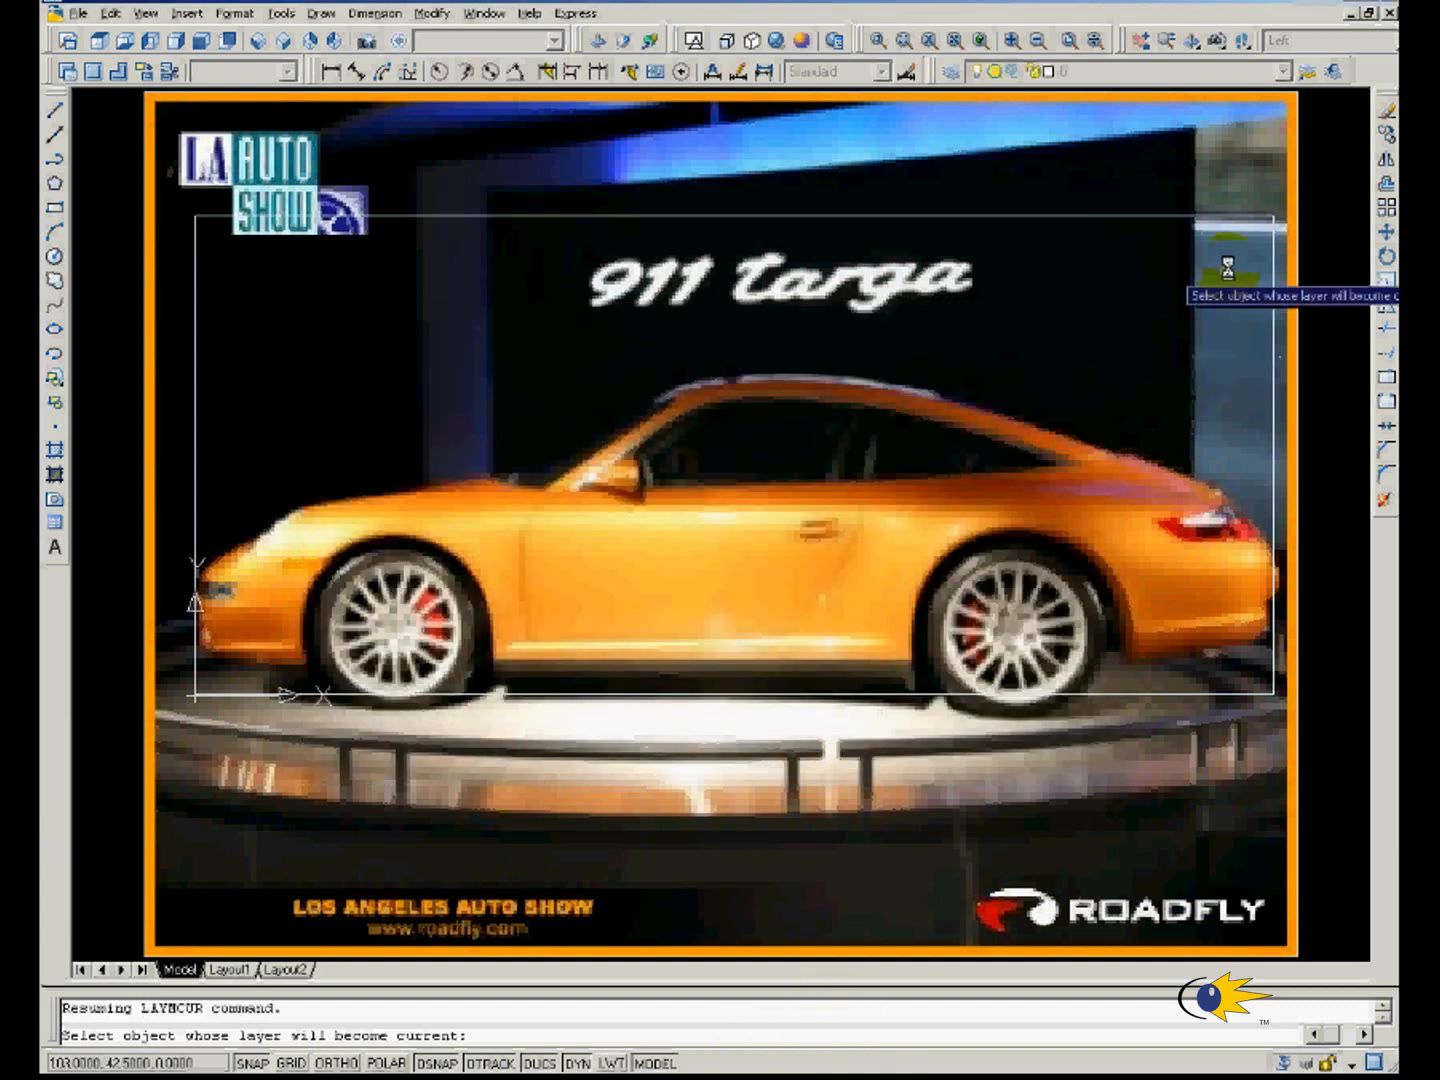
pyautogui.click(1300, 145)
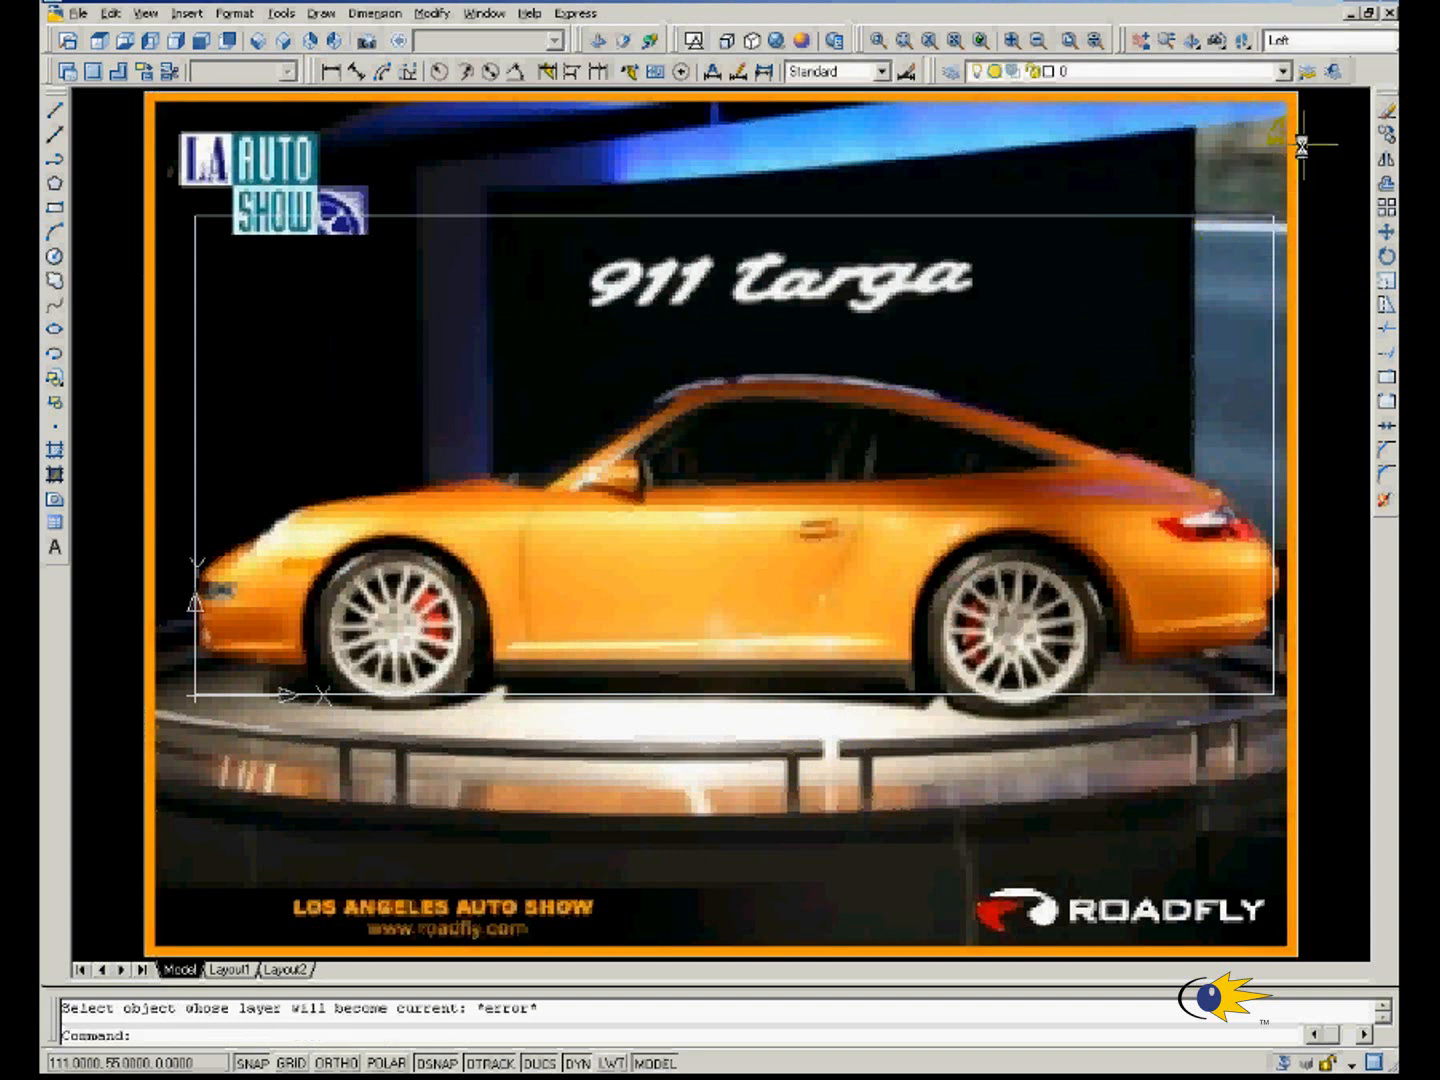
# Pick the car picture's frame and set picture as the layer.
pyautogui.click(1290, 145)
pyautogui.click(1294, 146)
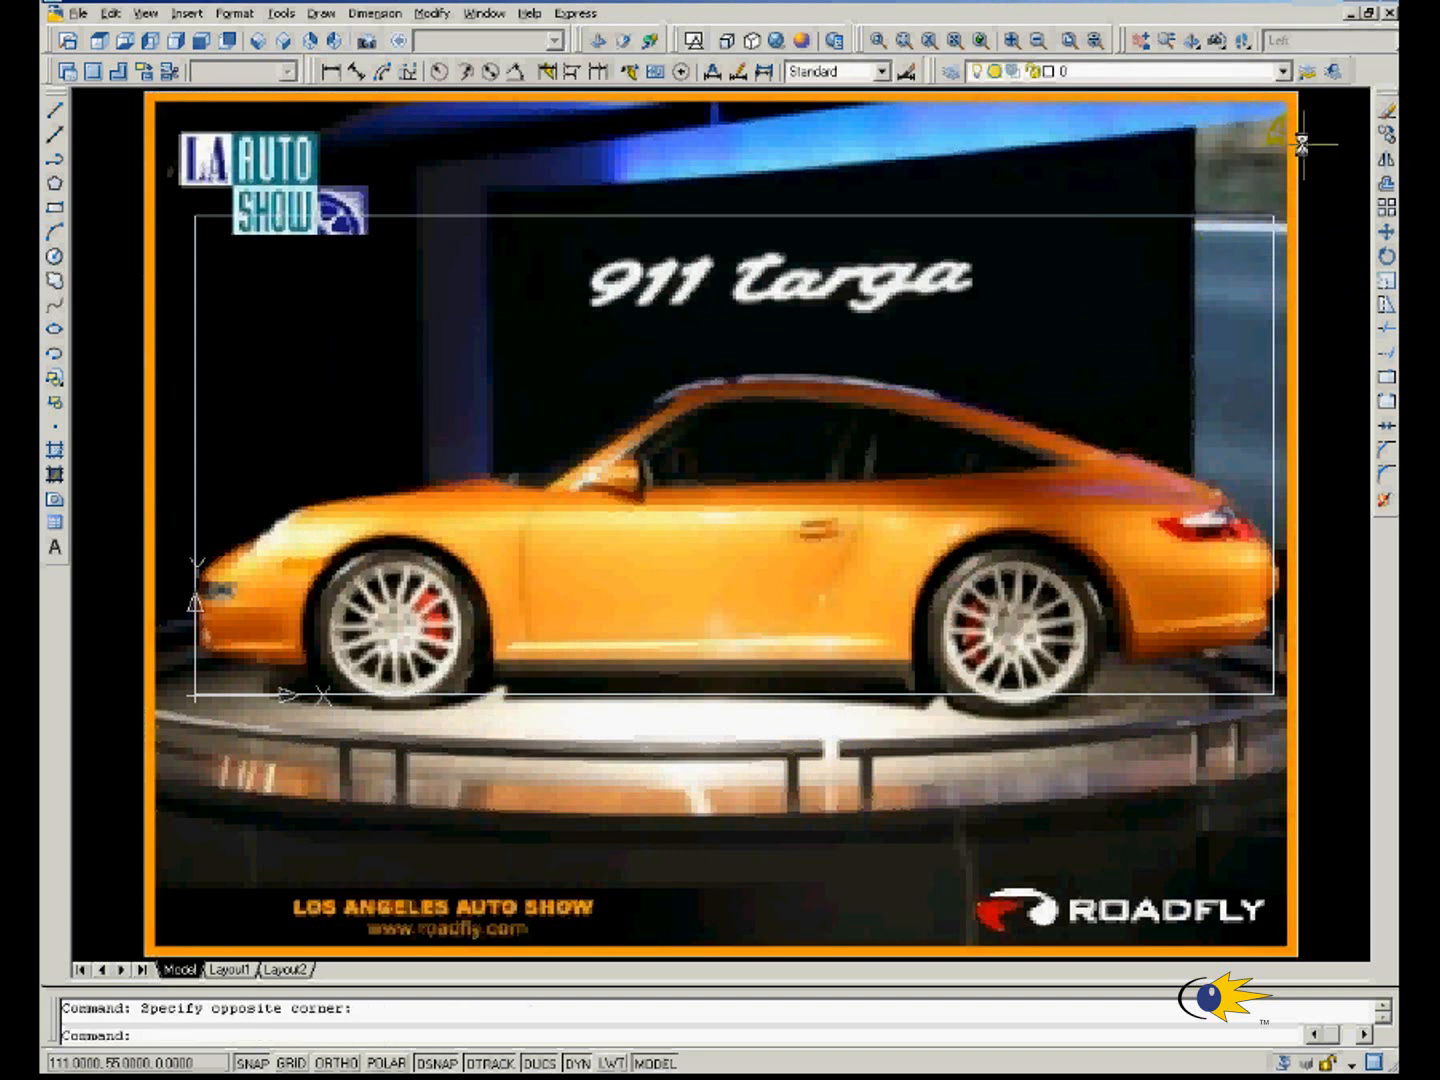
pyautogui.click(1283, 71)
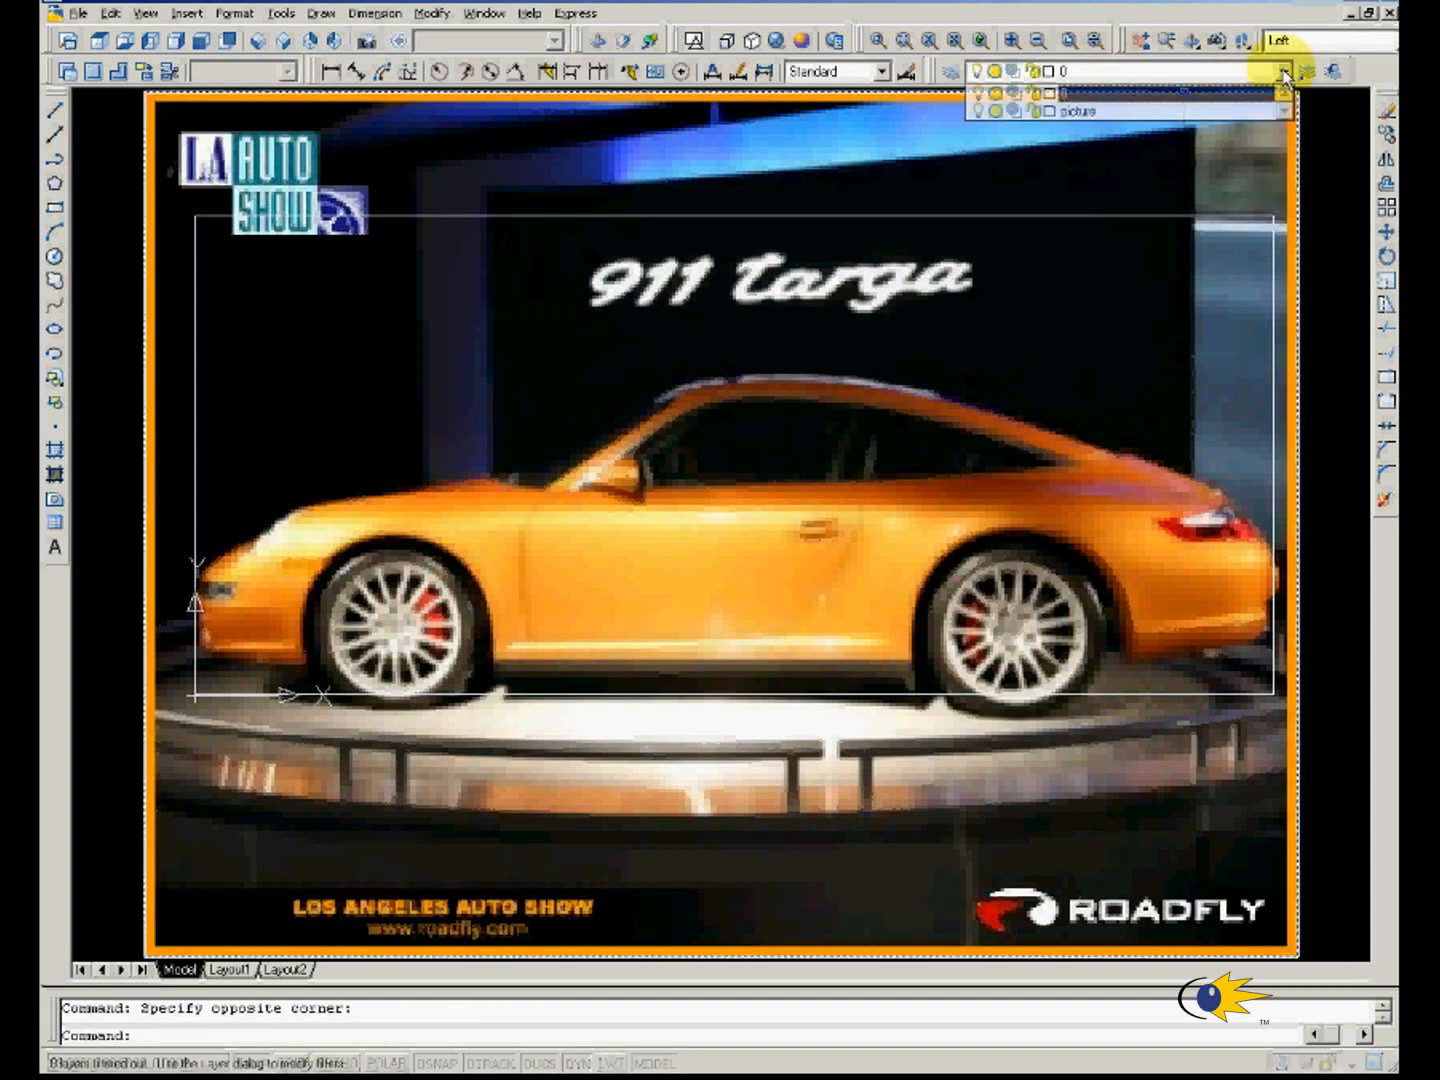
pyautogui.click(1205, 111)
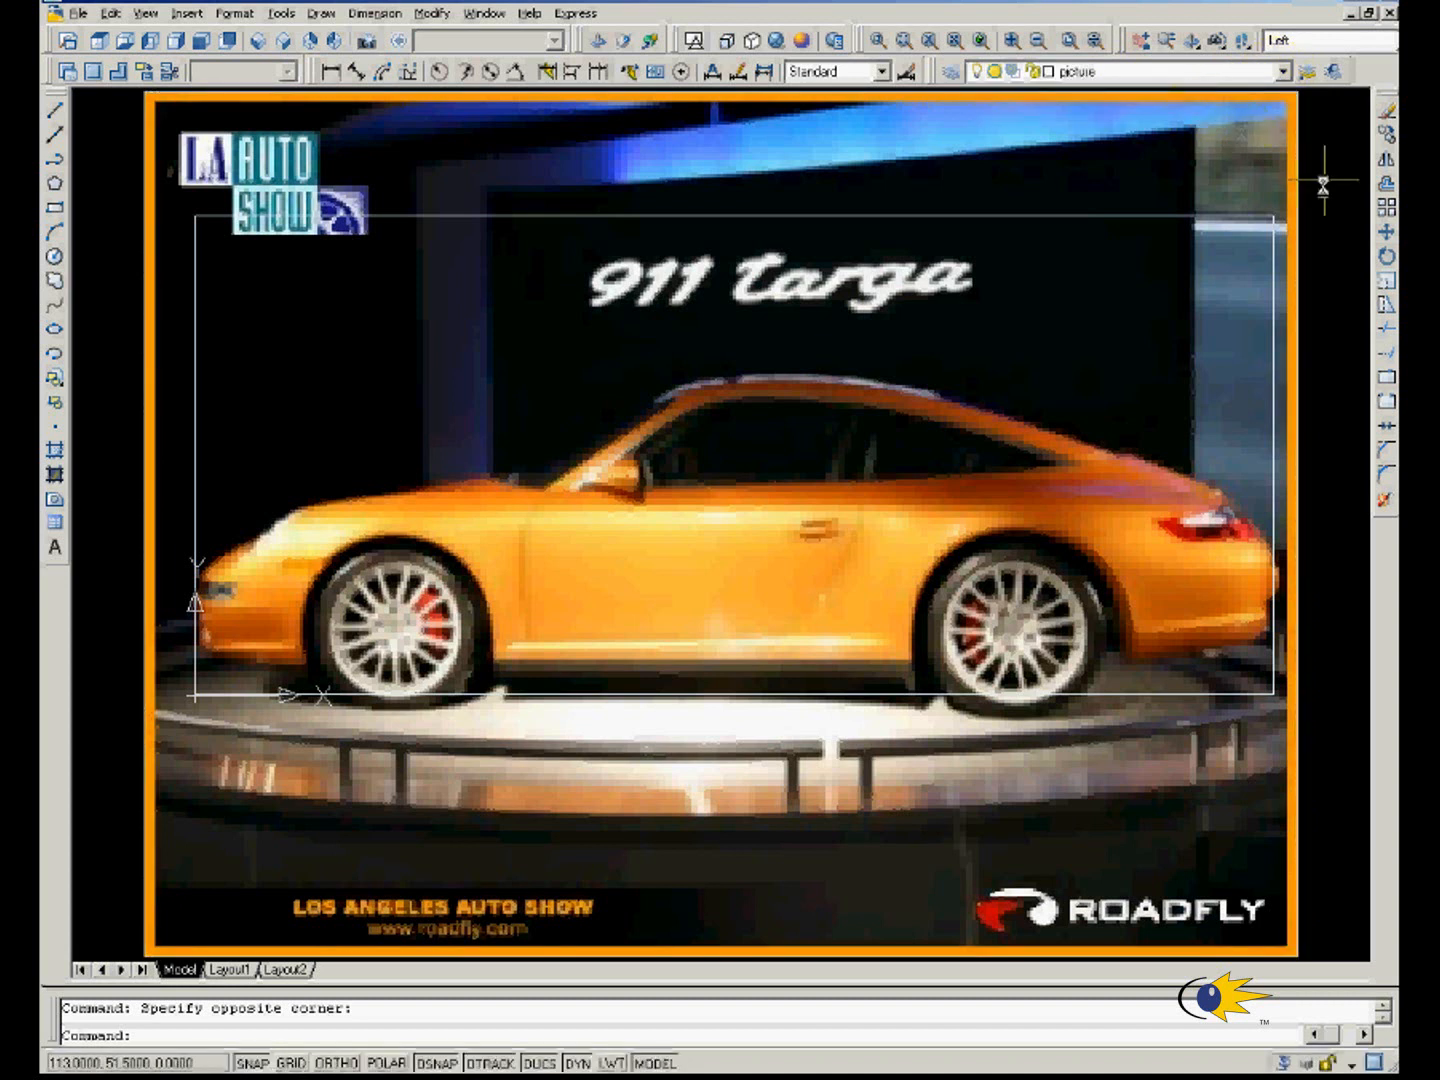
# Create another layer named drawing.
pyautogui.click(958, 74)
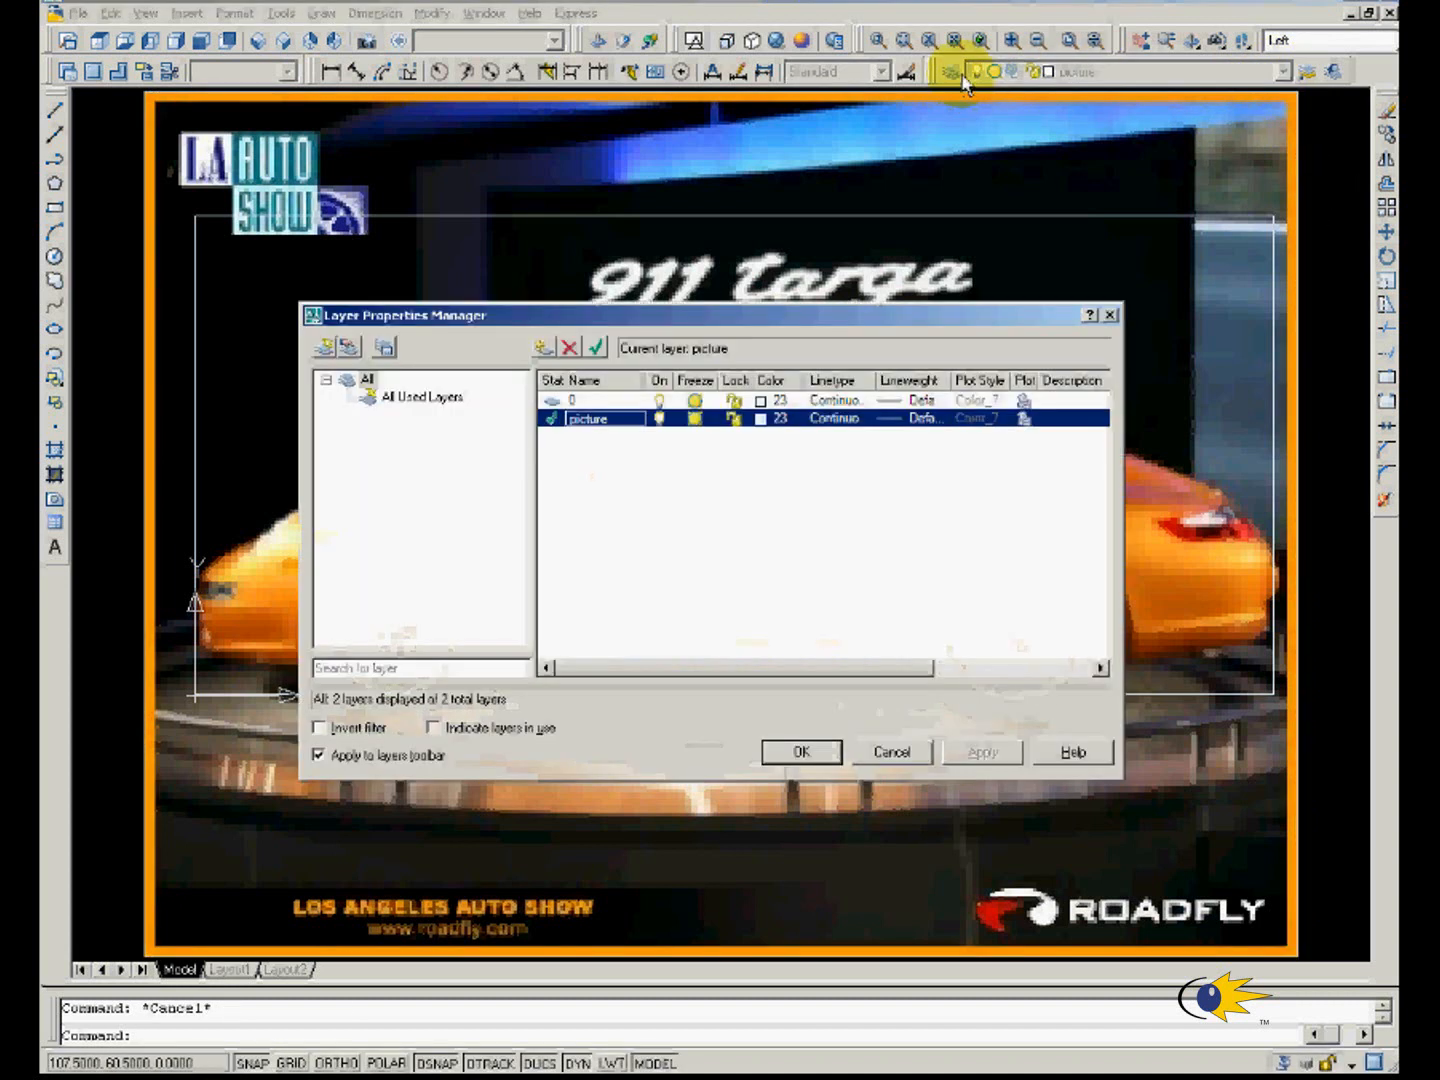
pyautogui.click(545, 347)
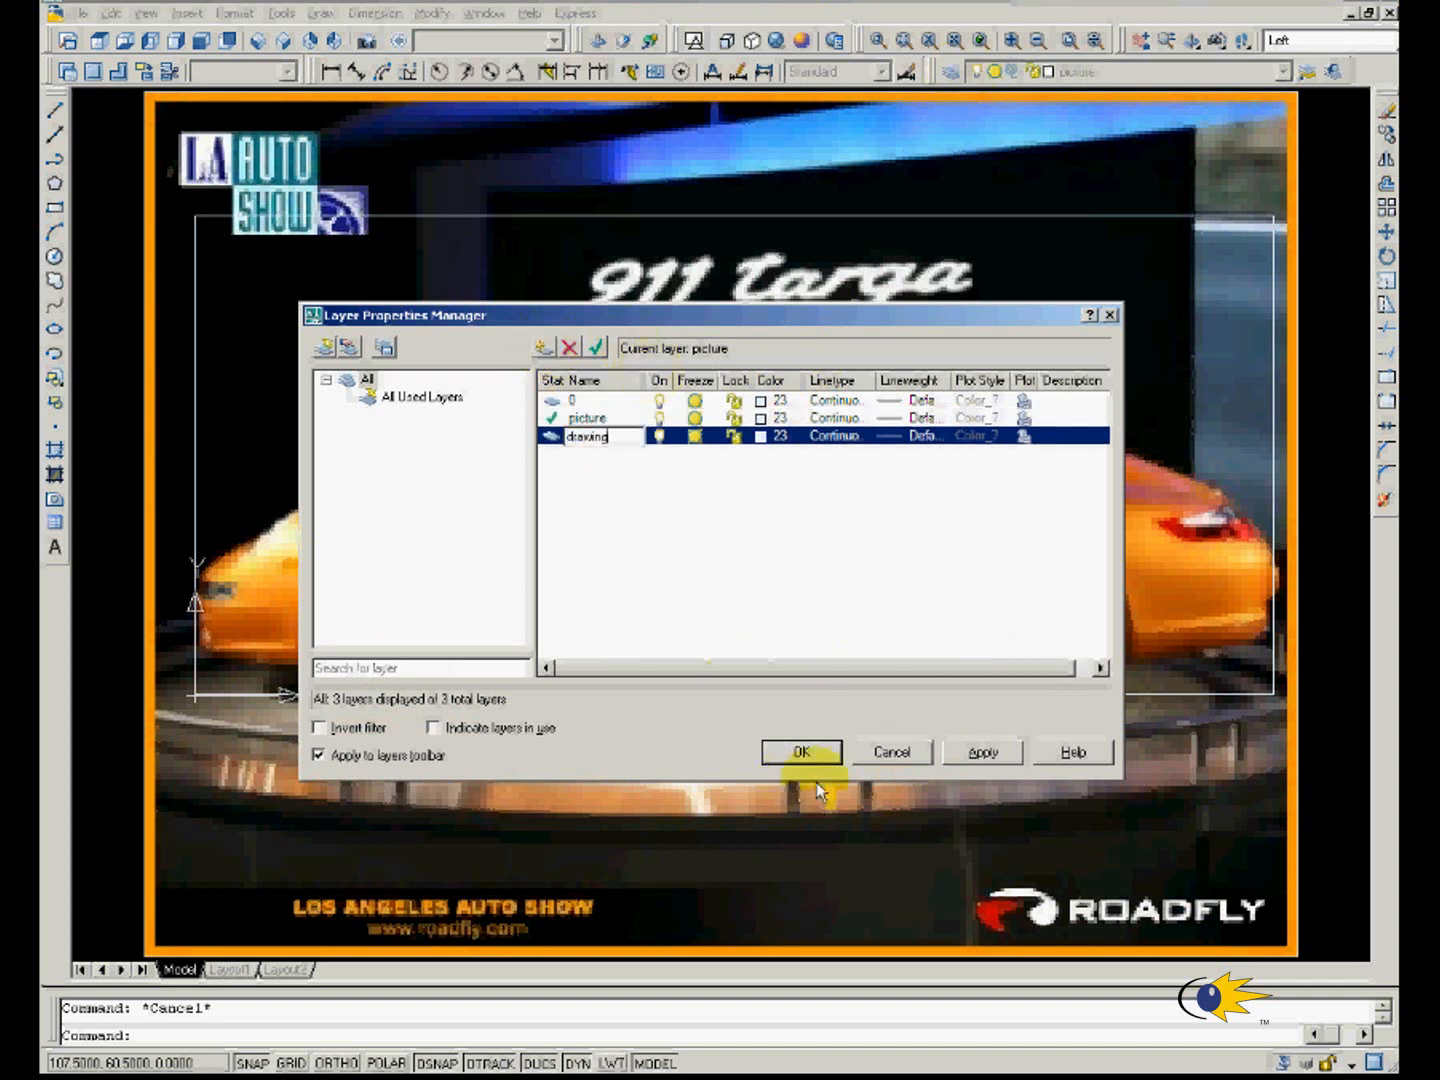
pyautogui.click(800, 752)
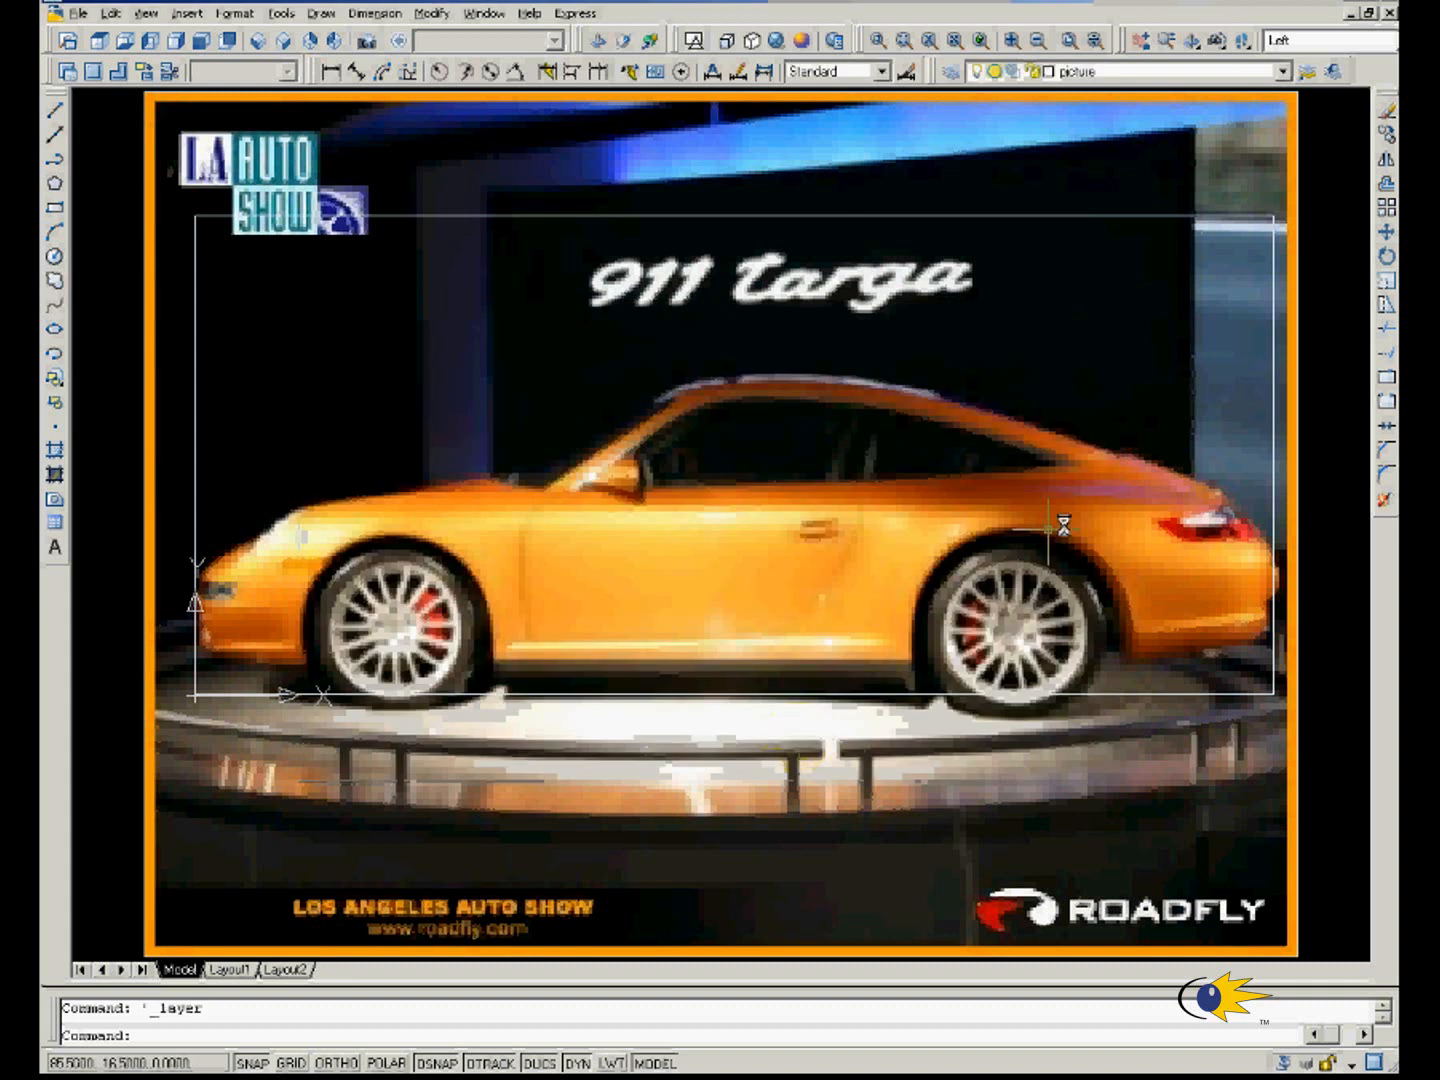
# Make drawing the current layer.
pyautogui.click(1283, 71)
pyautogui.click(1336, 152)
pyautogui.click(1283, 71)
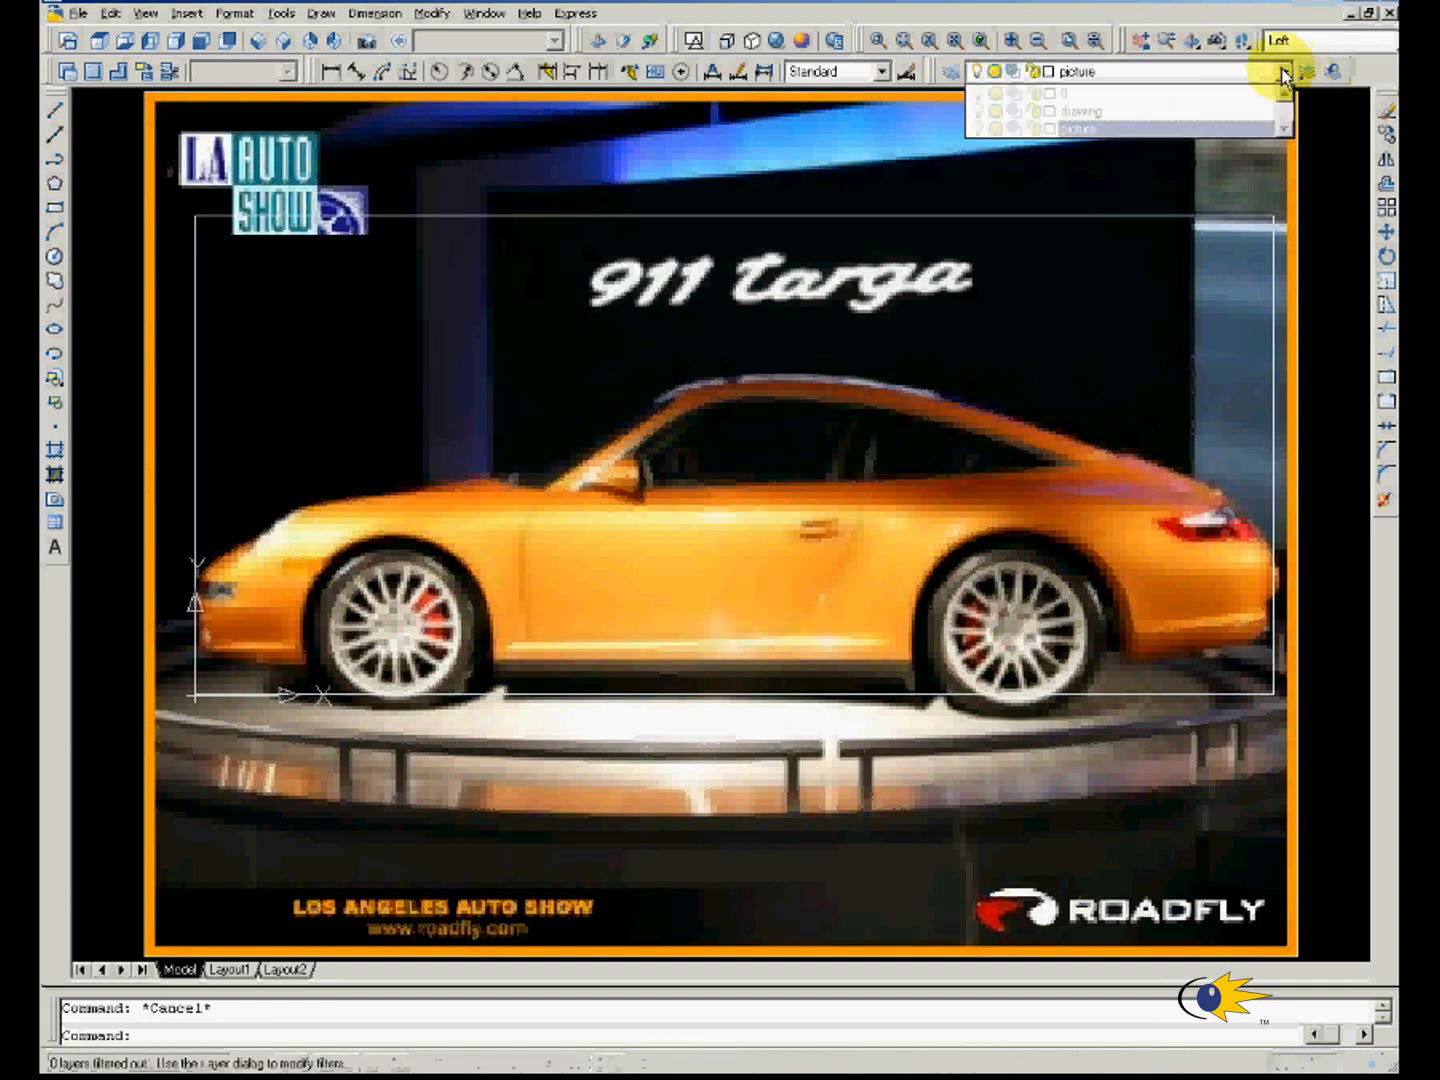
pyautogui.click(1260, 111)
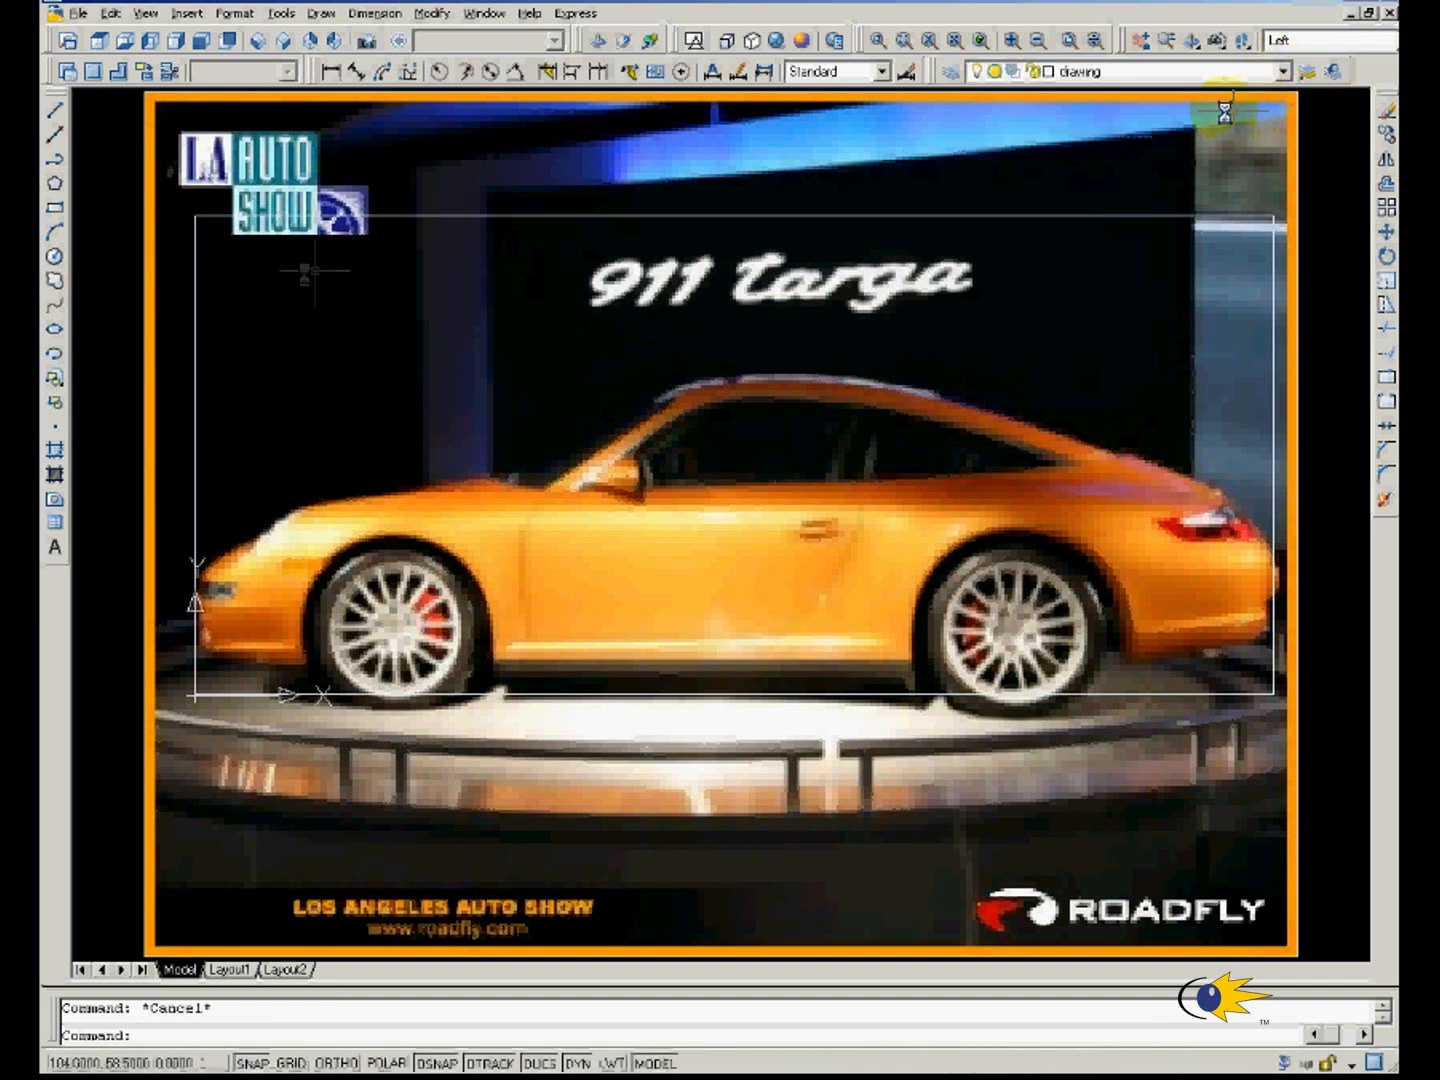
# Trace a polyline from above the headlight along the hood and windshield to the roof's front edge at about 48.5, 30.
pyautogui.click(63, 160)
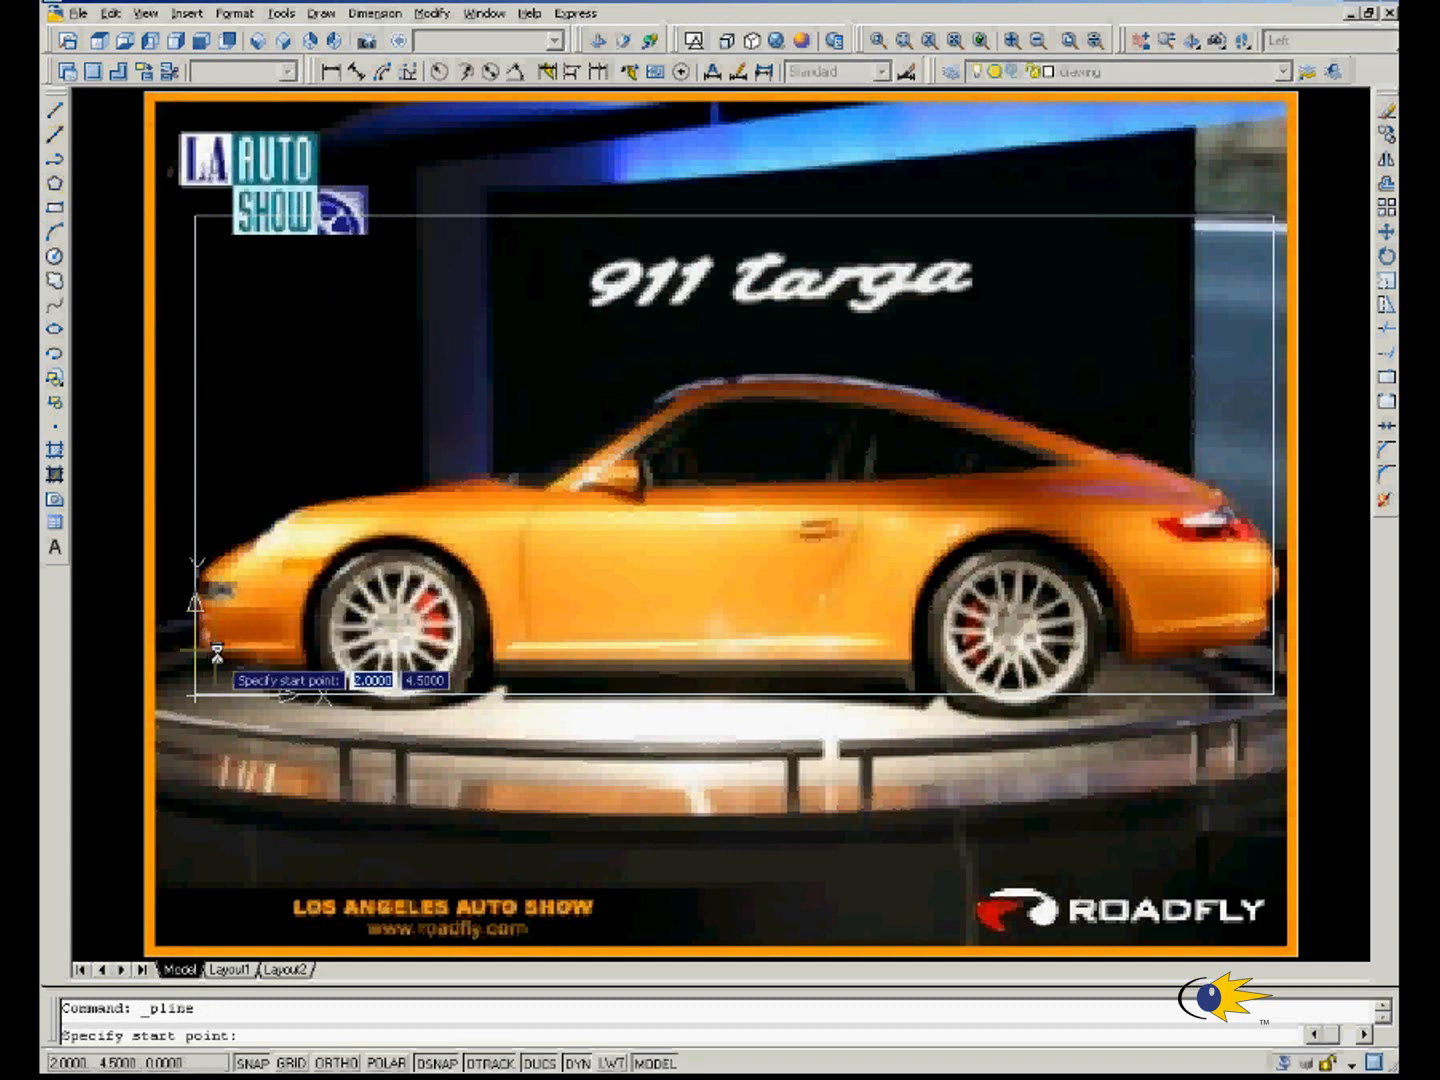
pyautogui.click(258, 537)
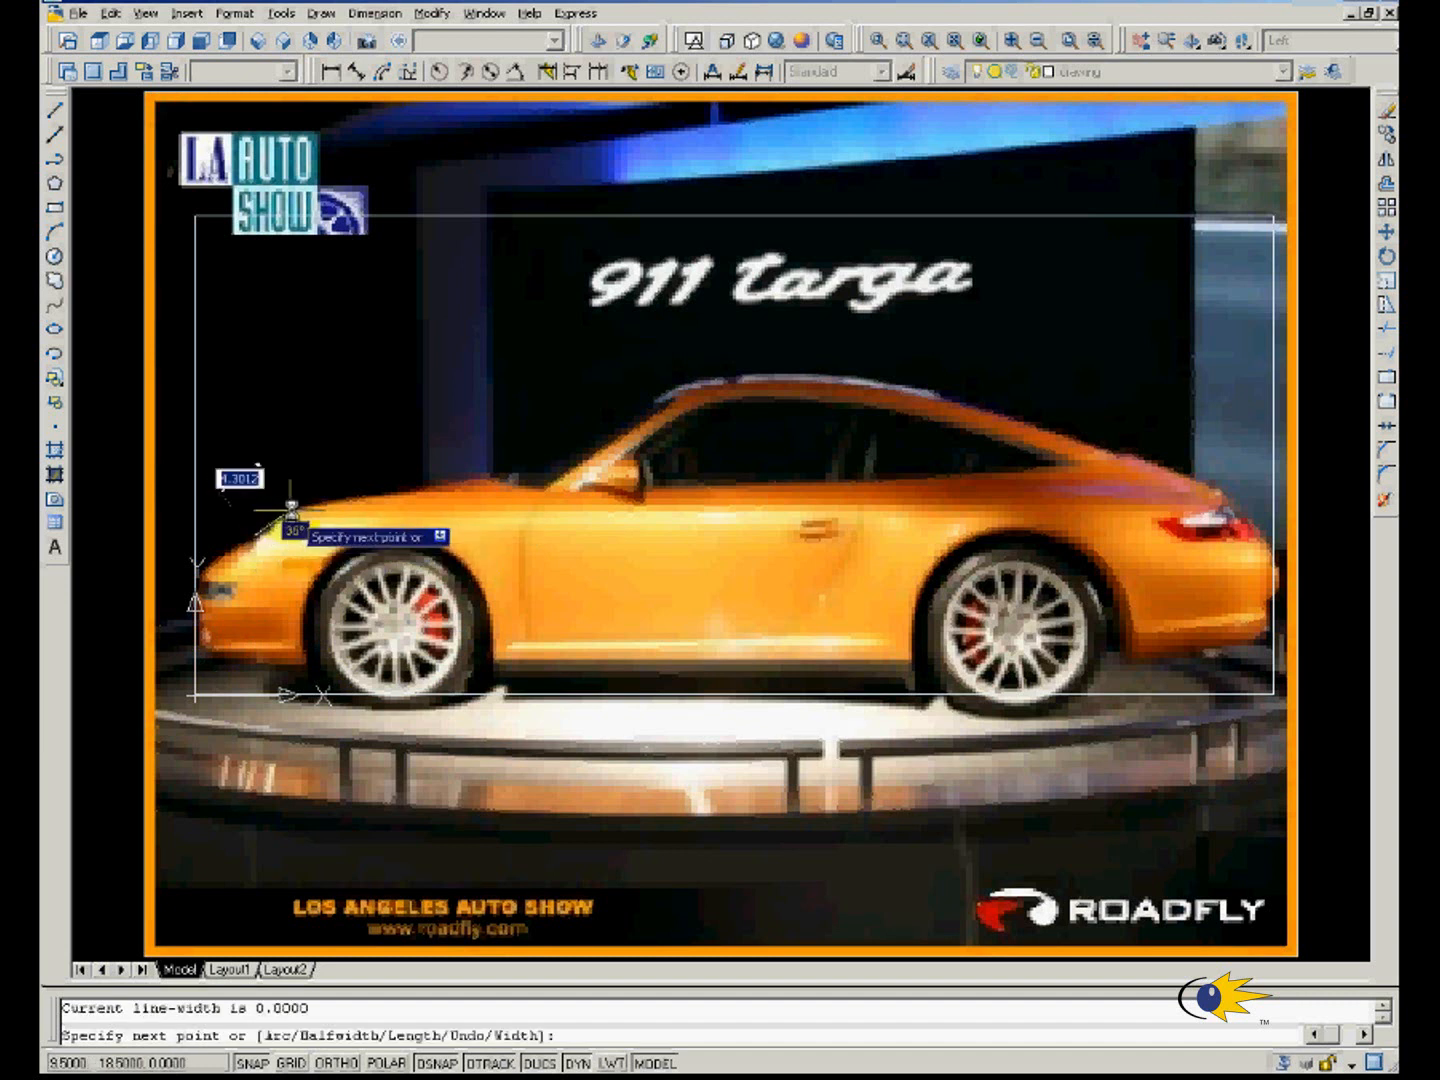
pyautogui.click(296, 506)
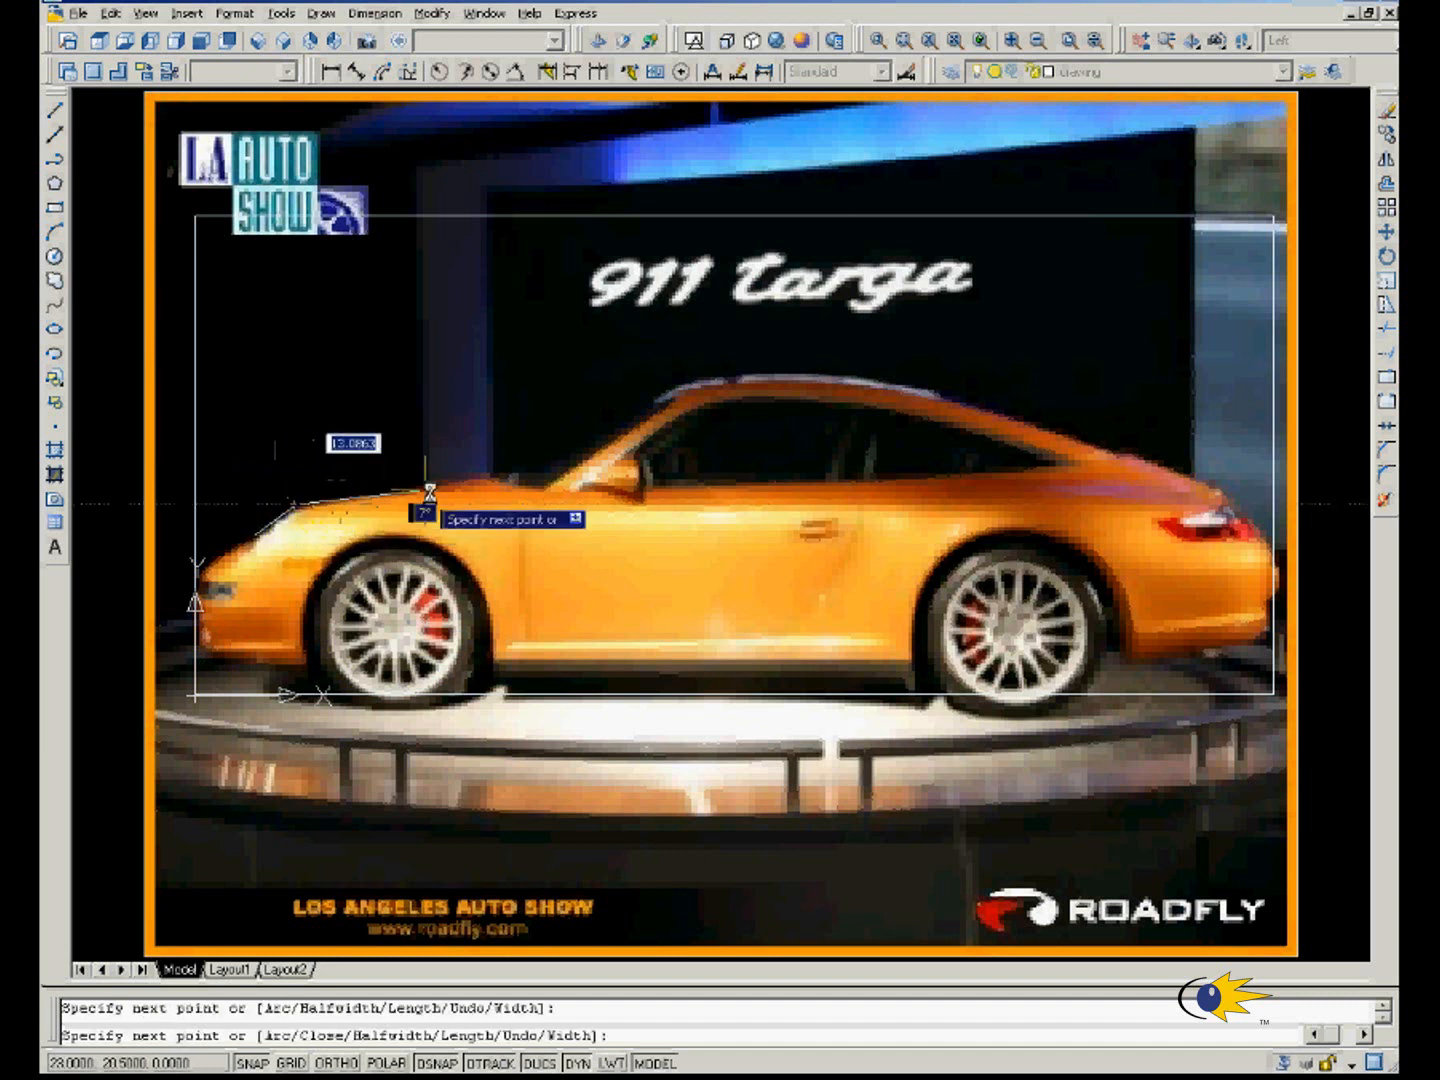
pyautogui.click(545, 487)
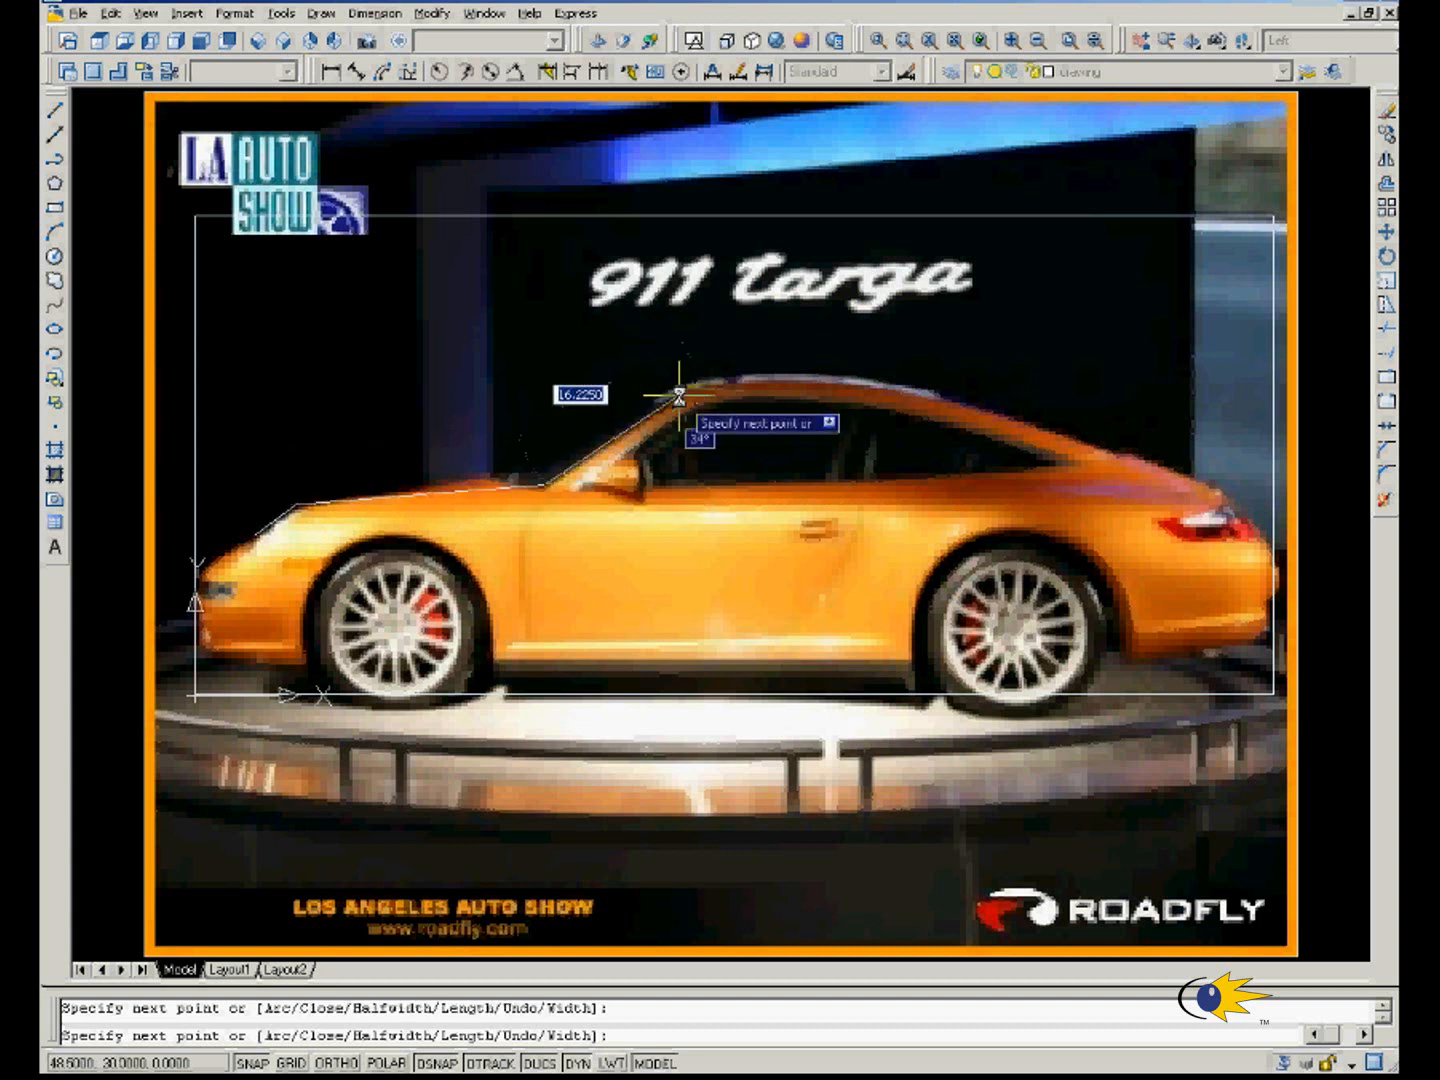
pyautogui.click(679, 397)
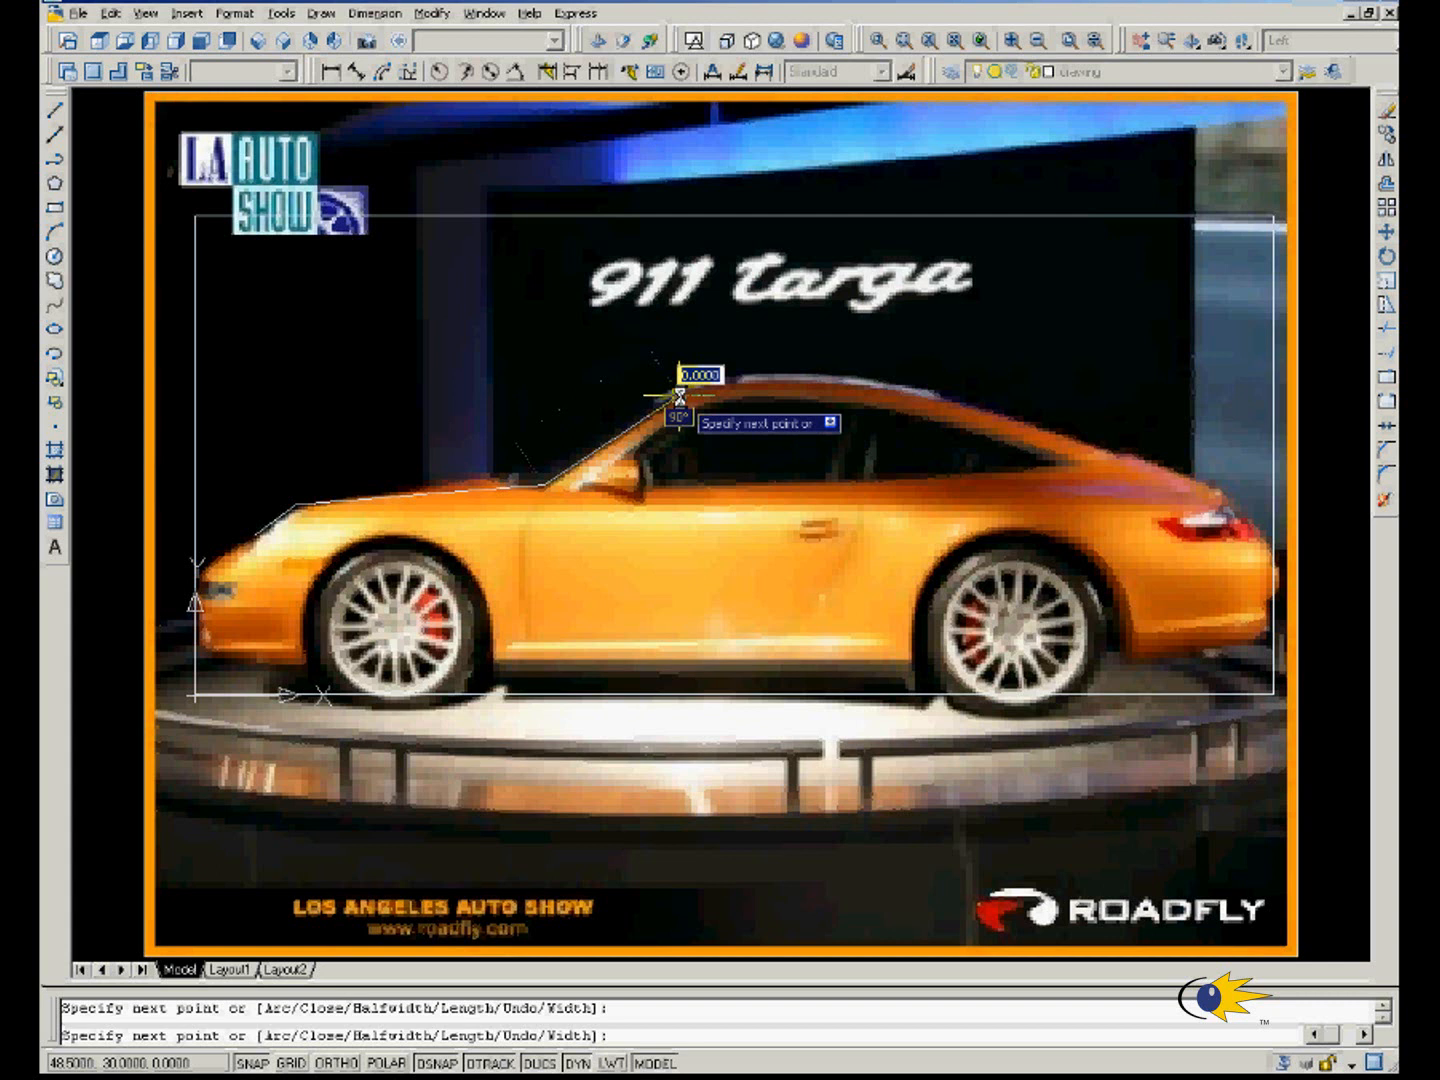
# Continue the polyline with an arc over the roof to the rear of the car and finish it.
pyautogui.rightClick(679, 397)
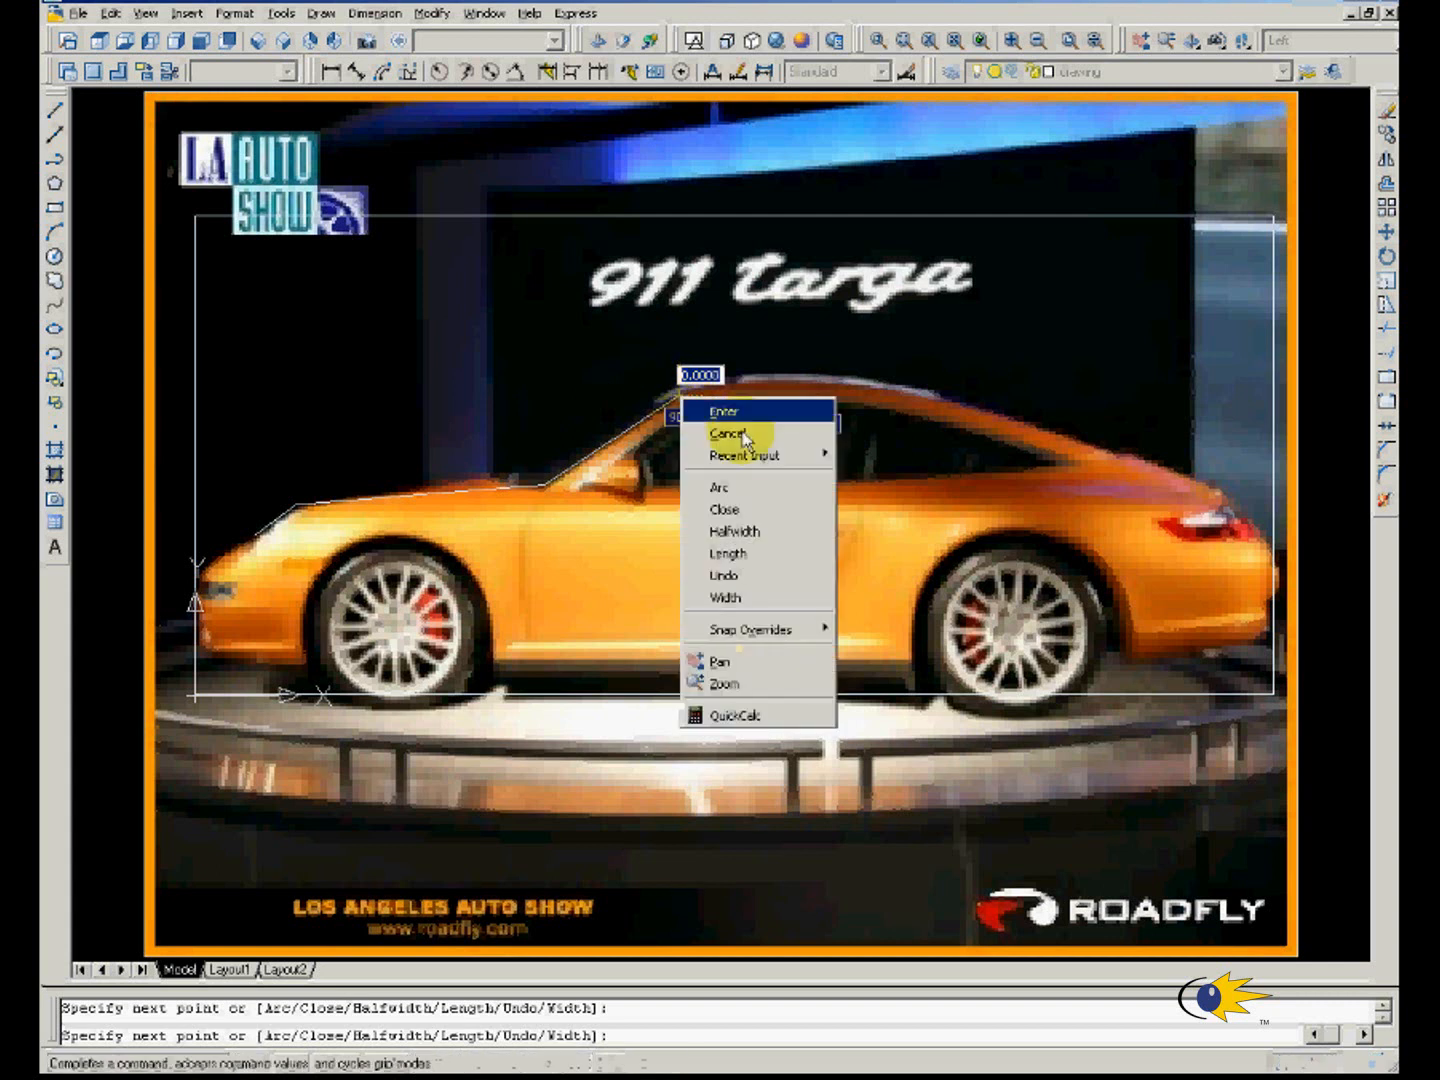
pyautogui.click(762, 488)
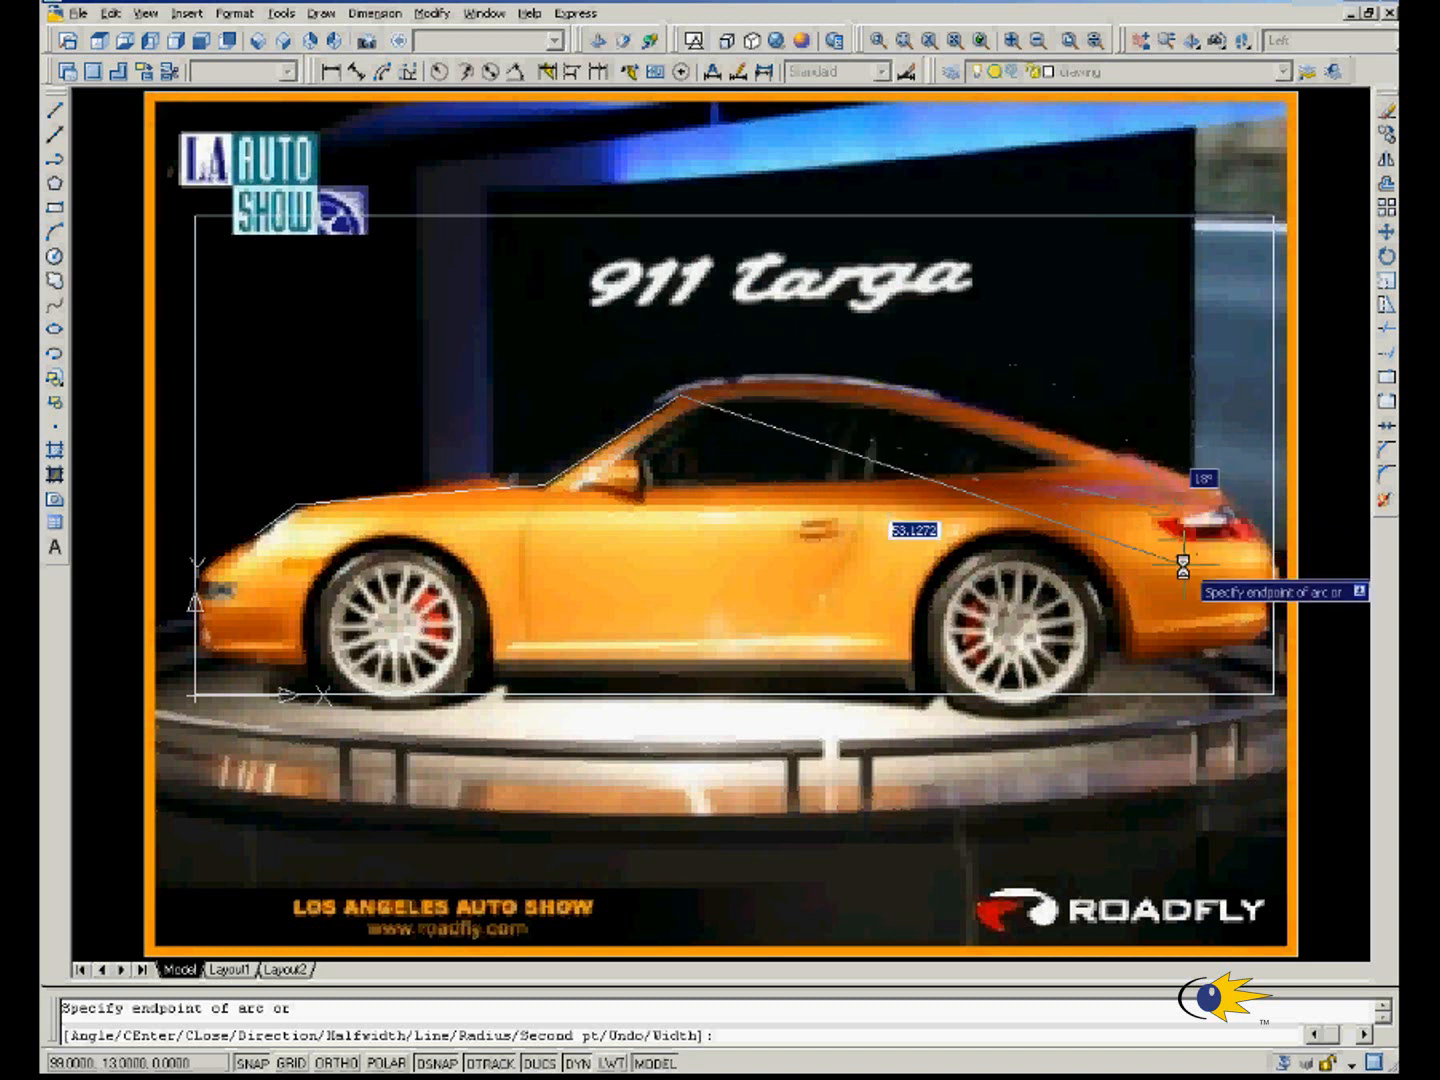
pyautogui.scroll(-3, 1185, 550)
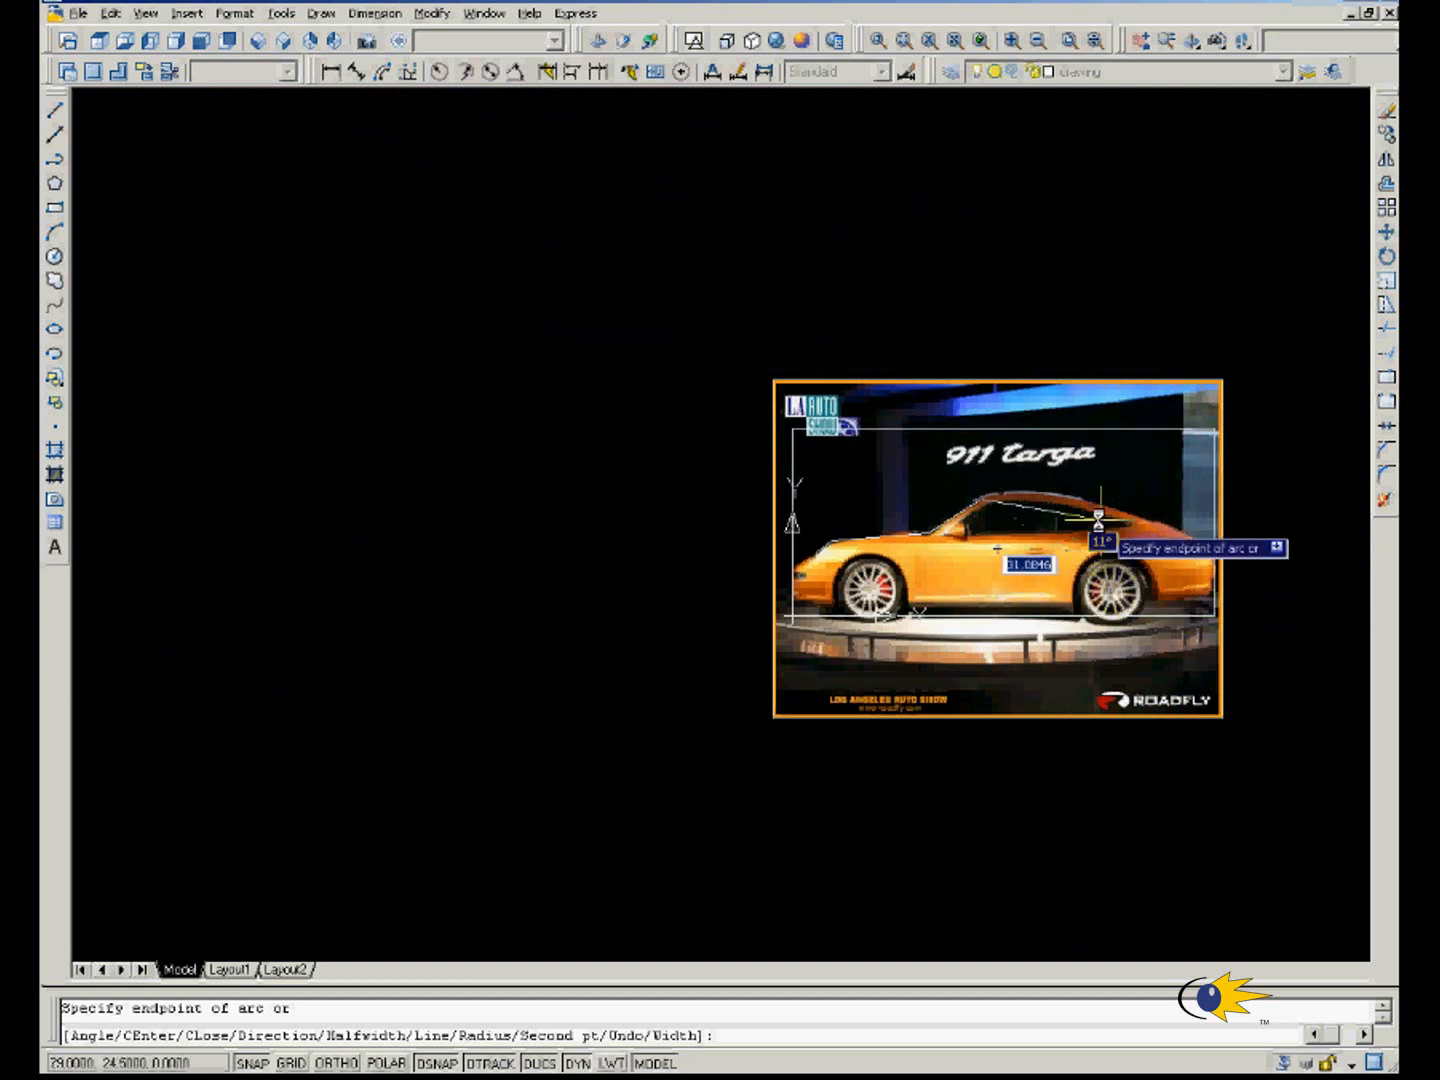
pyautogui.click(1154, 521)
pyautogui.press('Return')
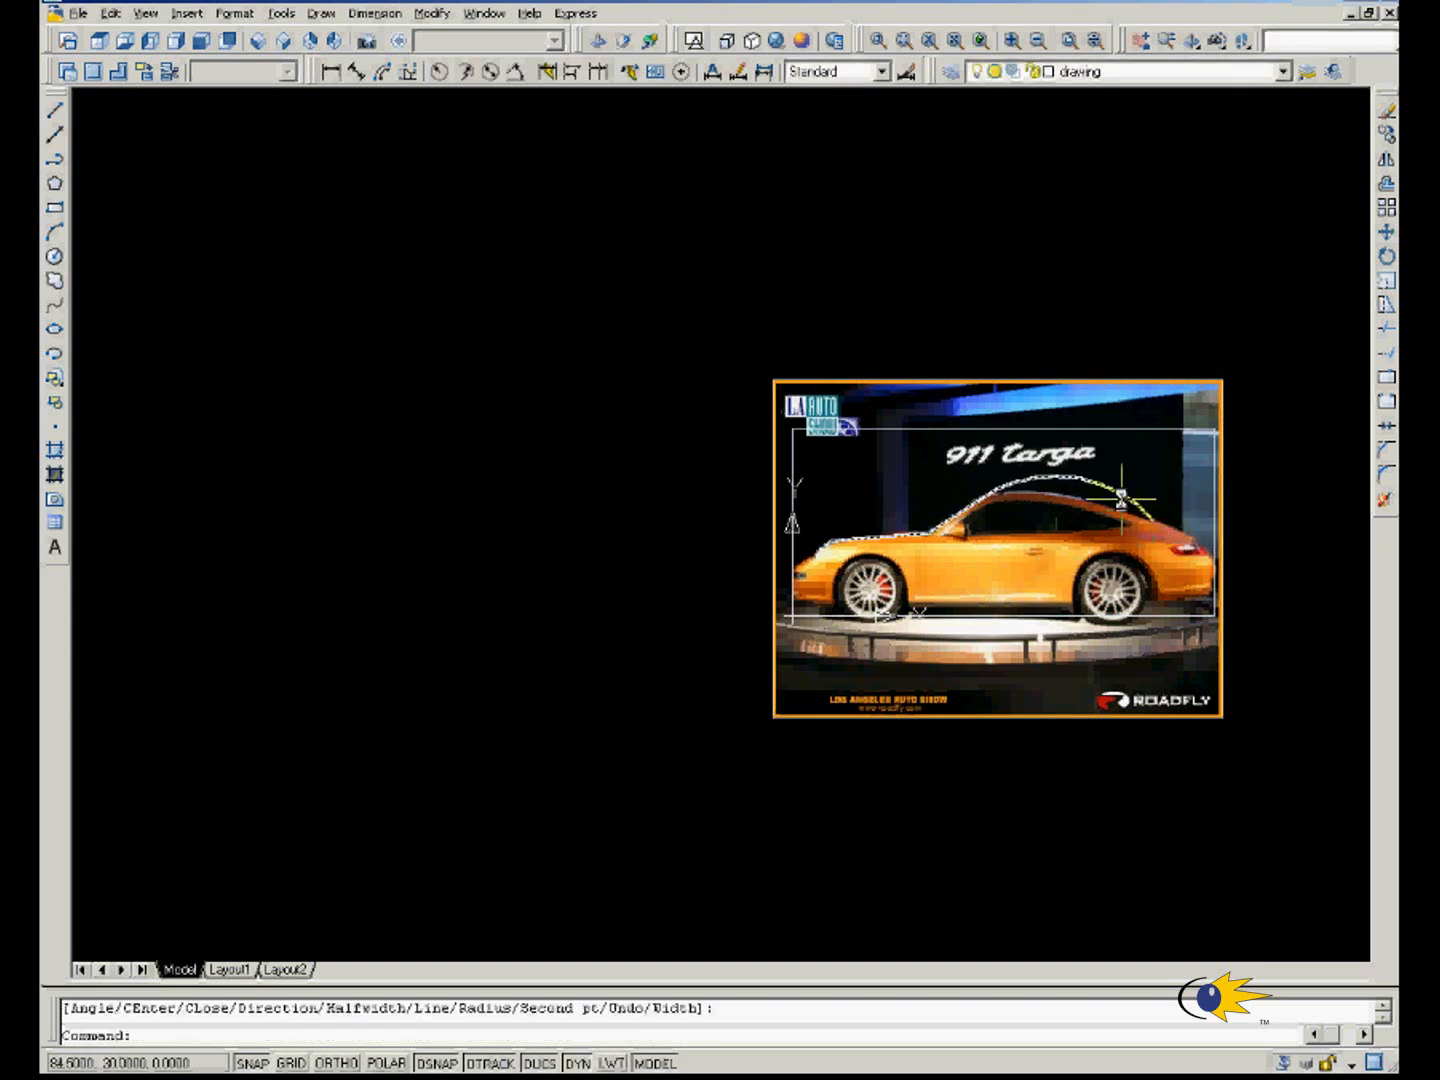
# Stretch the roof arc's midpoint down onto the roofline and move its rear endpoint forward to where the roof starts sloping straight.
pyautogui.click(1106, 490)
pyautogui.click(1072, 477)
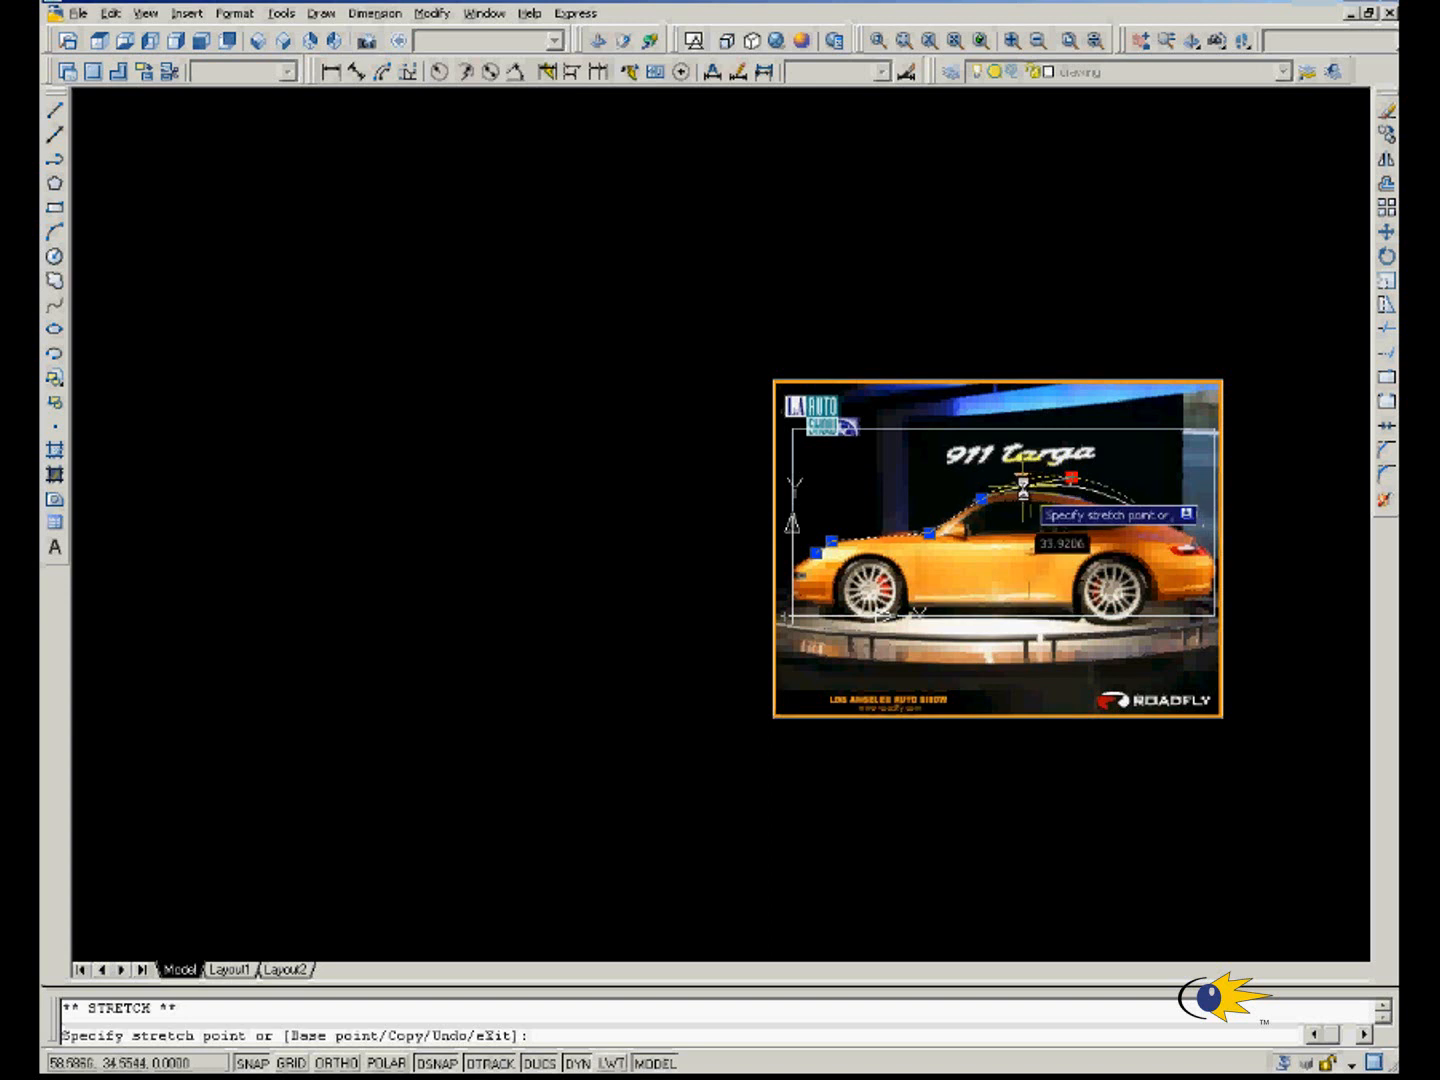
pyautogui.click(1013, 492)
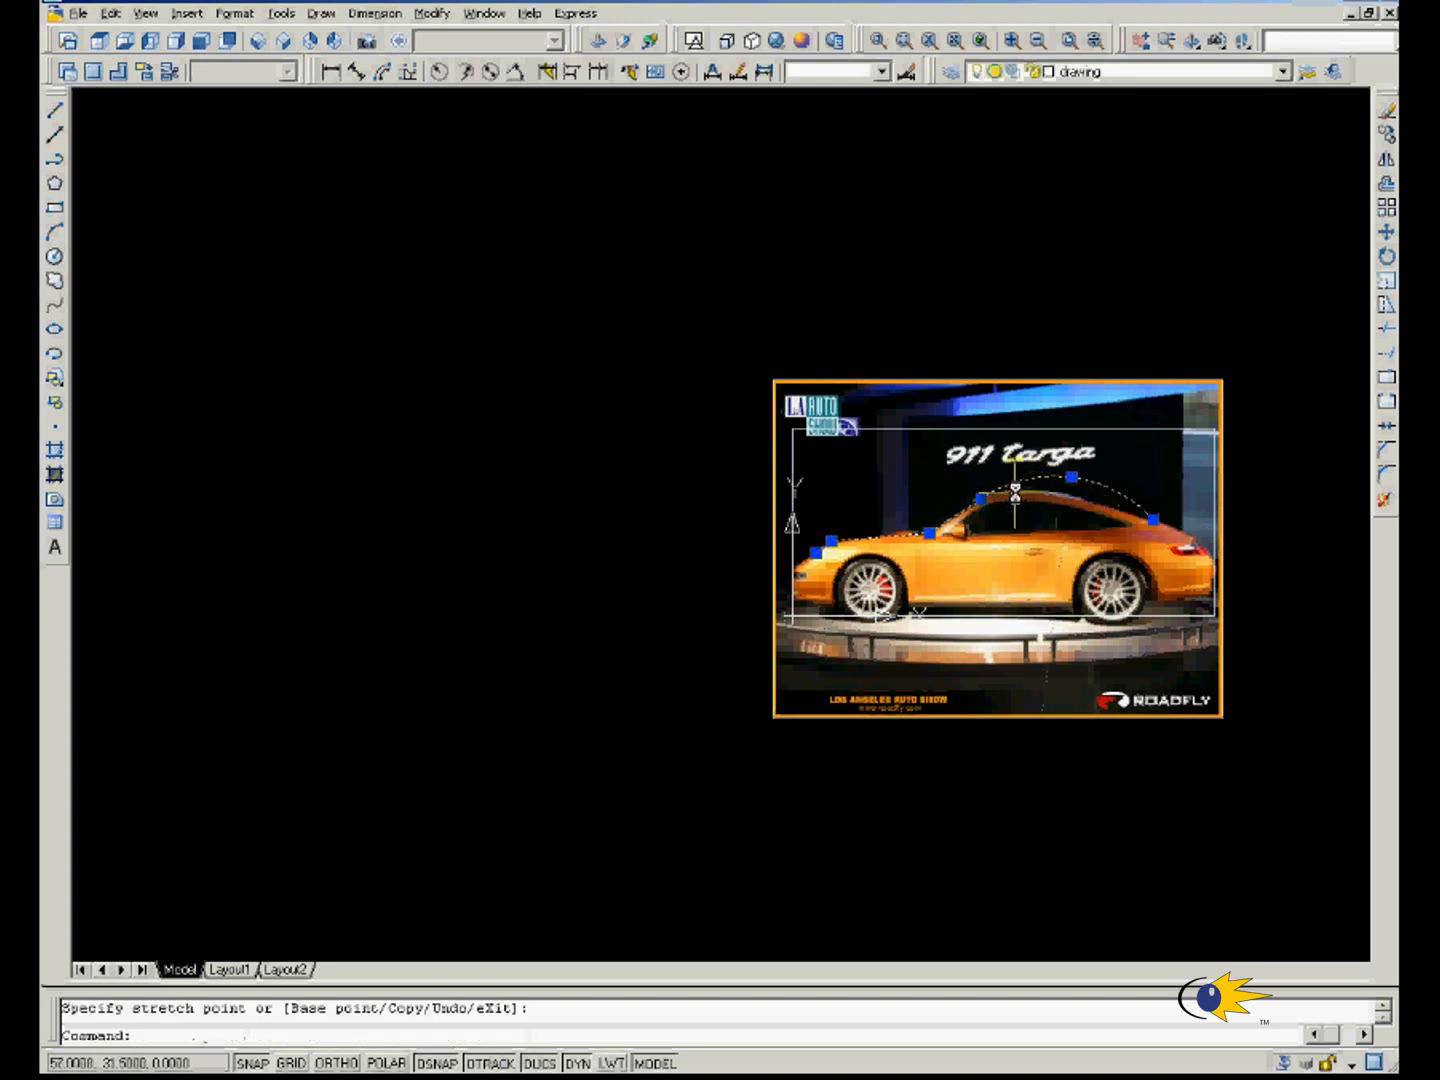
pyautogui.scroll(3, 1105, 435)
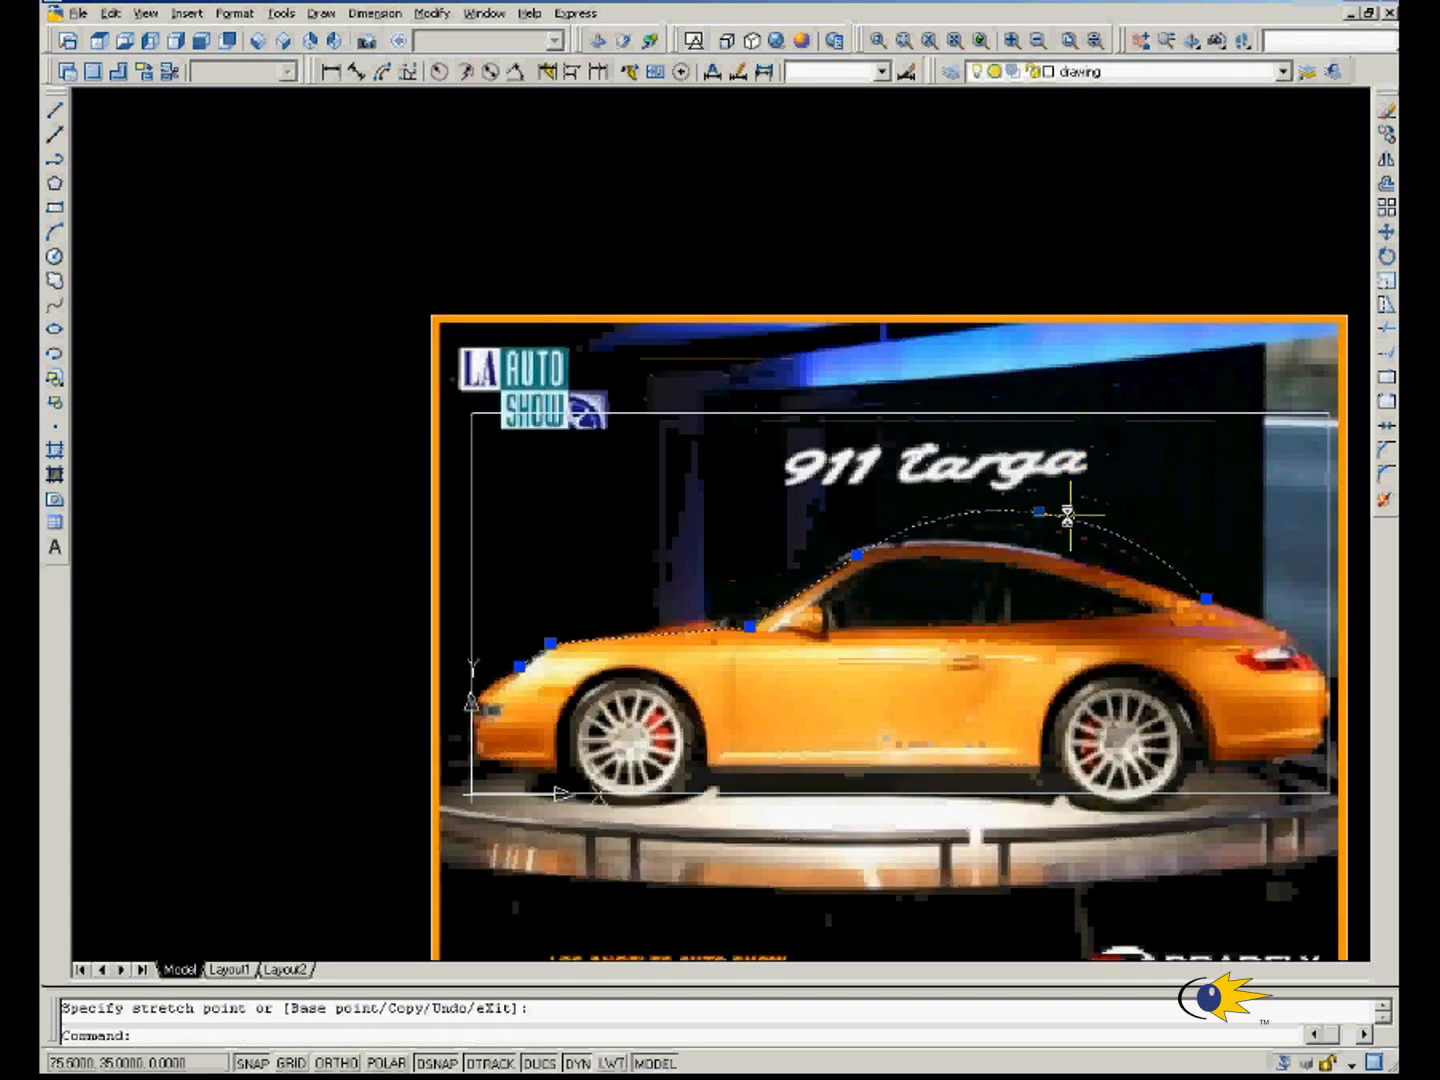
pyautogui.click(1040, 512)
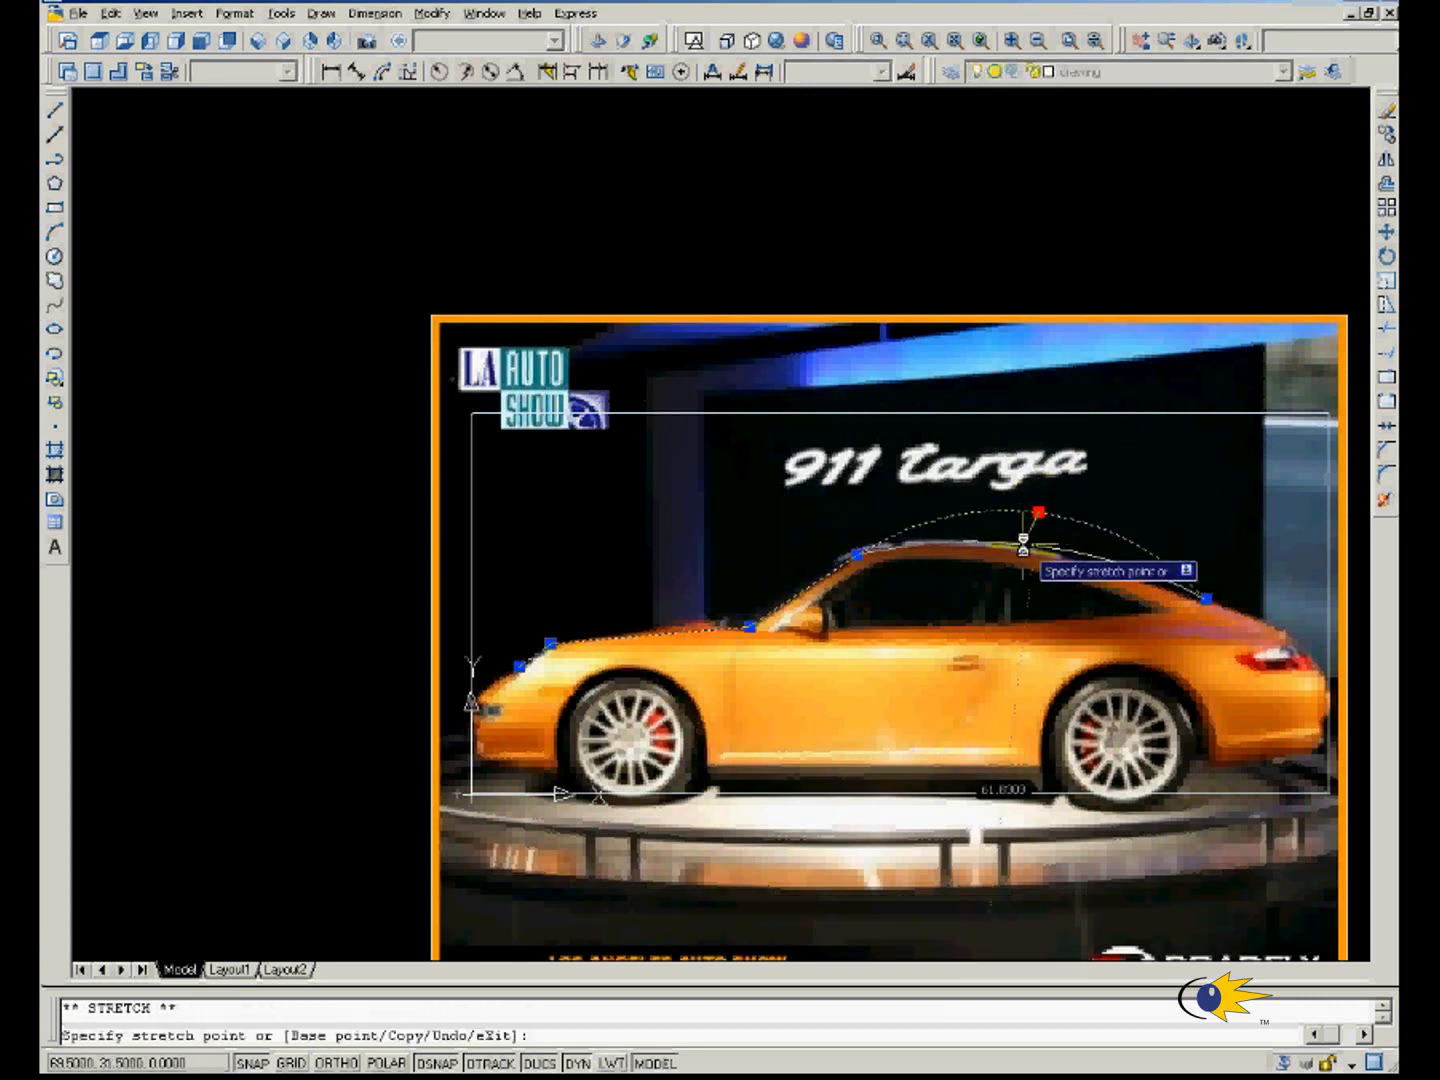
pyautogui.click(1034, 545)
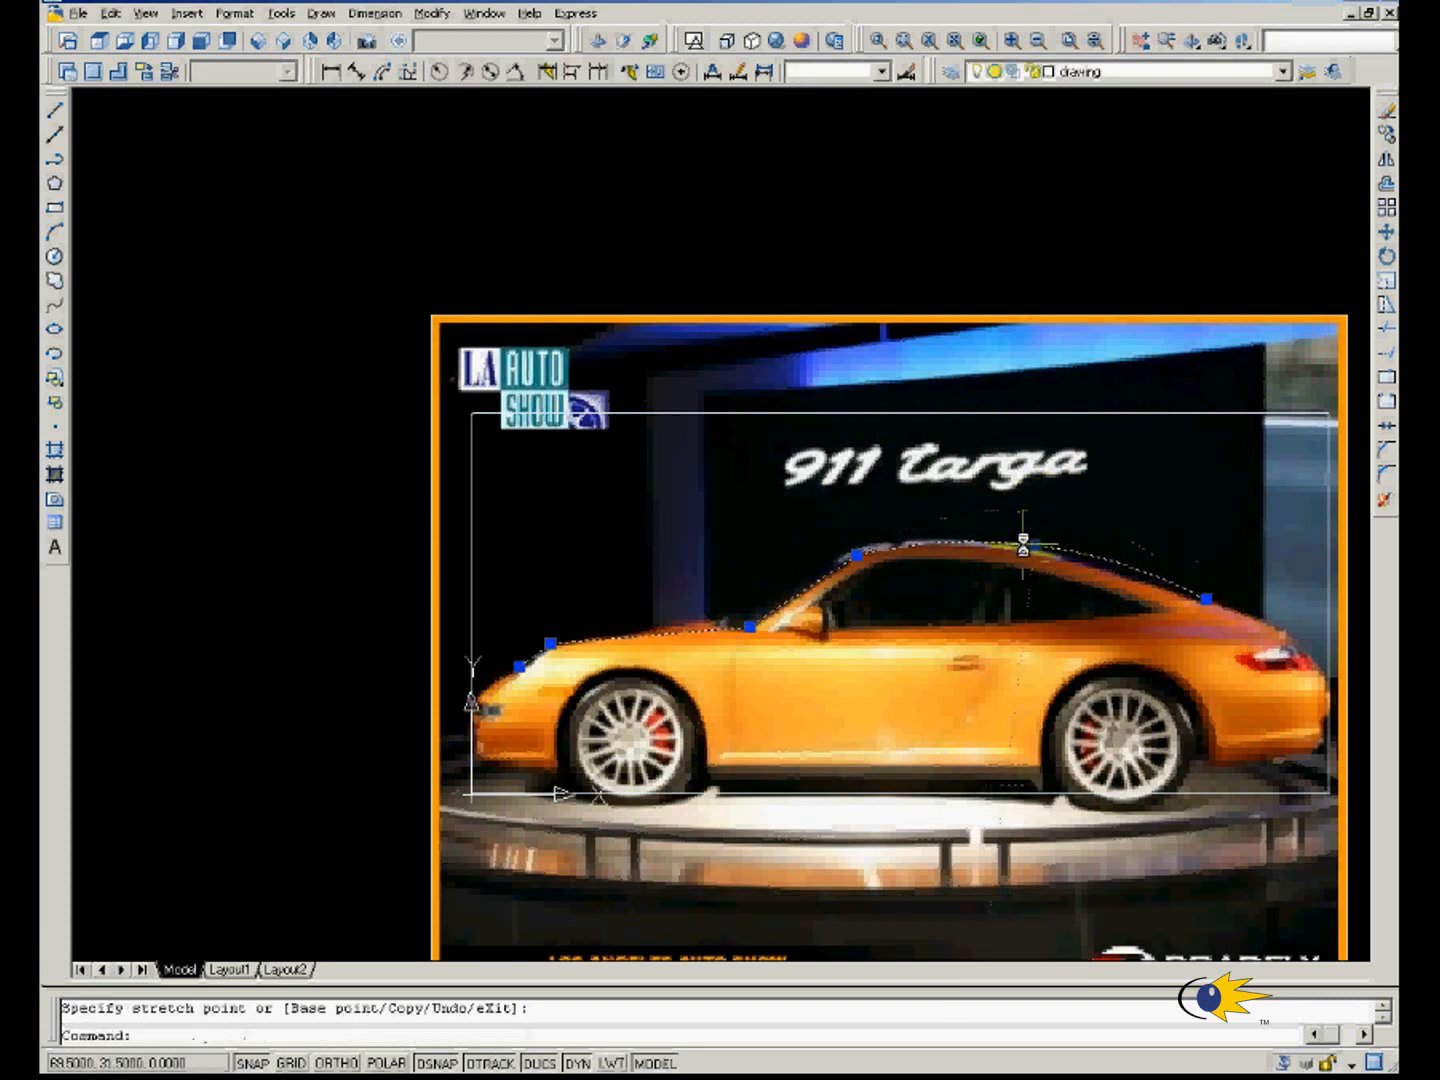
pyautogui.click(1206, 598)
pyautogui.click(1073, 561)
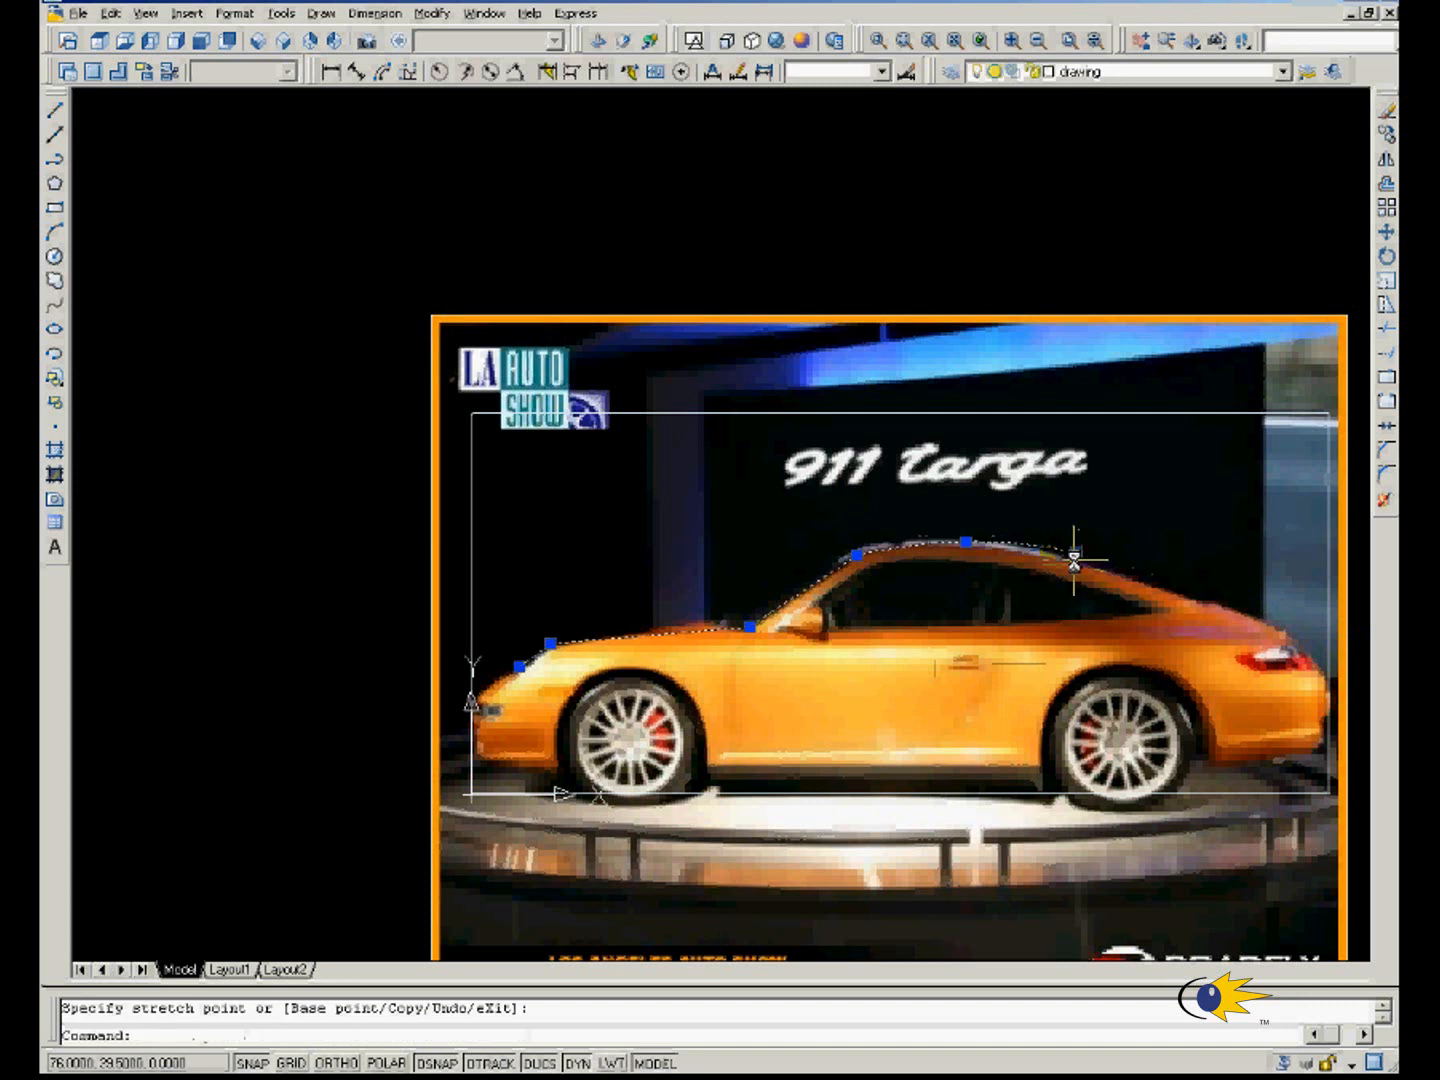
# Try to stretch the roof arc's midpoint forward along the roofline.
pyautogui.click(965, 541)
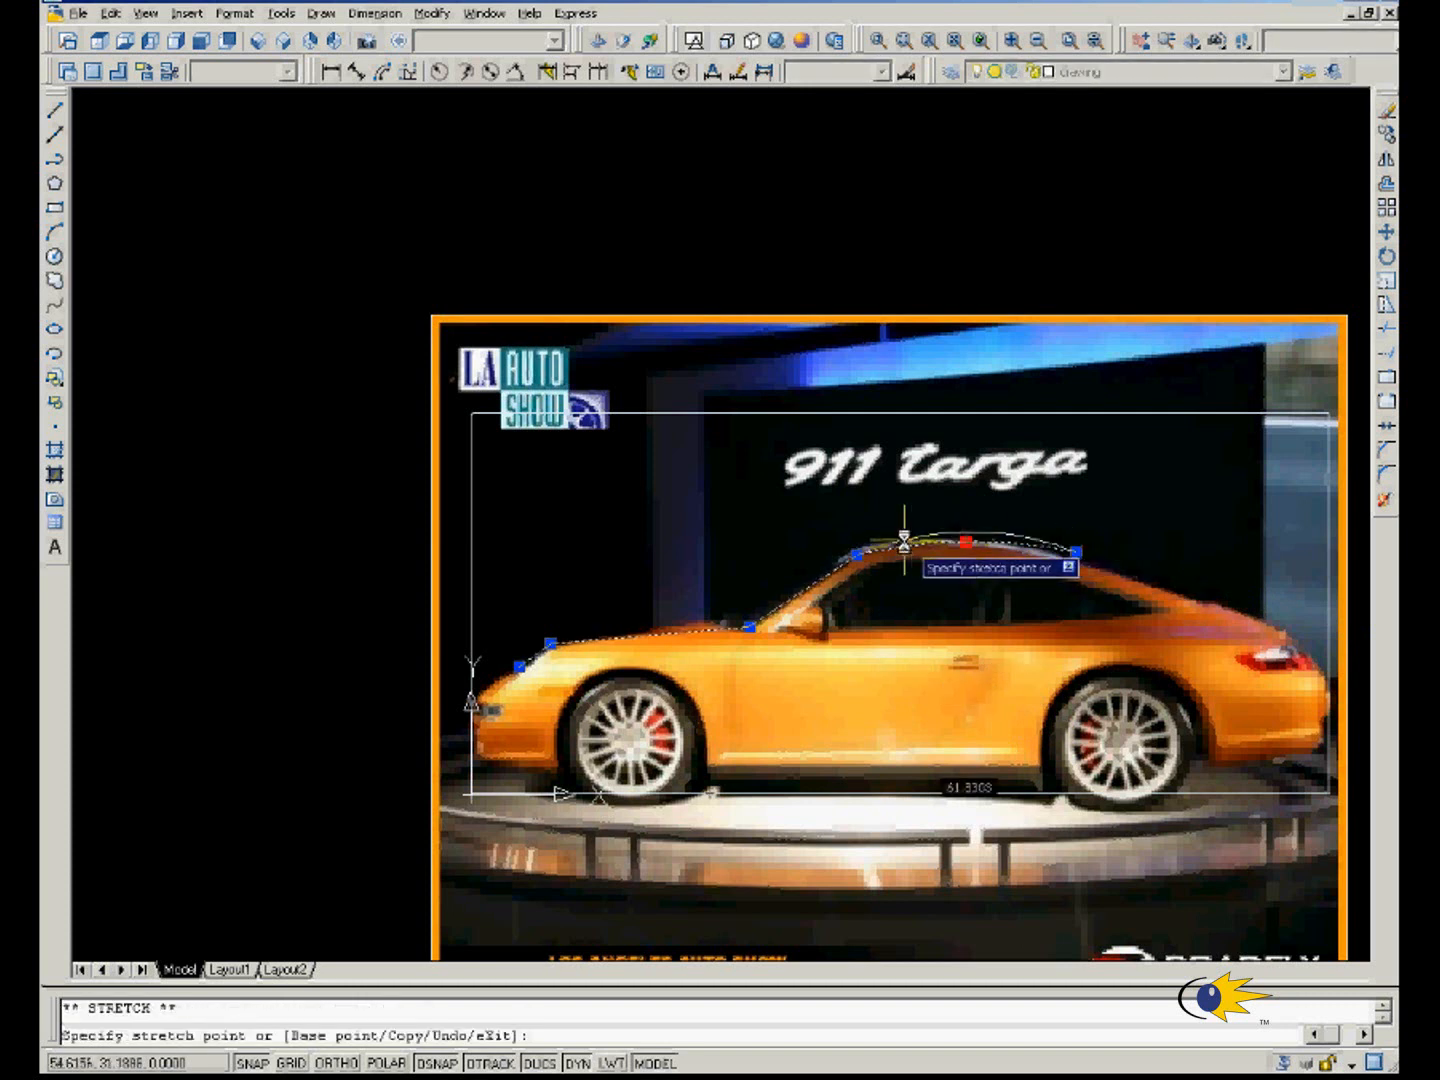
pyautogui.click(903, 541)
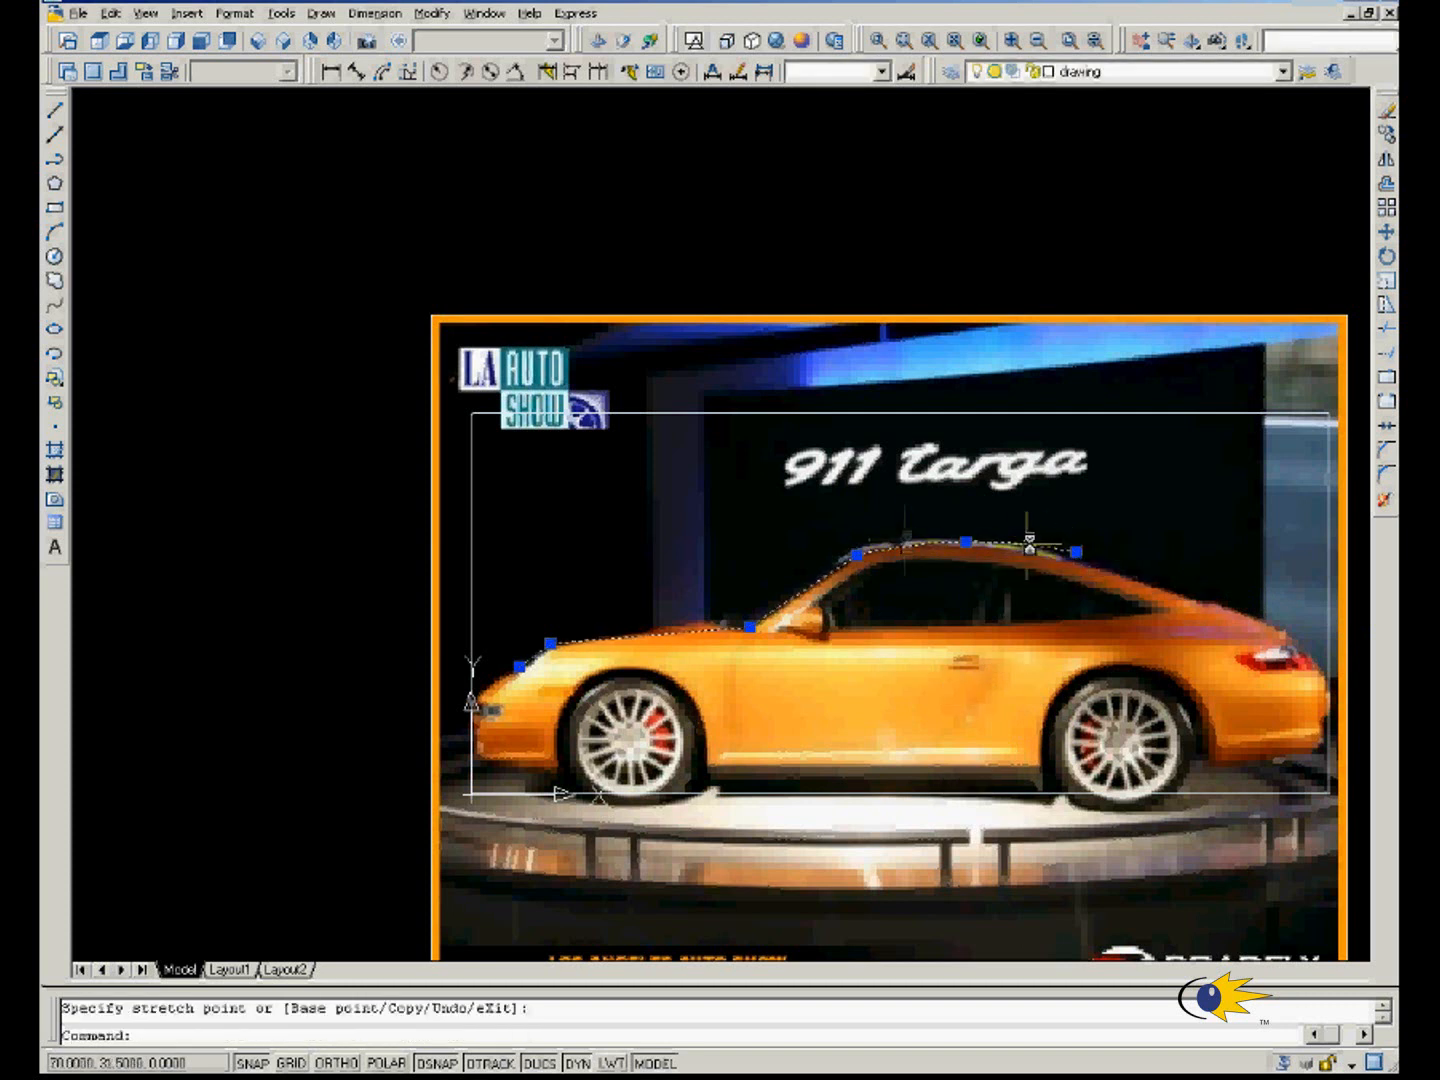
pyautogui.click(963, 541)
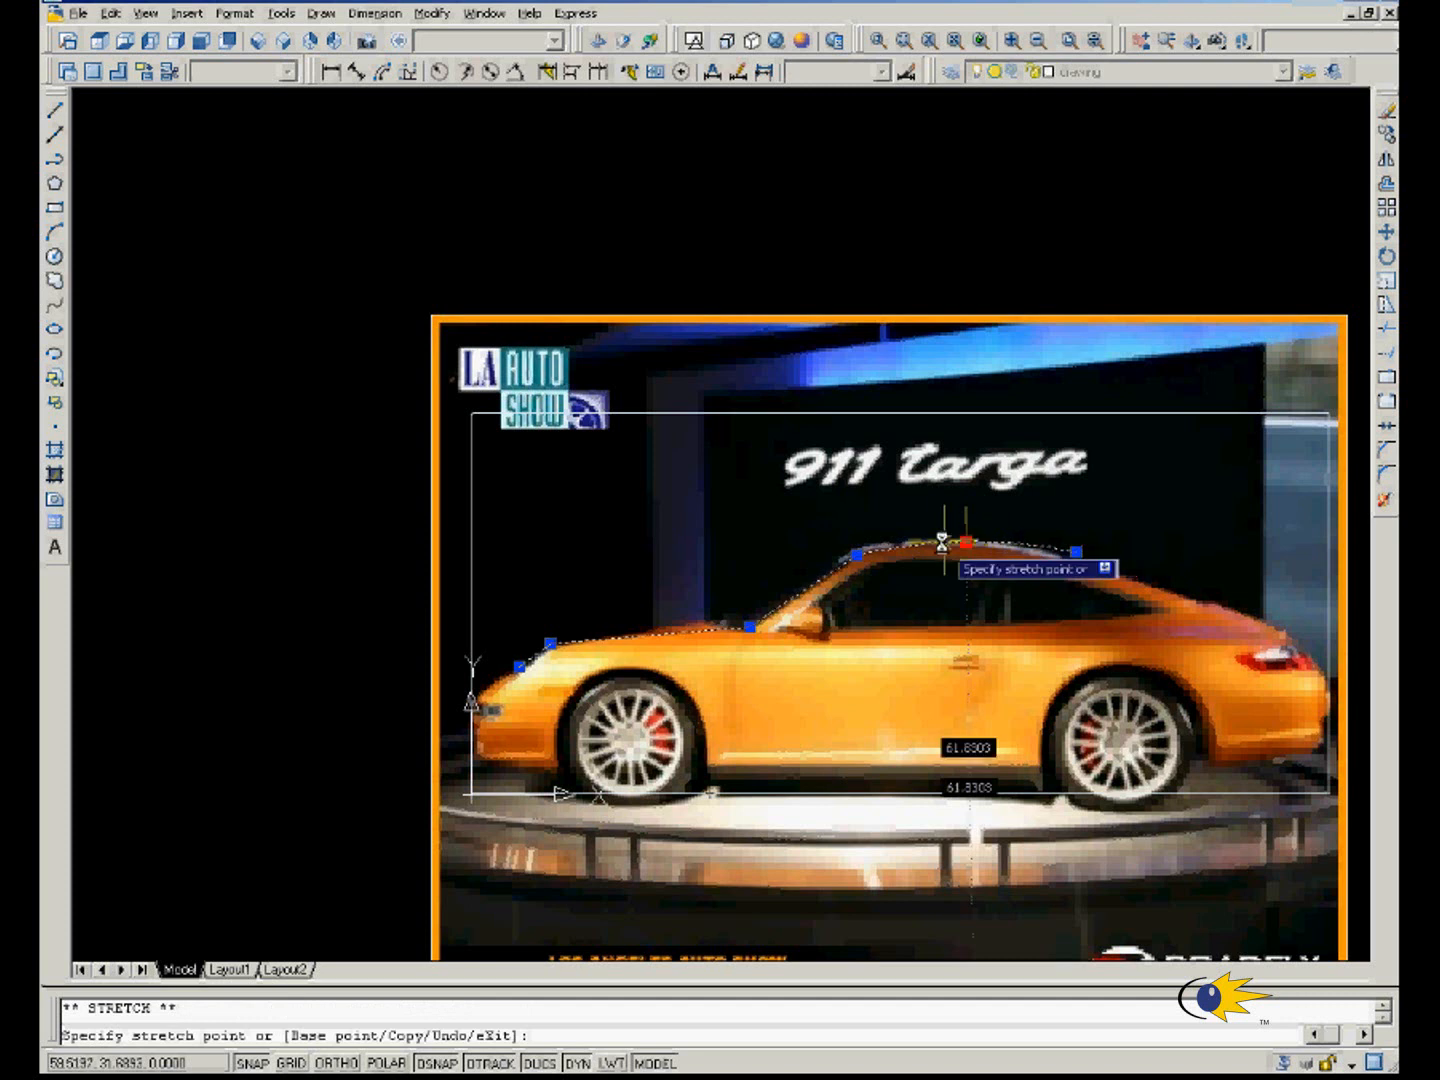
pyautogui.click(929, 543)
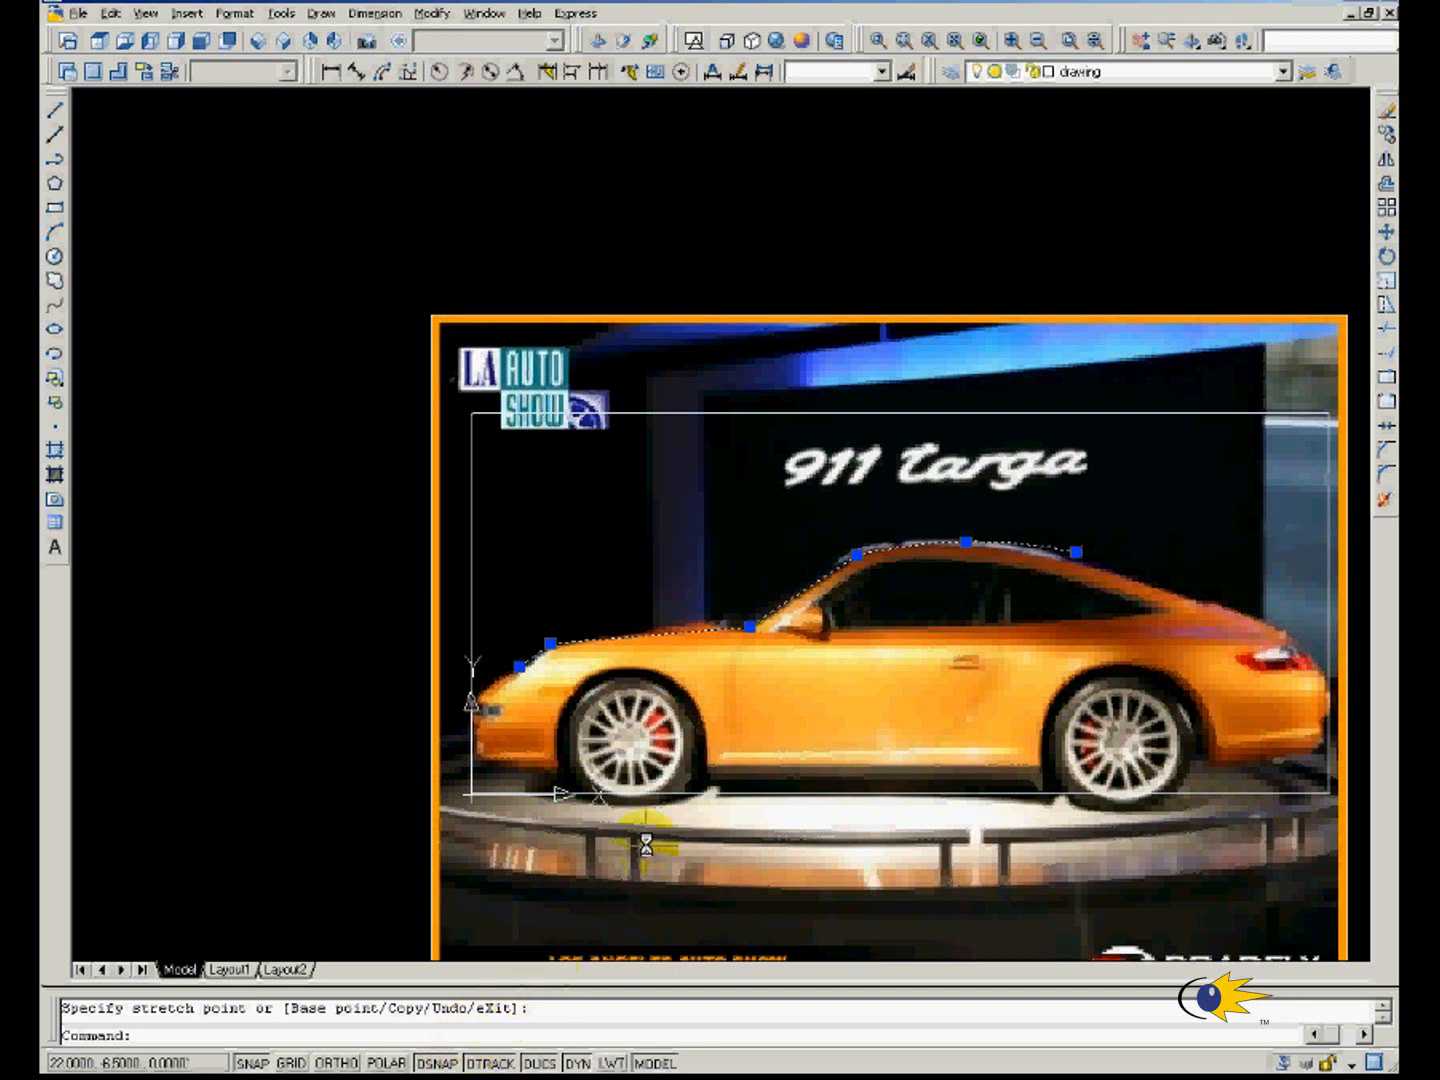
# Draw connected lines from the roof arc's rear end down the tail and around the bumper to the back of the rear wheel arch.
pyautogui.click(58, 117)
pyautogui.click(1077, 552)
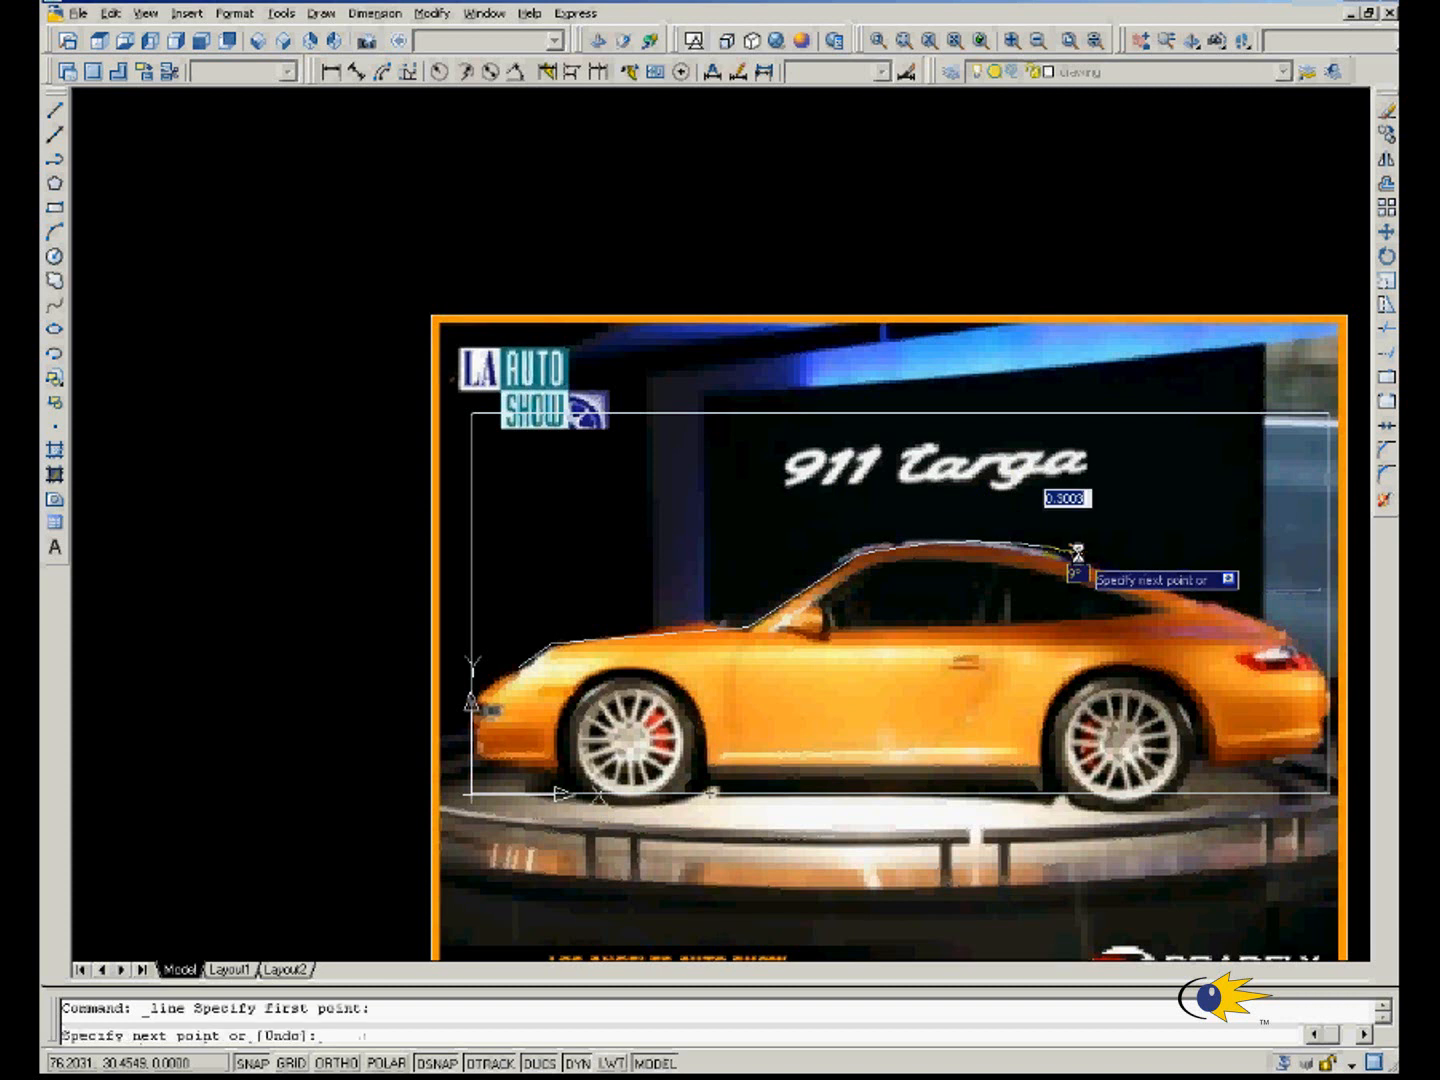
pyautogui.click(1290, 632)
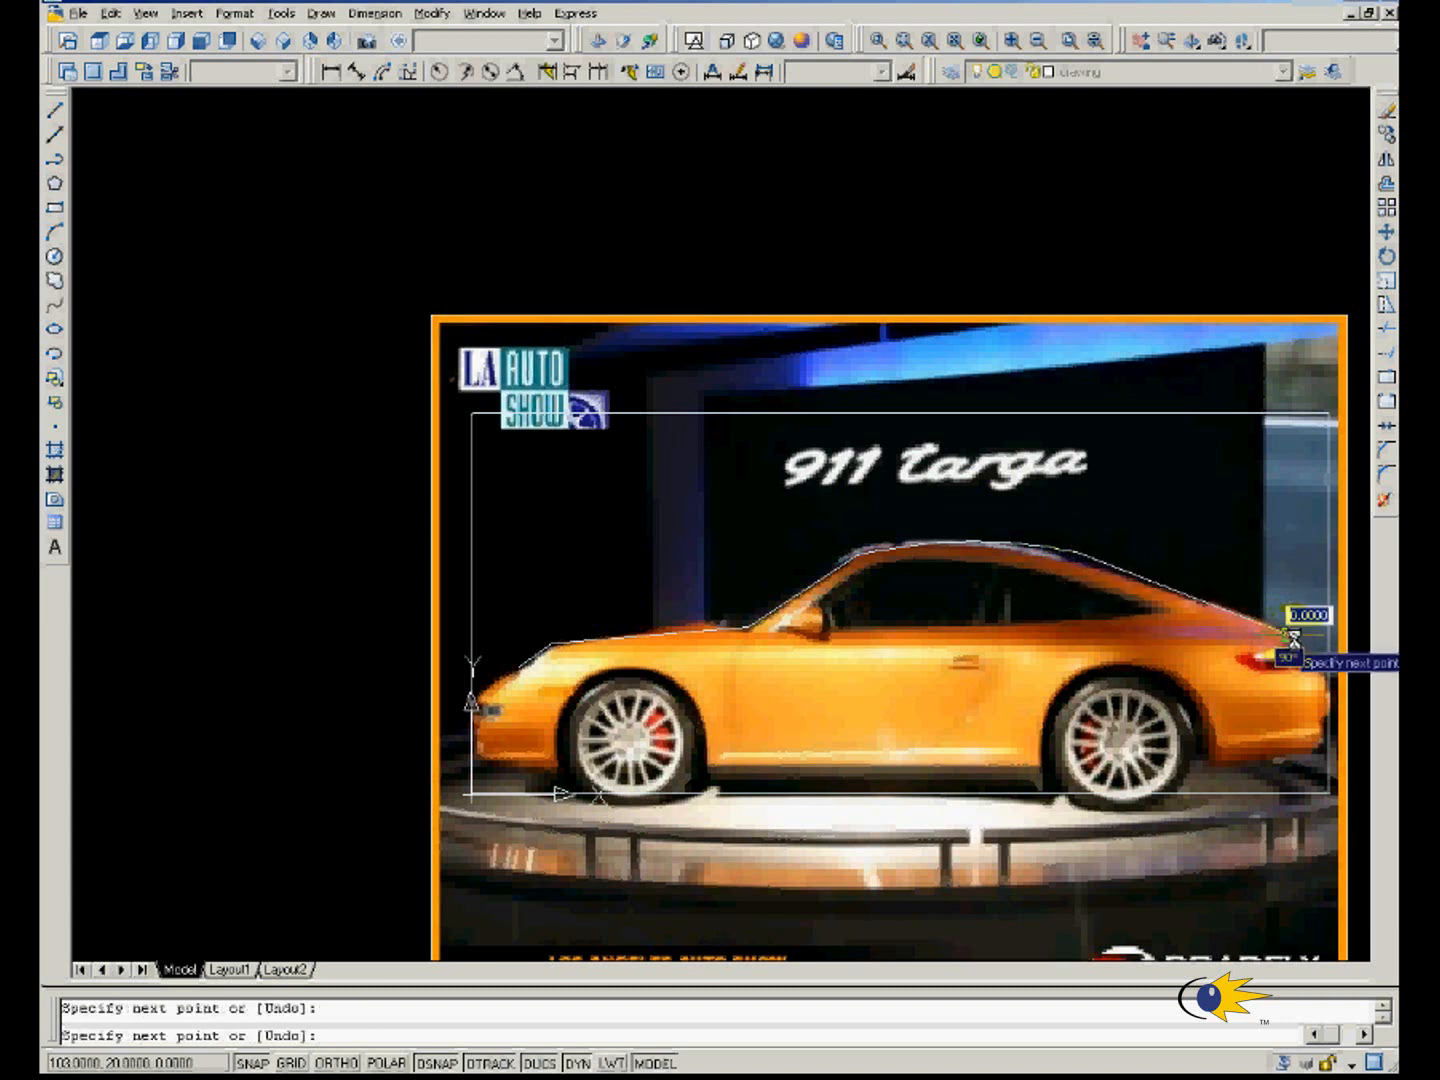
pyautogui.click(1320, 670)
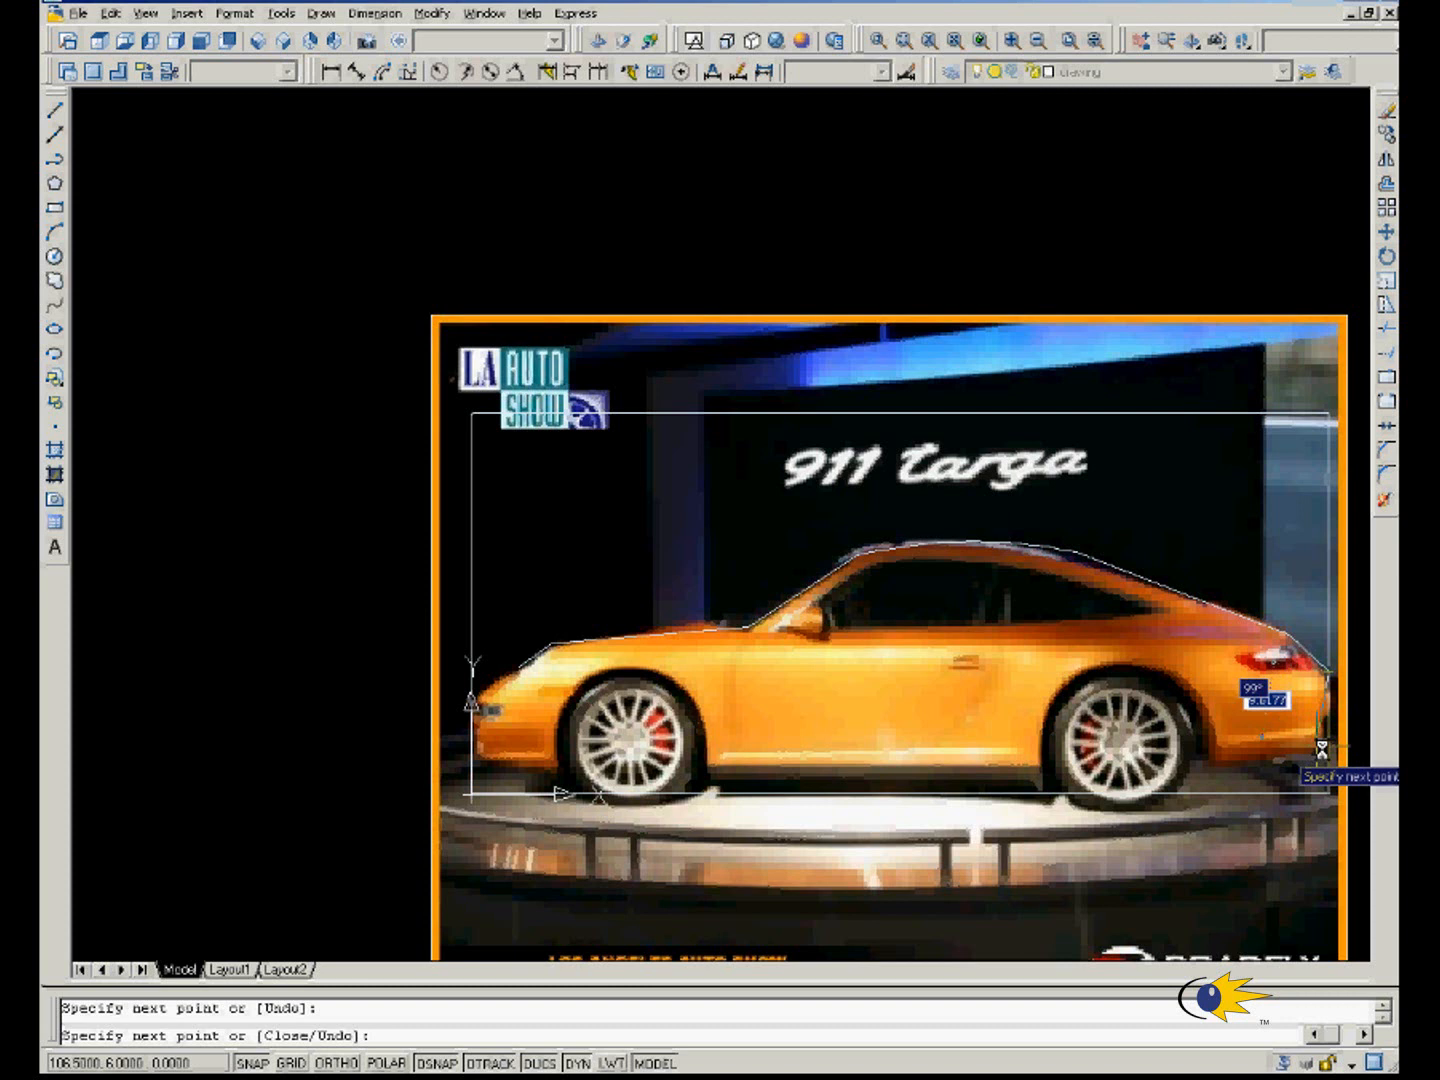
pyautogui.click(1325, 792)
pyautogui.click(1210, 771)
pyautogui.rightClick(1210, 771)
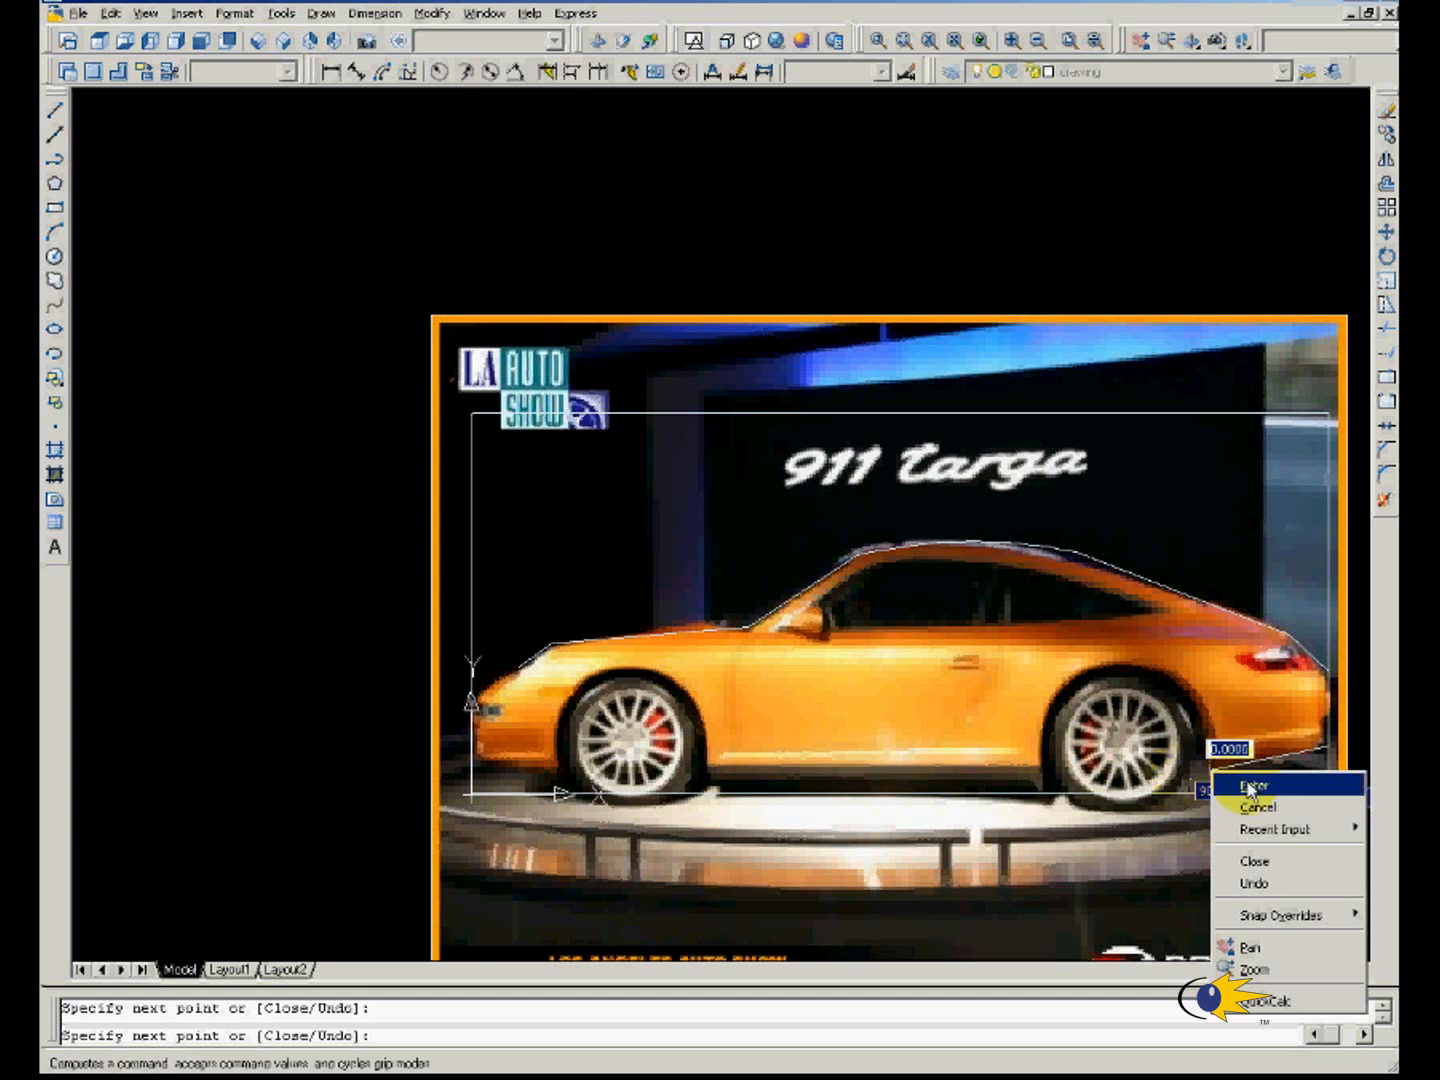
pyautogui.click(1245, 786)
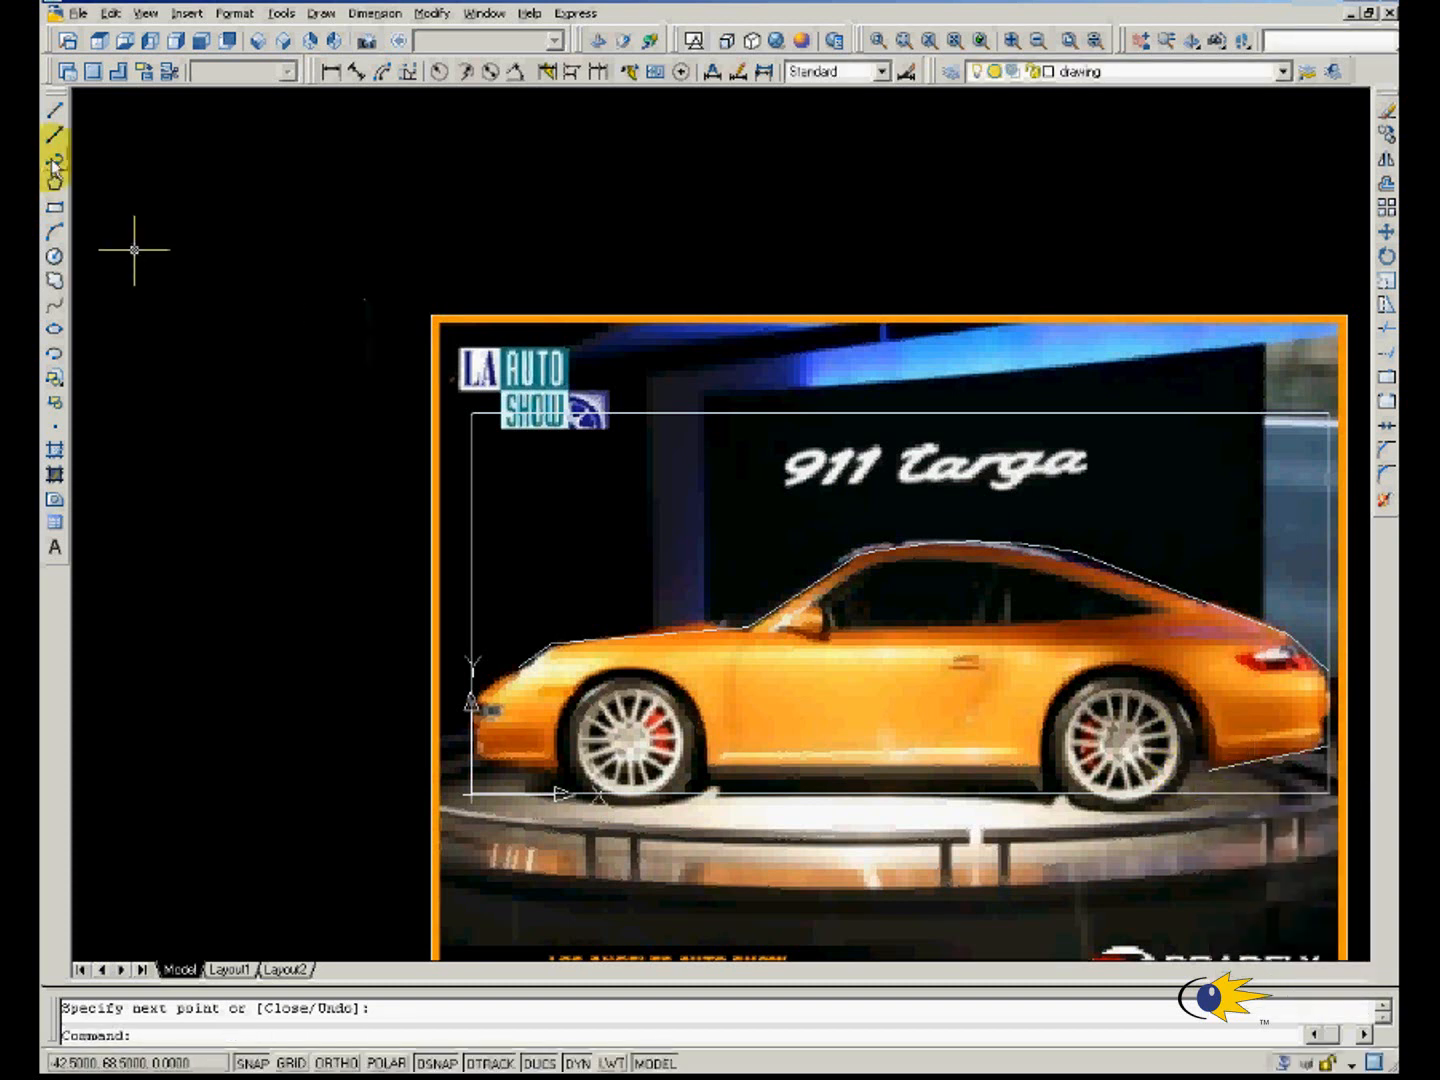
# Draw a polyline arc from the end of the bumper line to the front base of the rear wheel arch.
pyautogui.click(54, 162)
pyautogui.click(1207, 769)
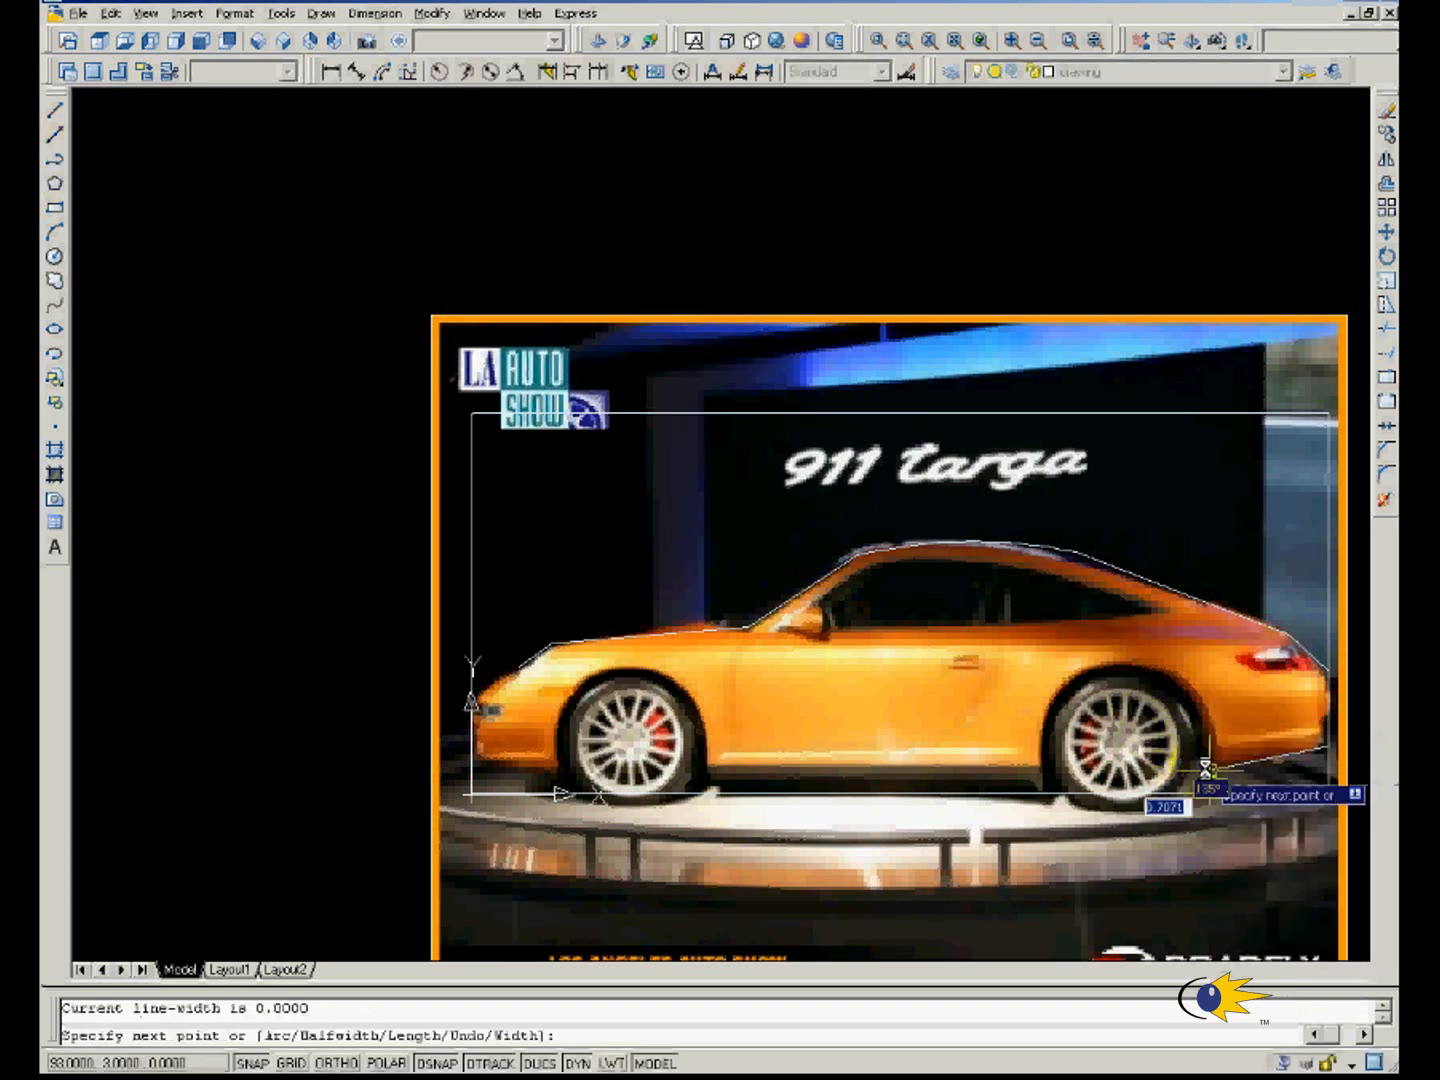
pyautogui.rightClick(1195, 735)
pyautogui.click(1230, 826)
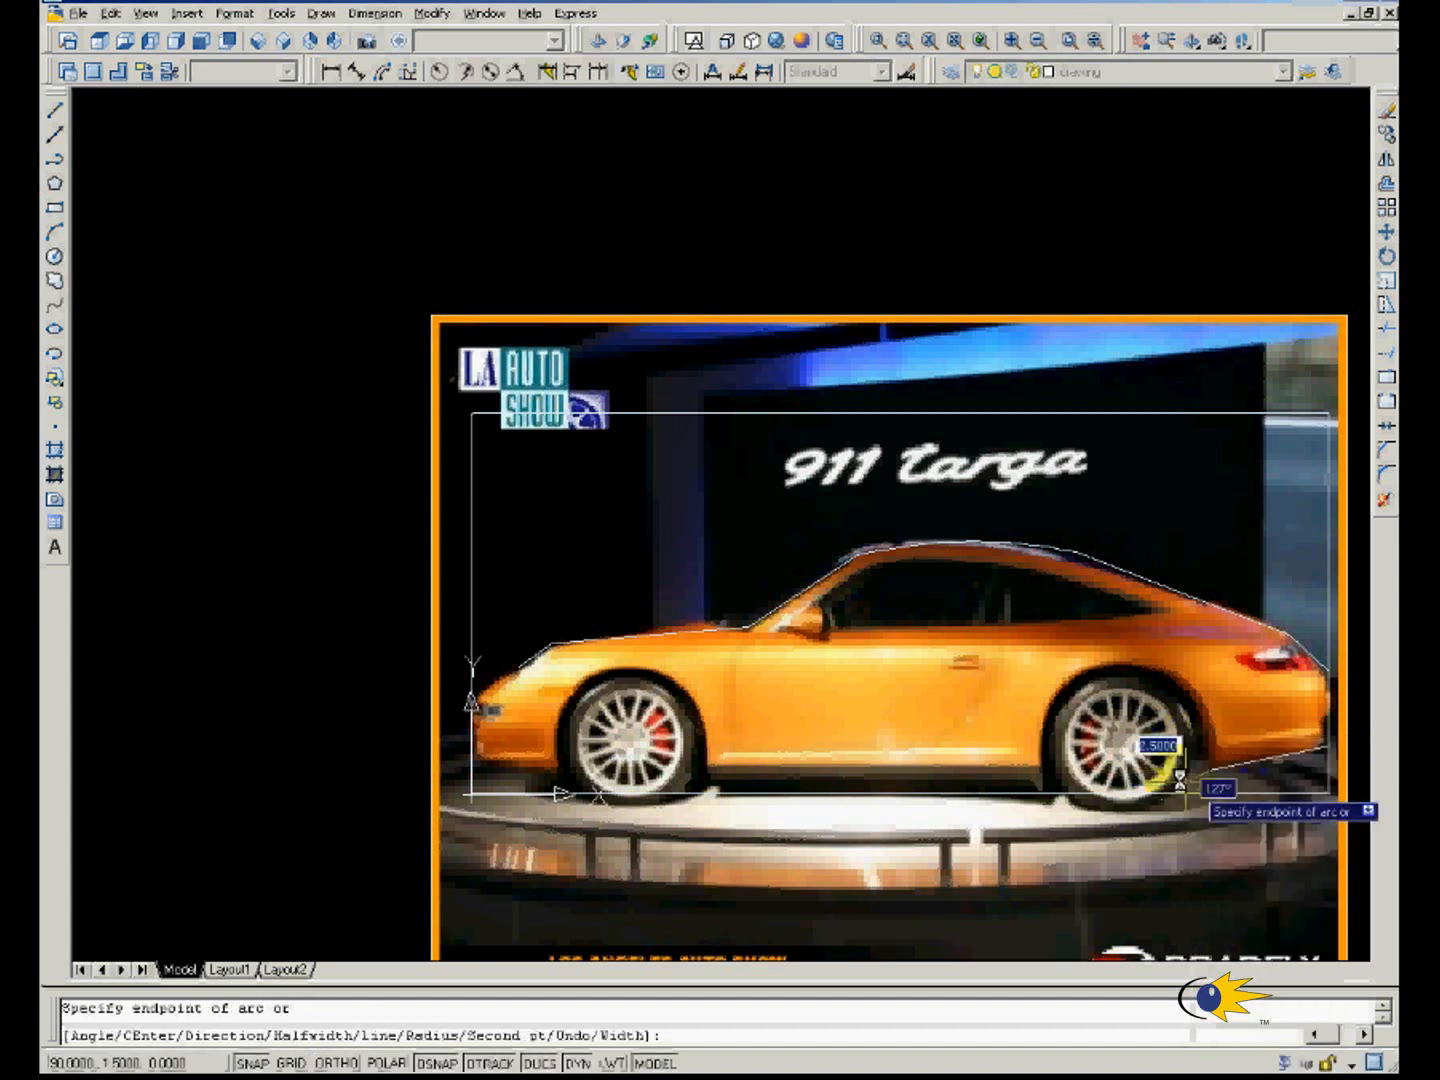
pyautogui.click(1039, 783)
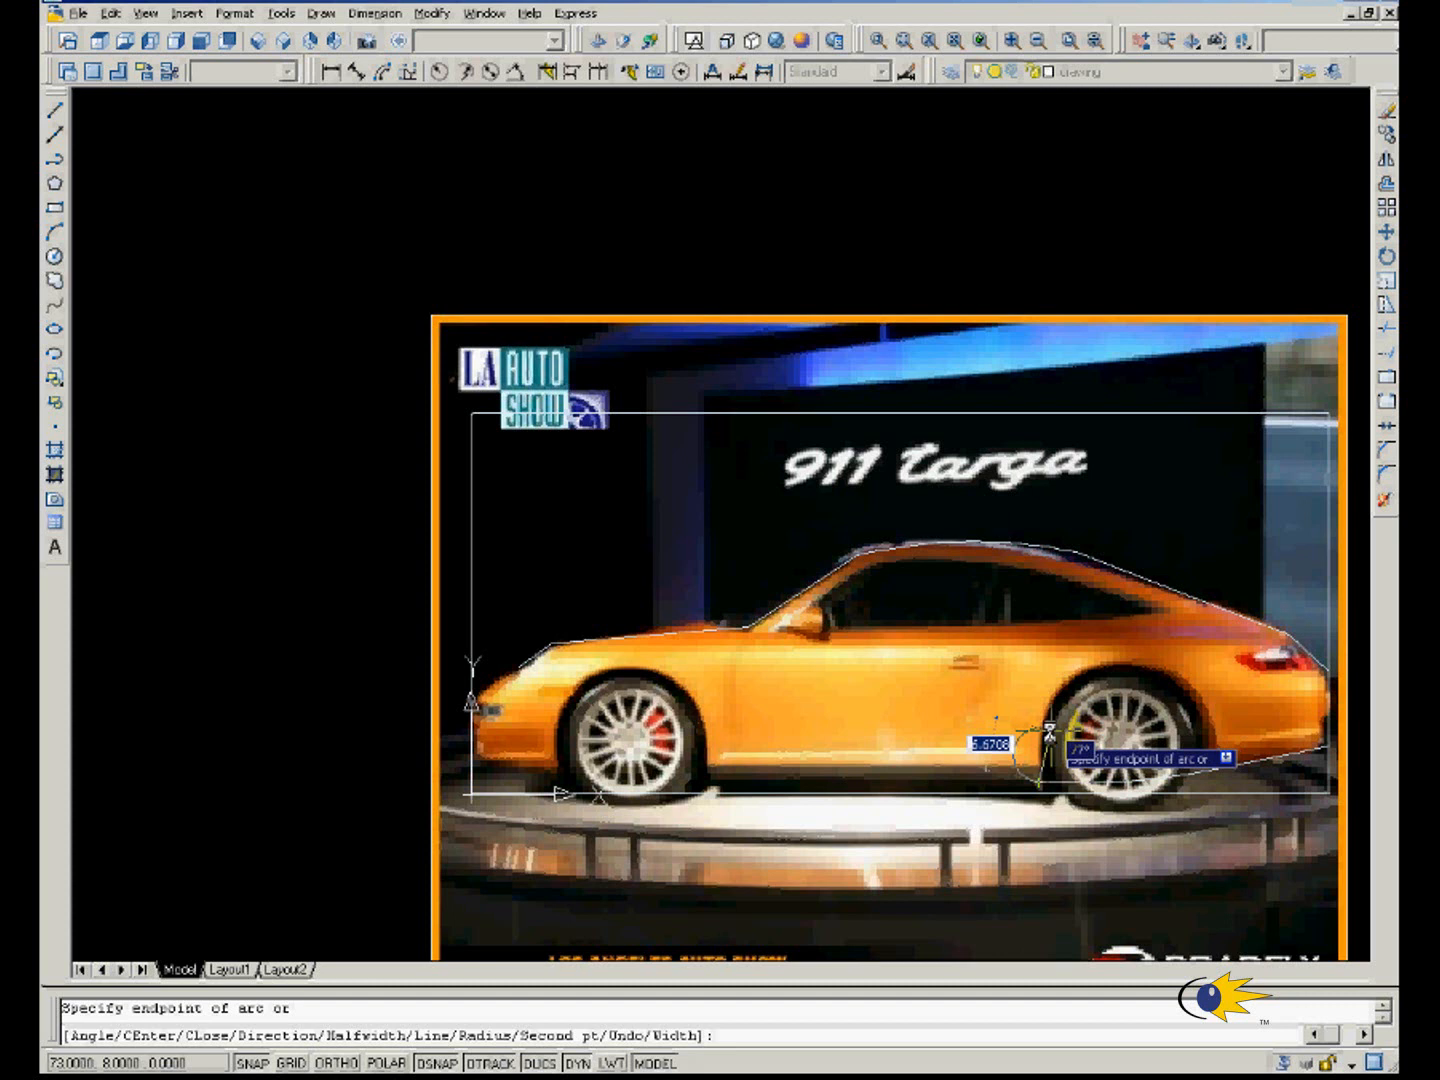
pyautogui.press('Escape')
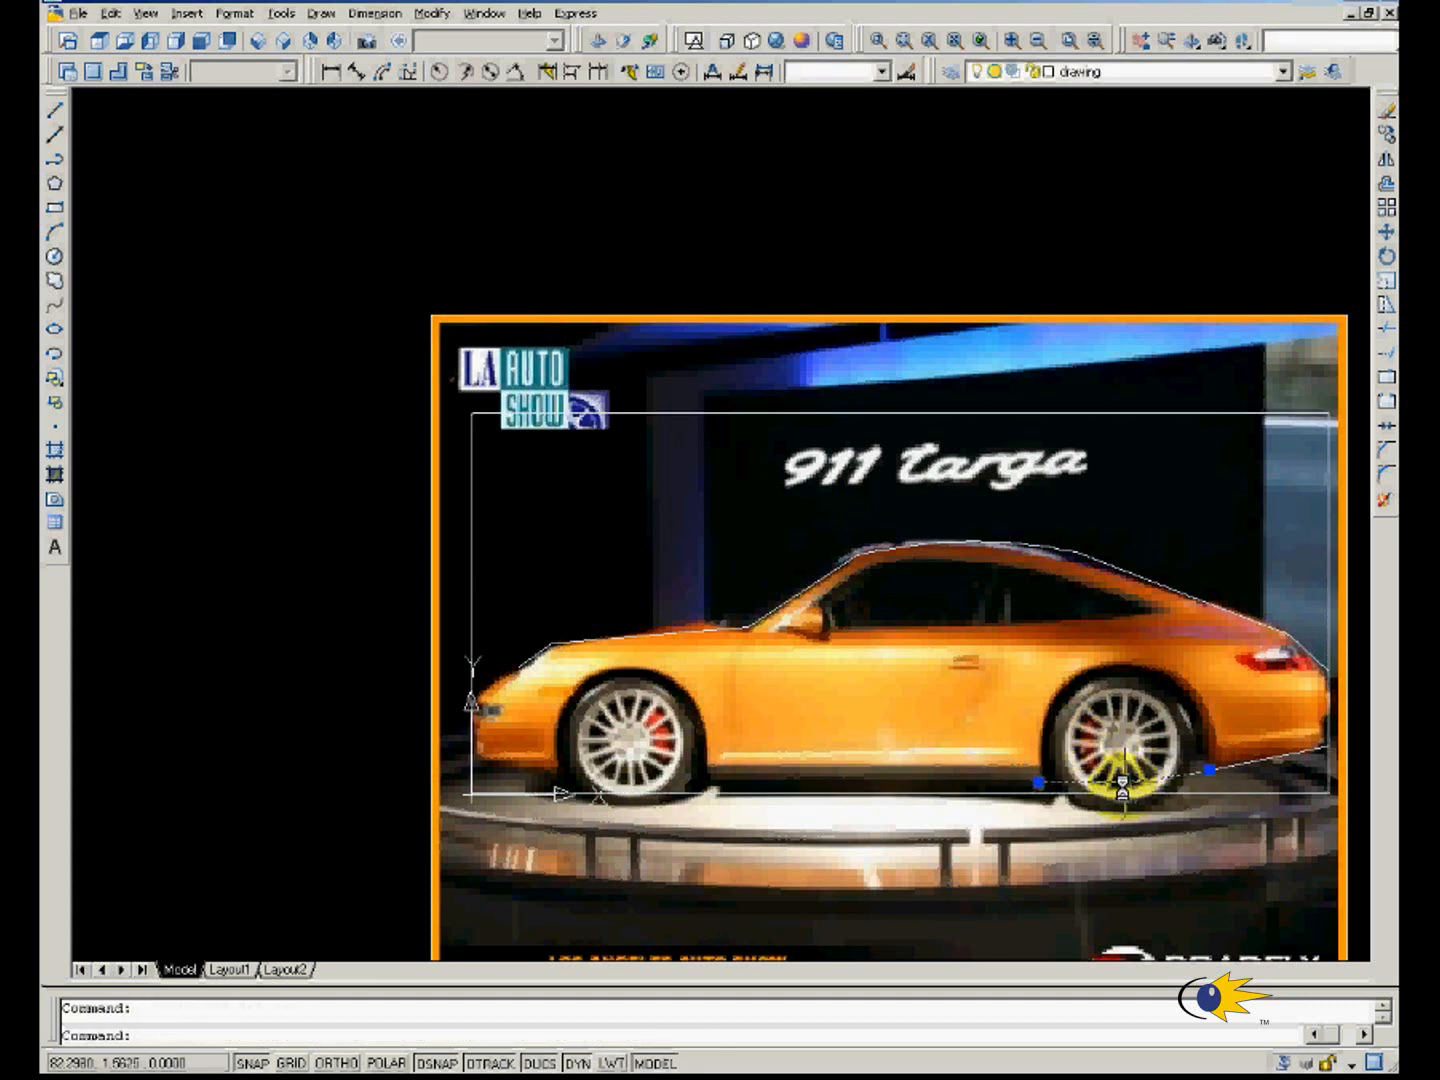
# Stretch the new arc's midpoint up to the top of the rear wheel arch.
pyautogui.click(1126, 782)
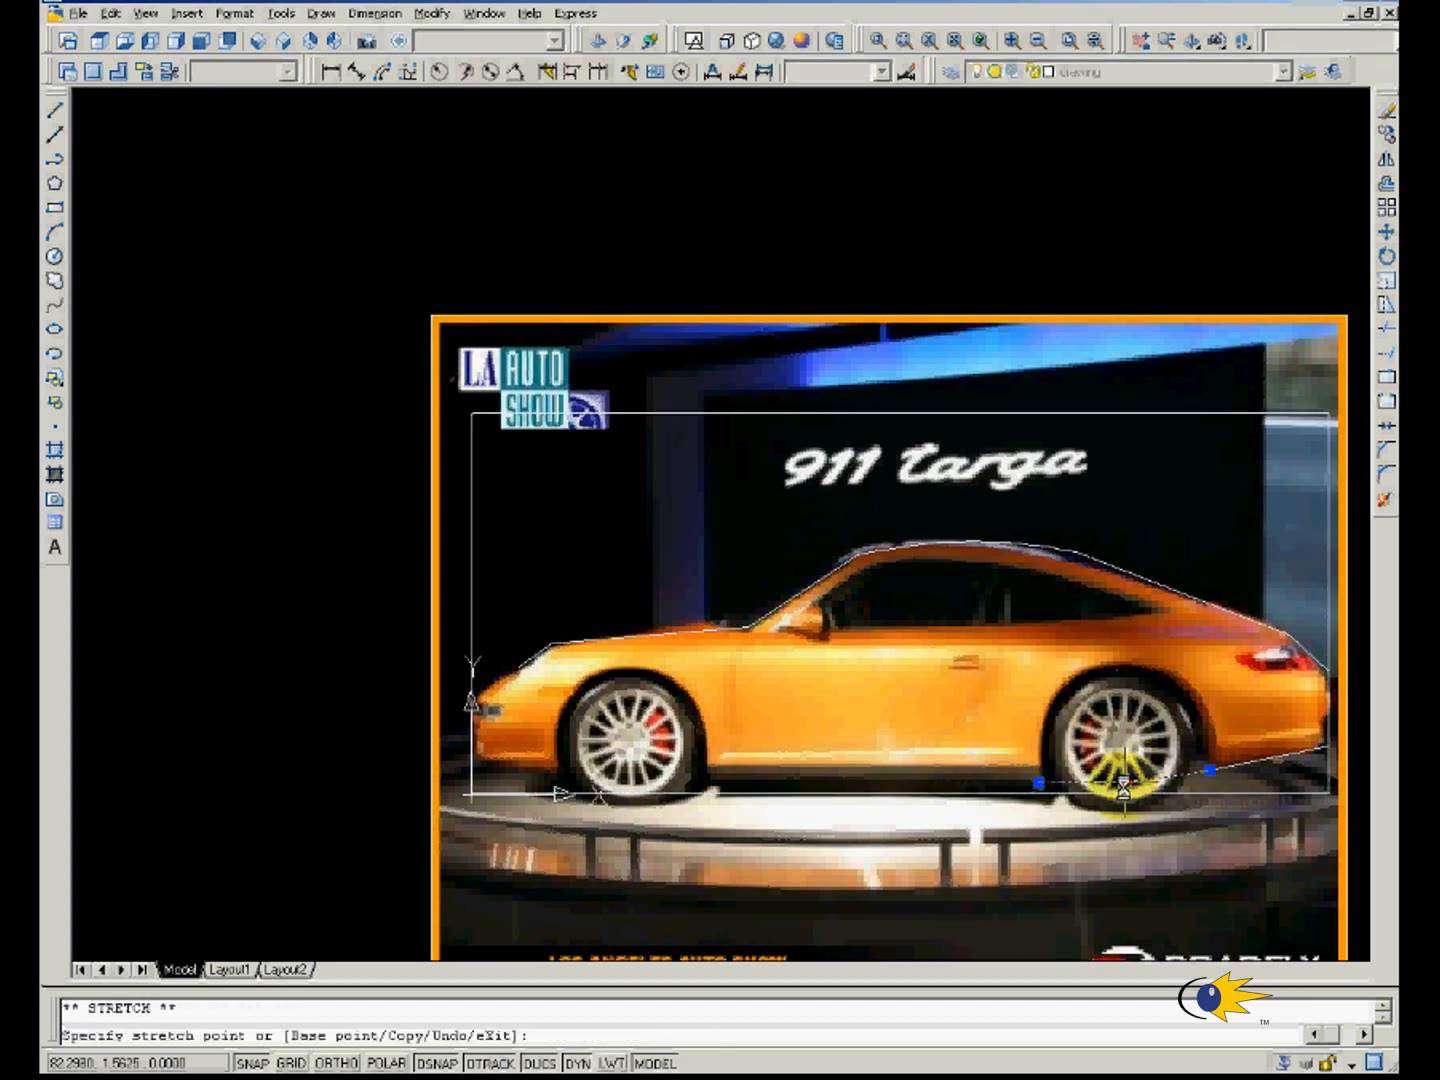
pyautogui.click(1116, 668)
pyautogui.press('Return')
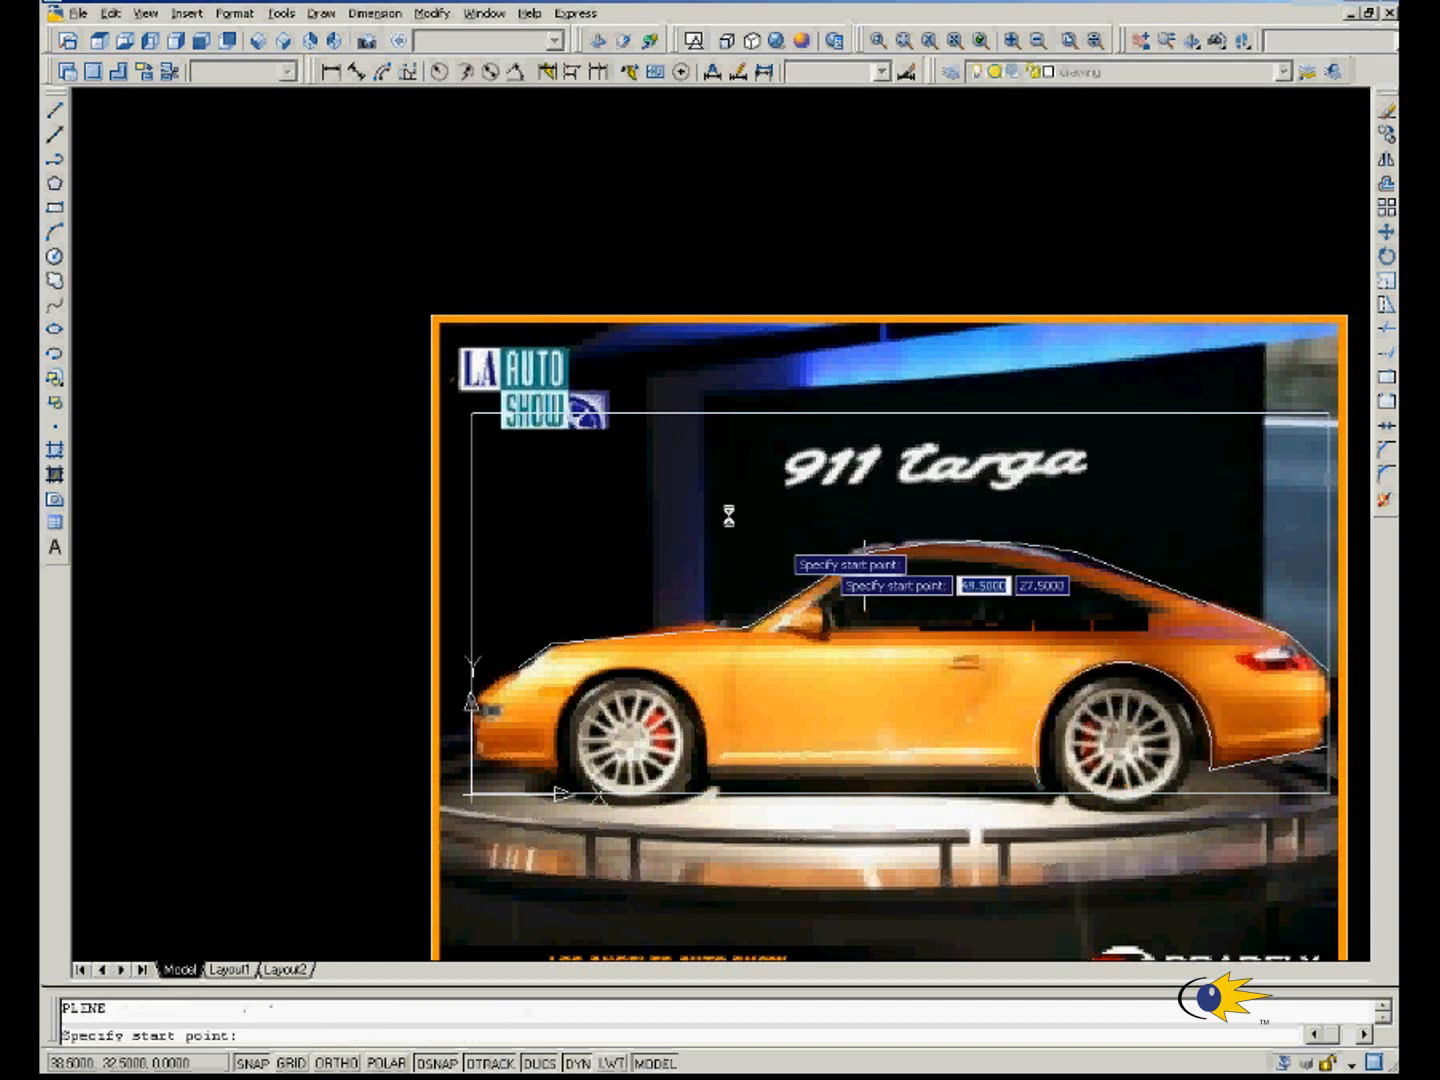
# Draw a sill line about 42 units long from the rear wheel arch's front base to the back of the front wheel arch.
pyautogui.click(55, 110)
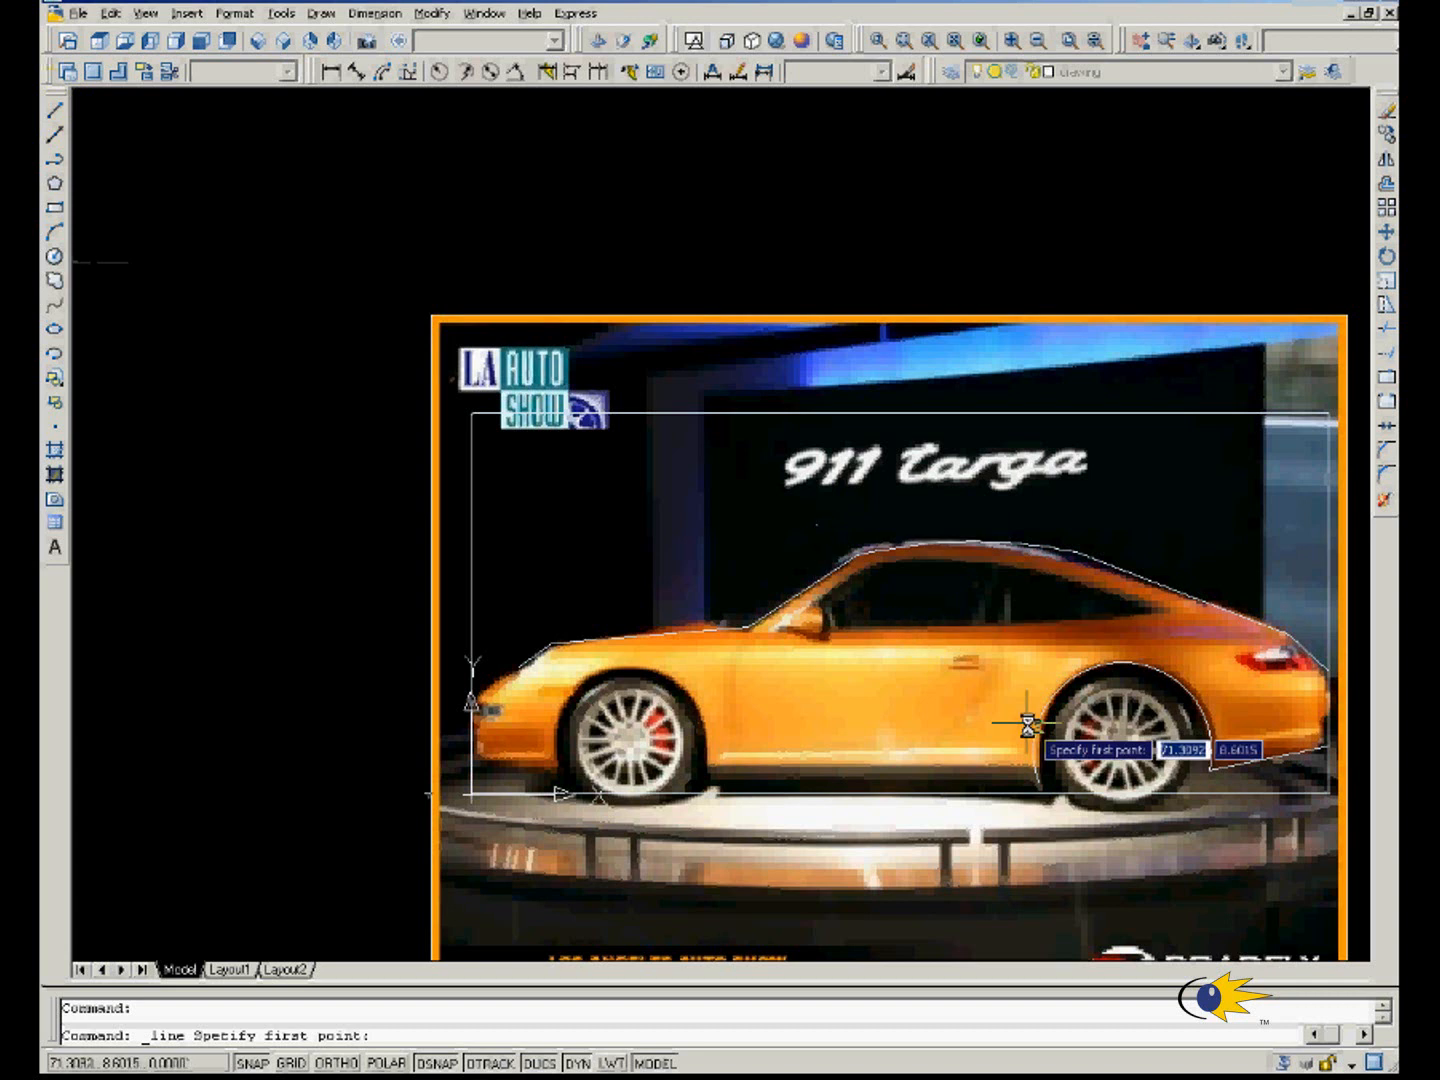
pyautogui.click(1038, 785)
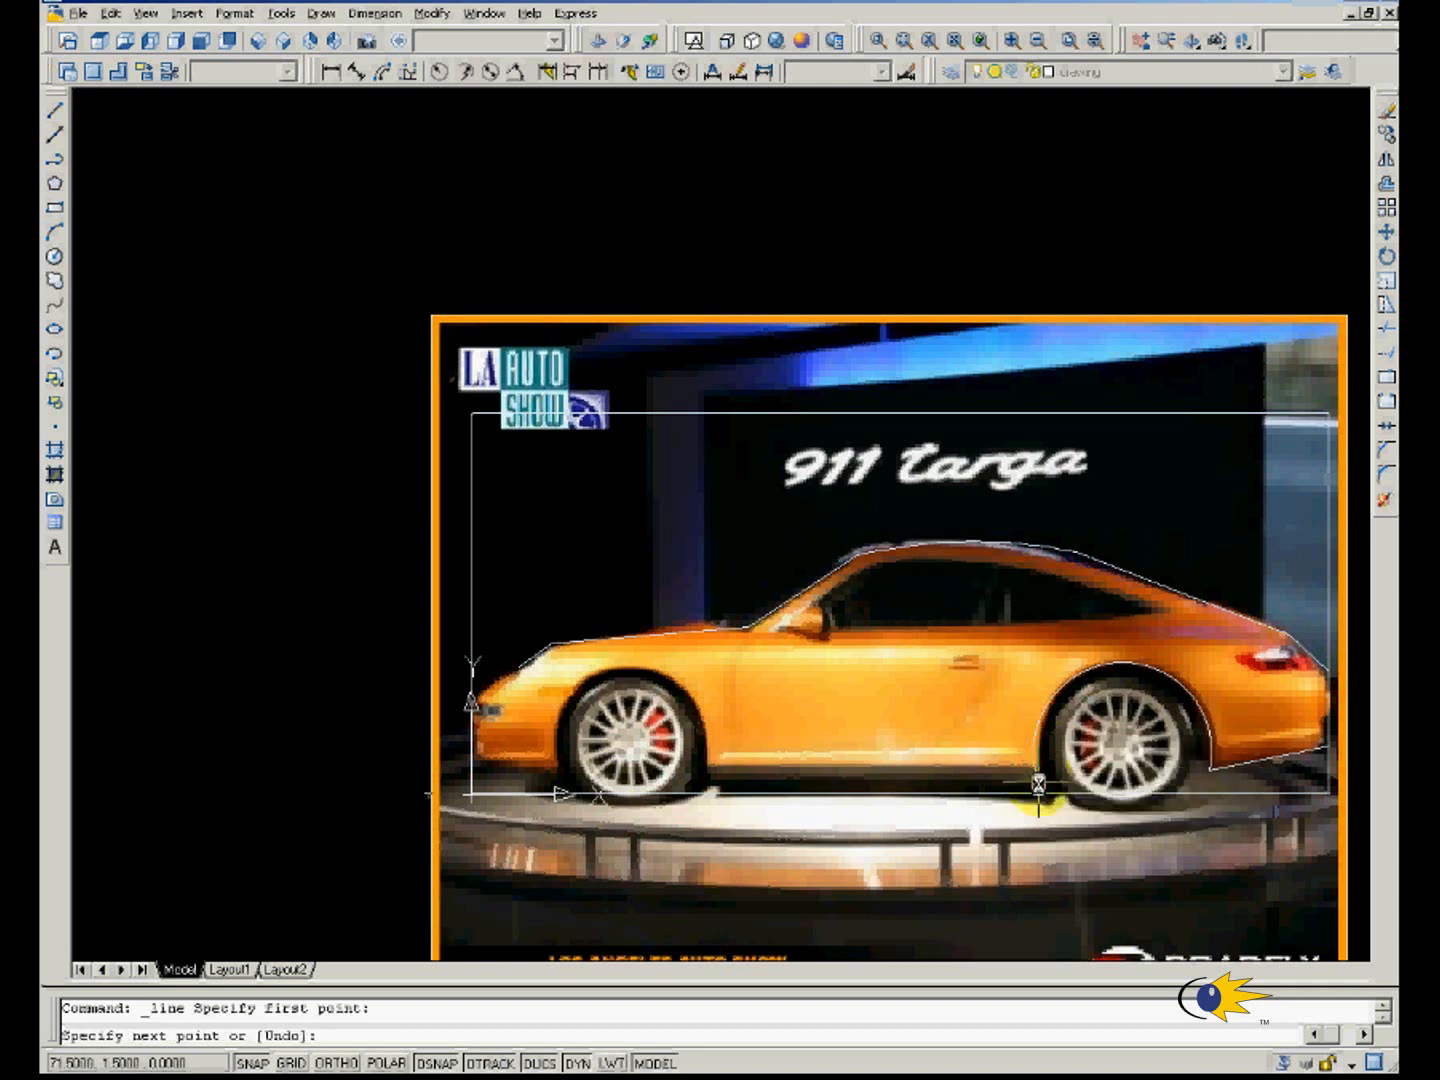
pyautogui.click(705, 780)
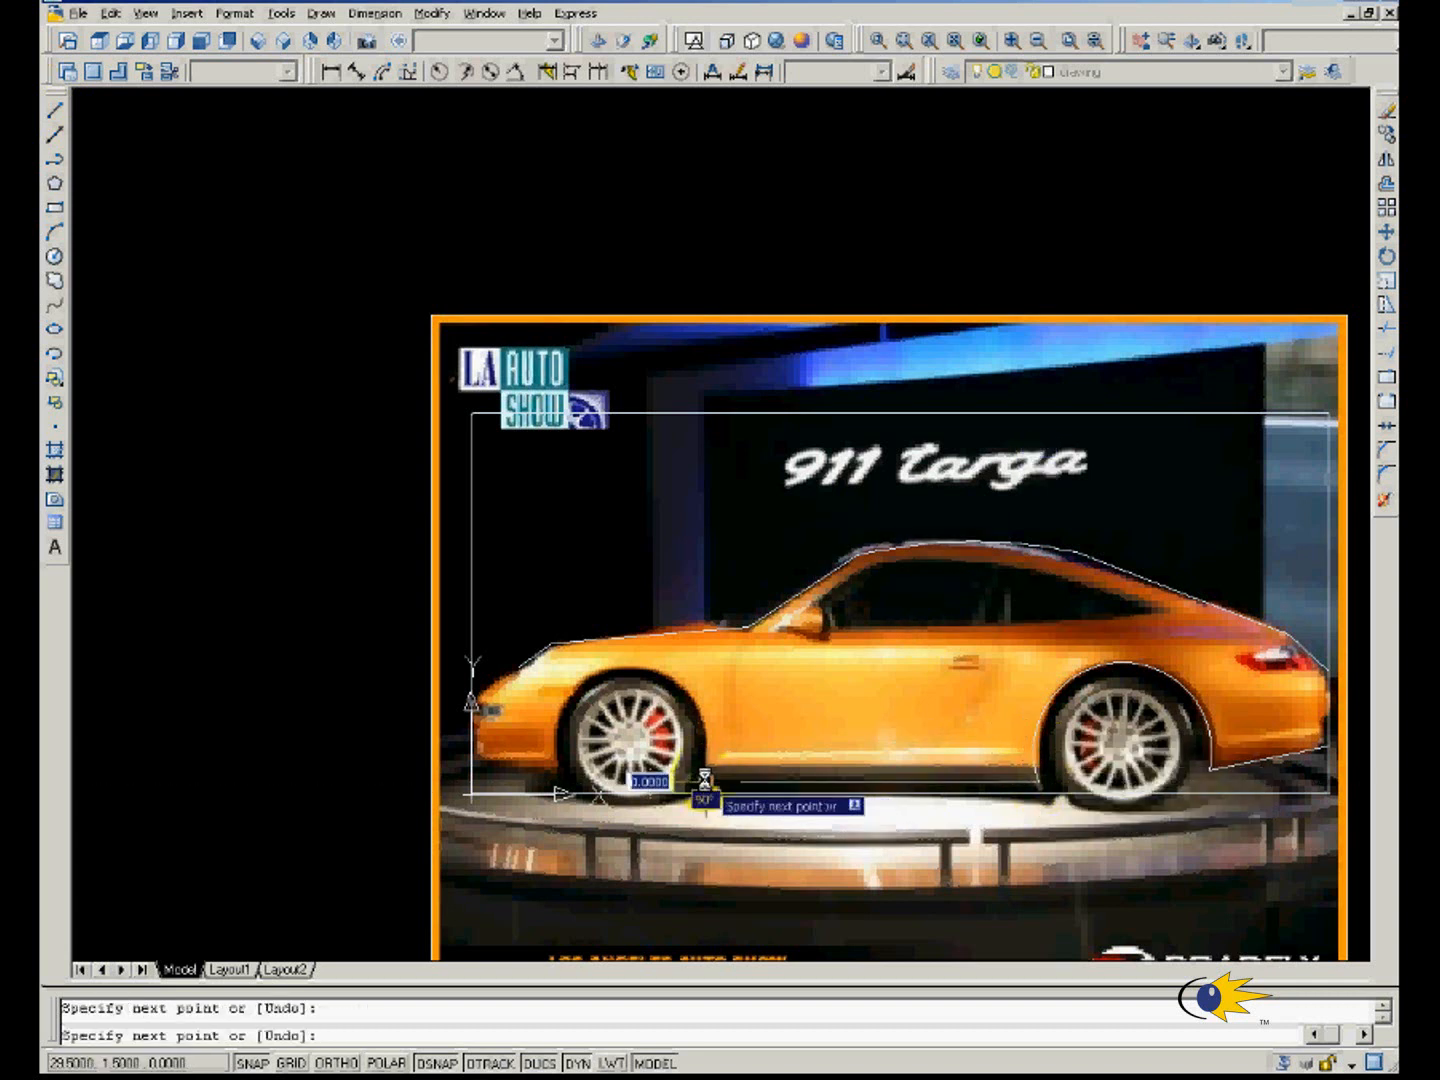
pyautogui.press('Return')
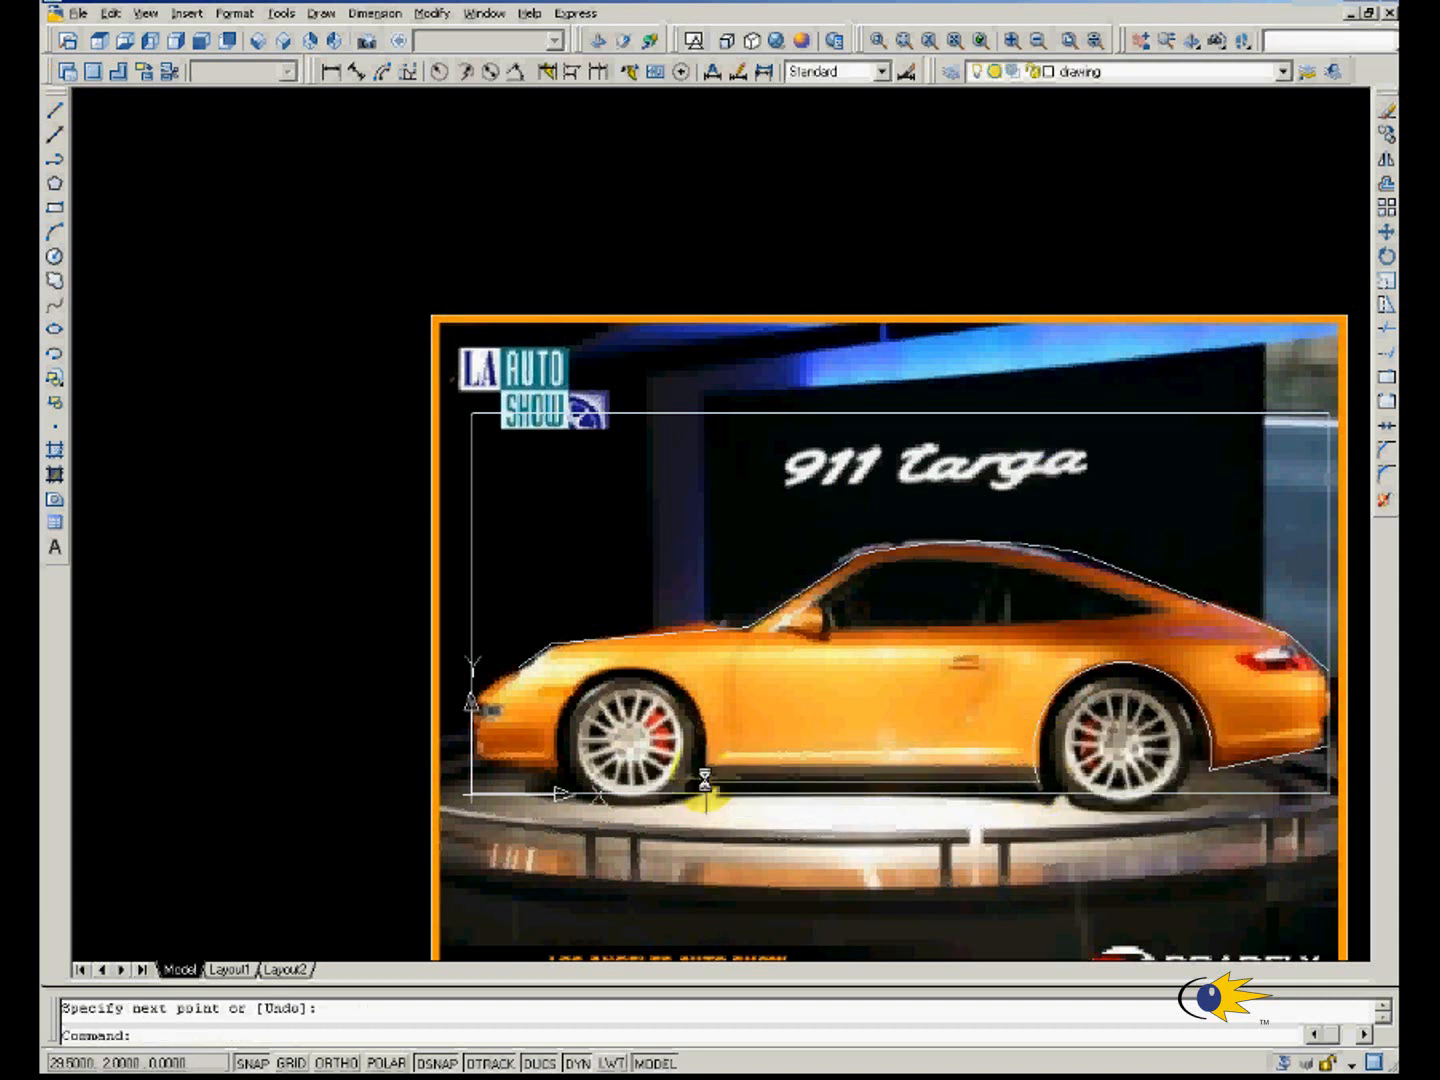
# Draw a polyline arc from the front end of the sill line to the front base of the front wheel arch.
pyautogui.click(62, 160)
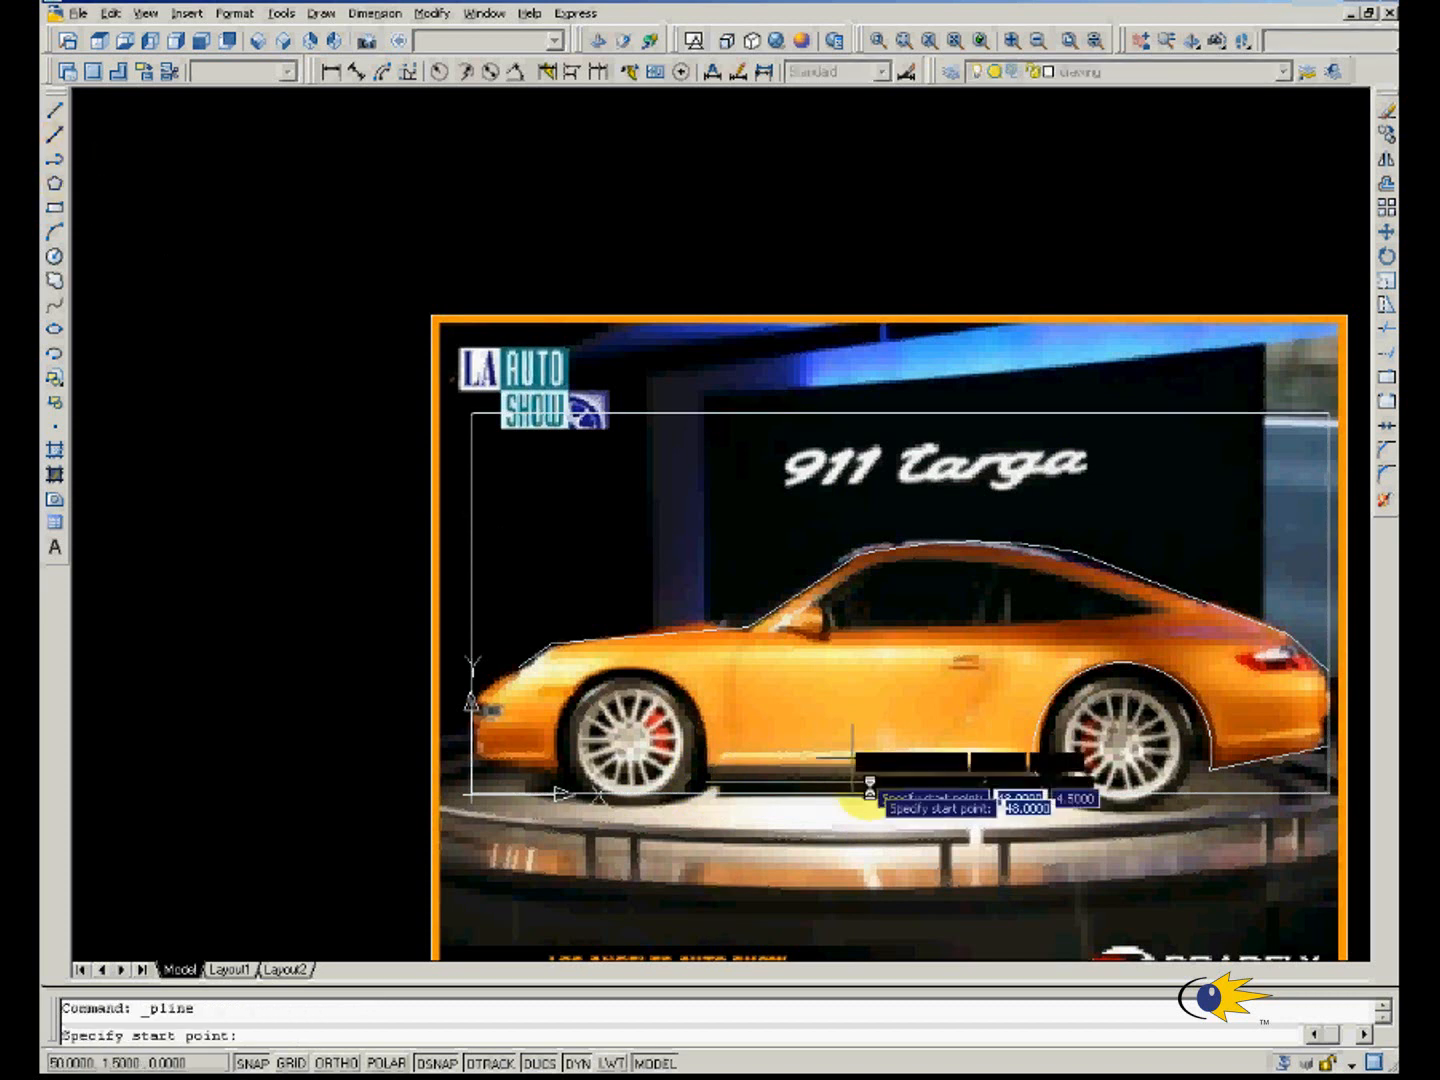
pyautogui.click(706, 780)
pyautogui.rightClick(708, 785)
pyautogui.click(740, 868)
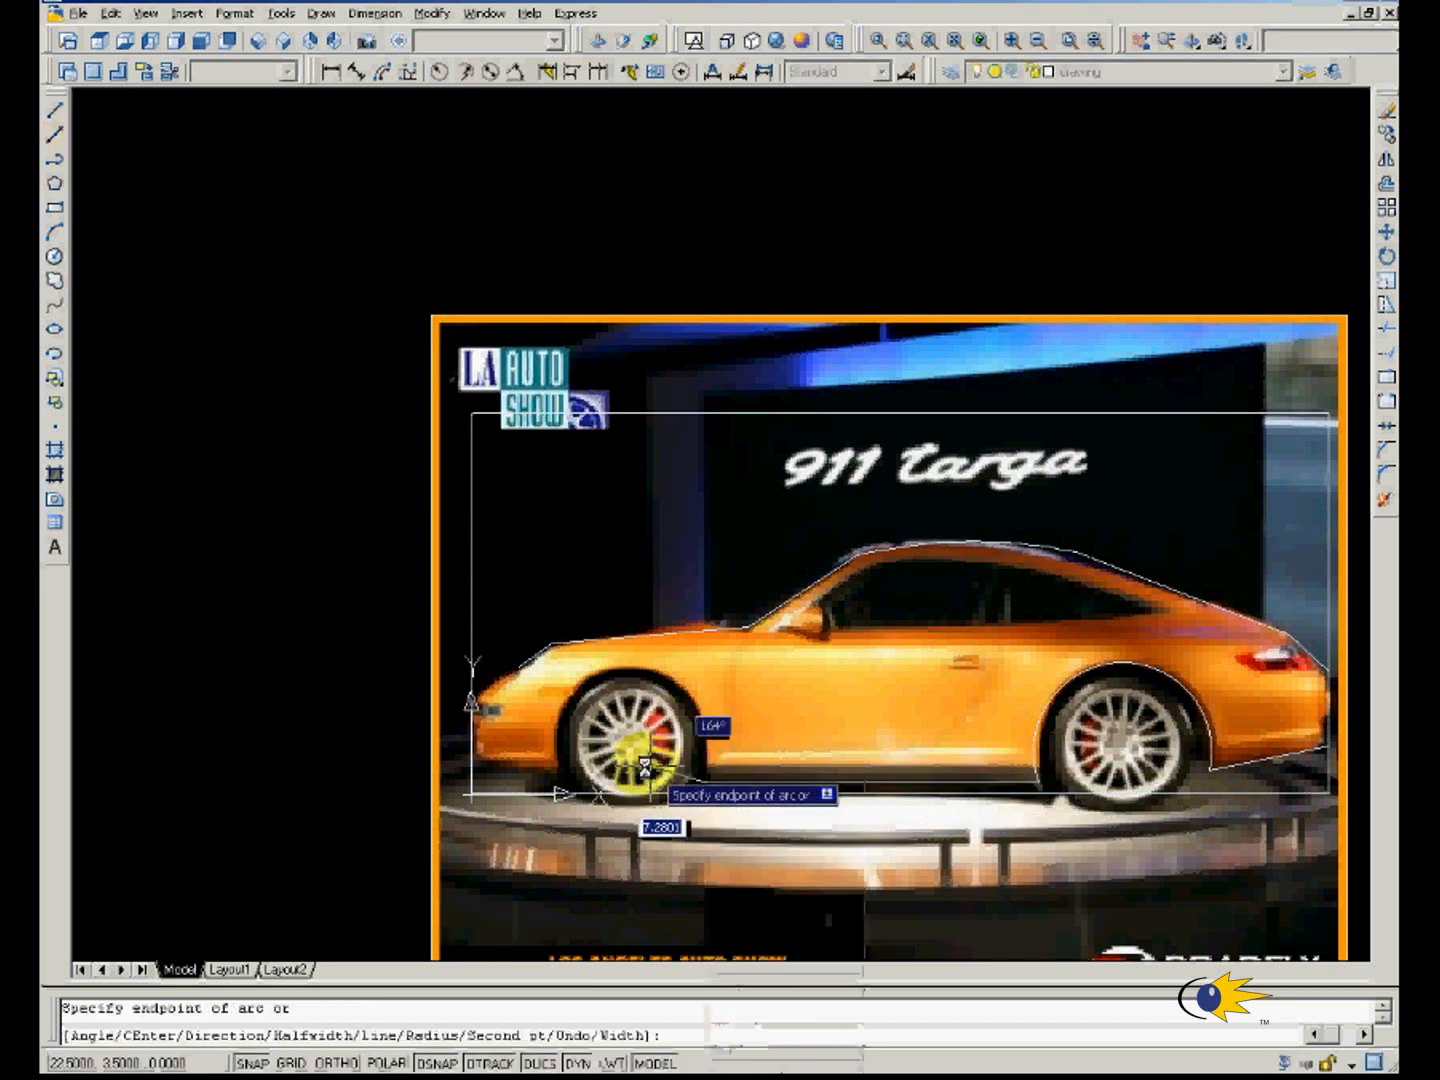
pyautogui.click(559, 778)
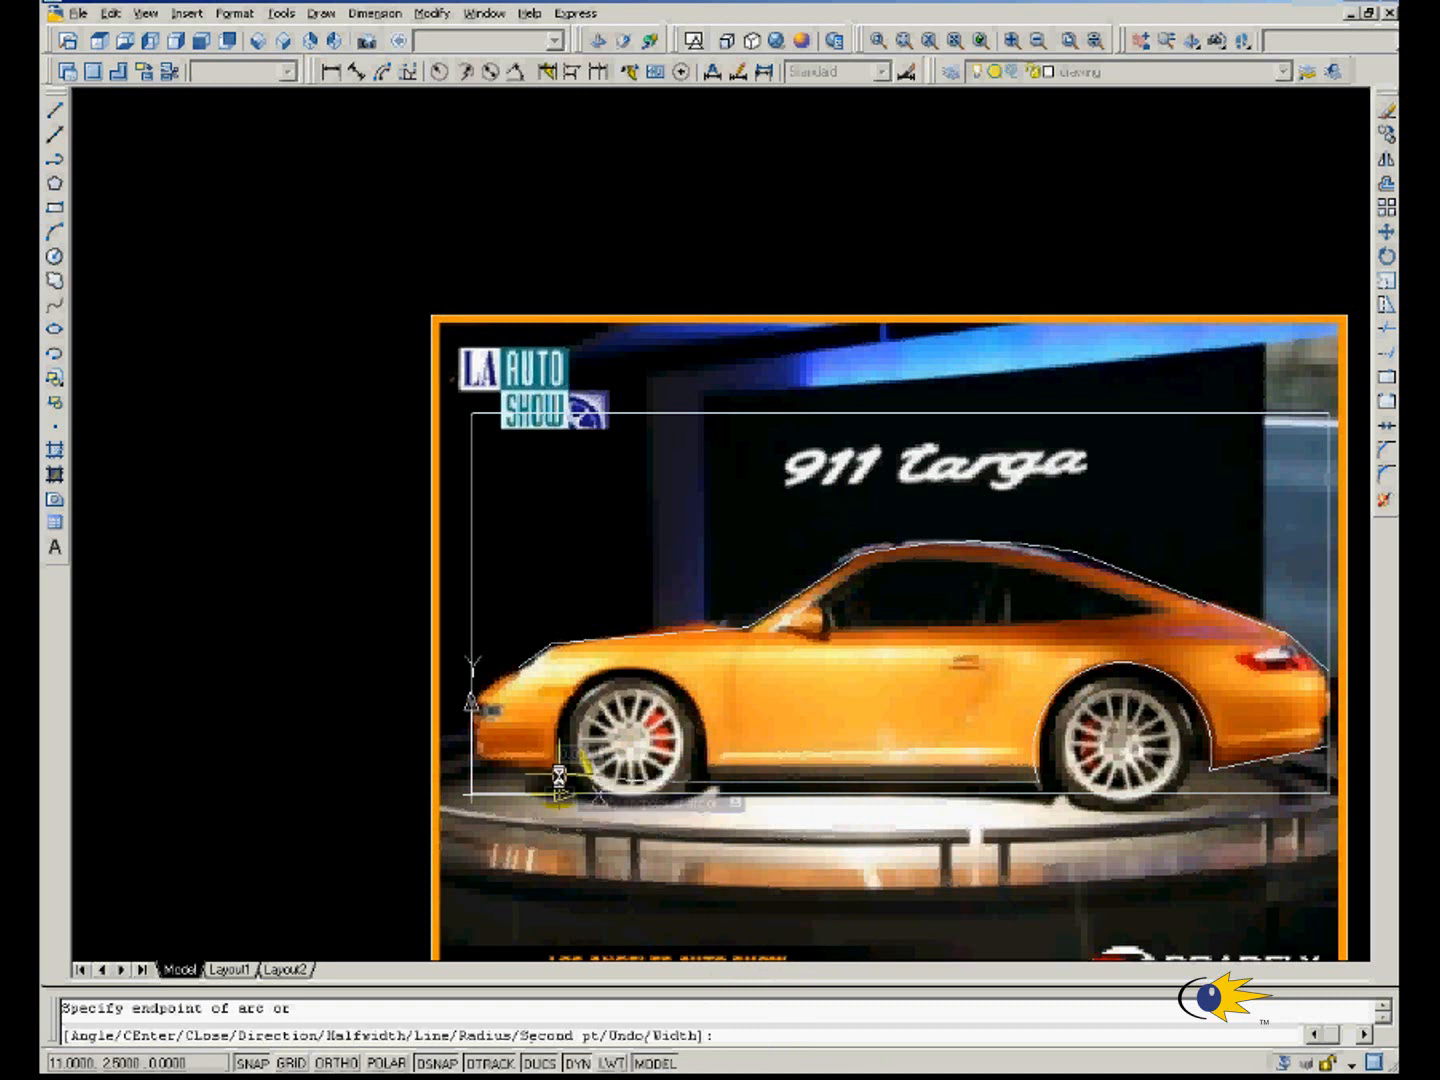
pyautogui.press('Return')
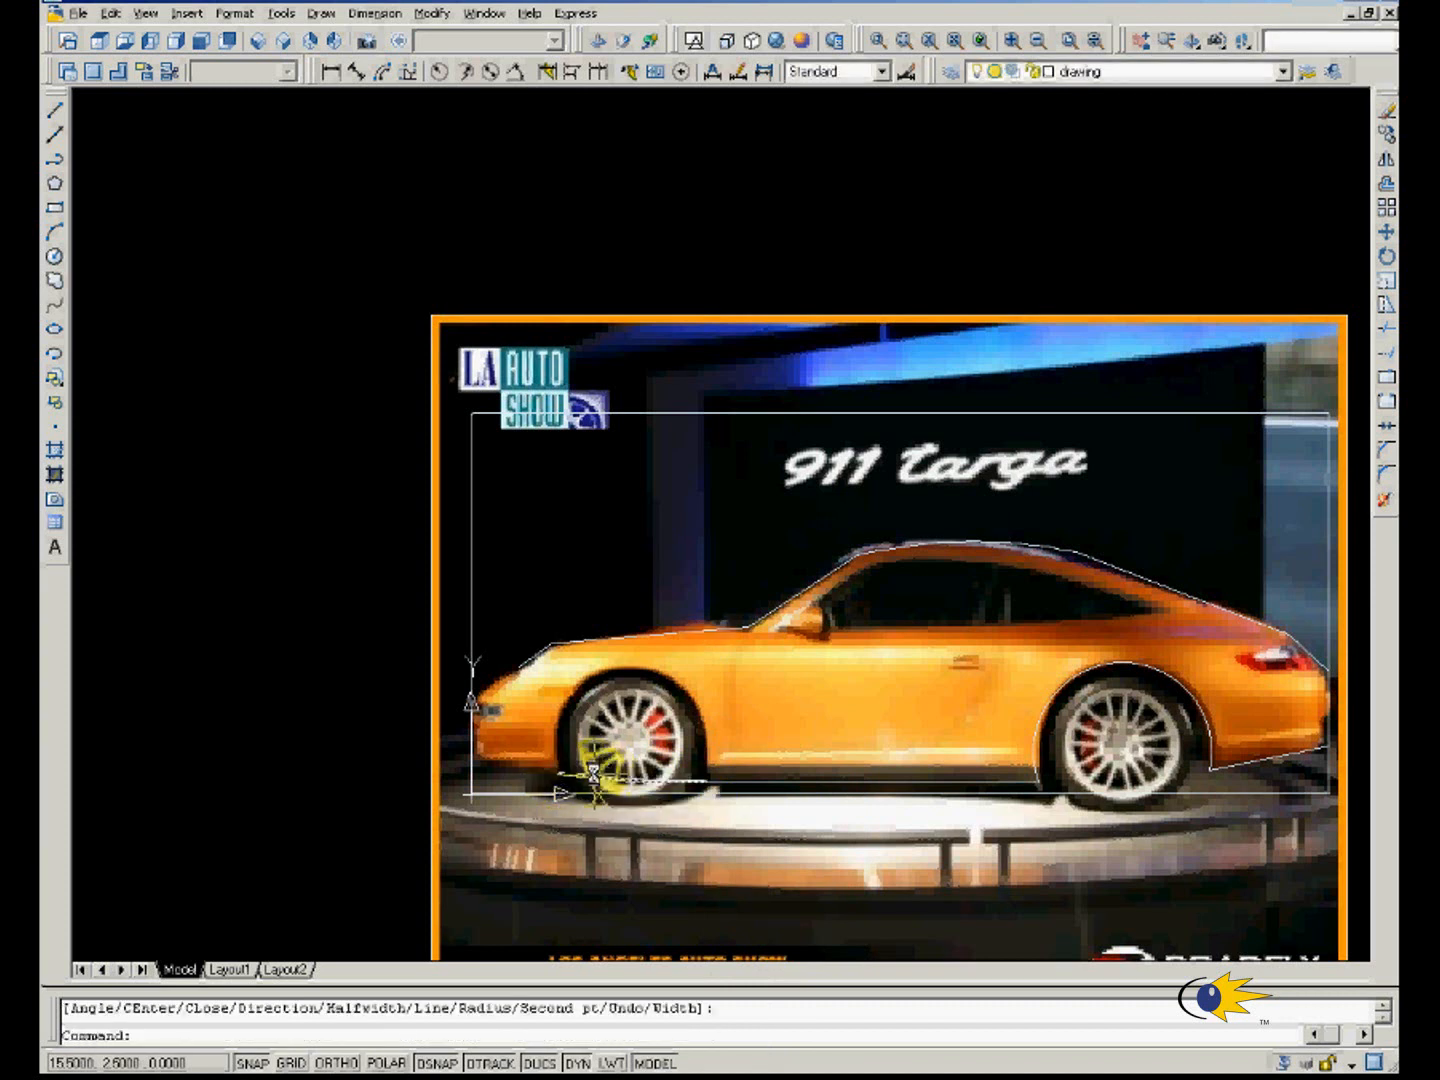
pyautogui.press('Return')
pyautogui.click(634, 784)
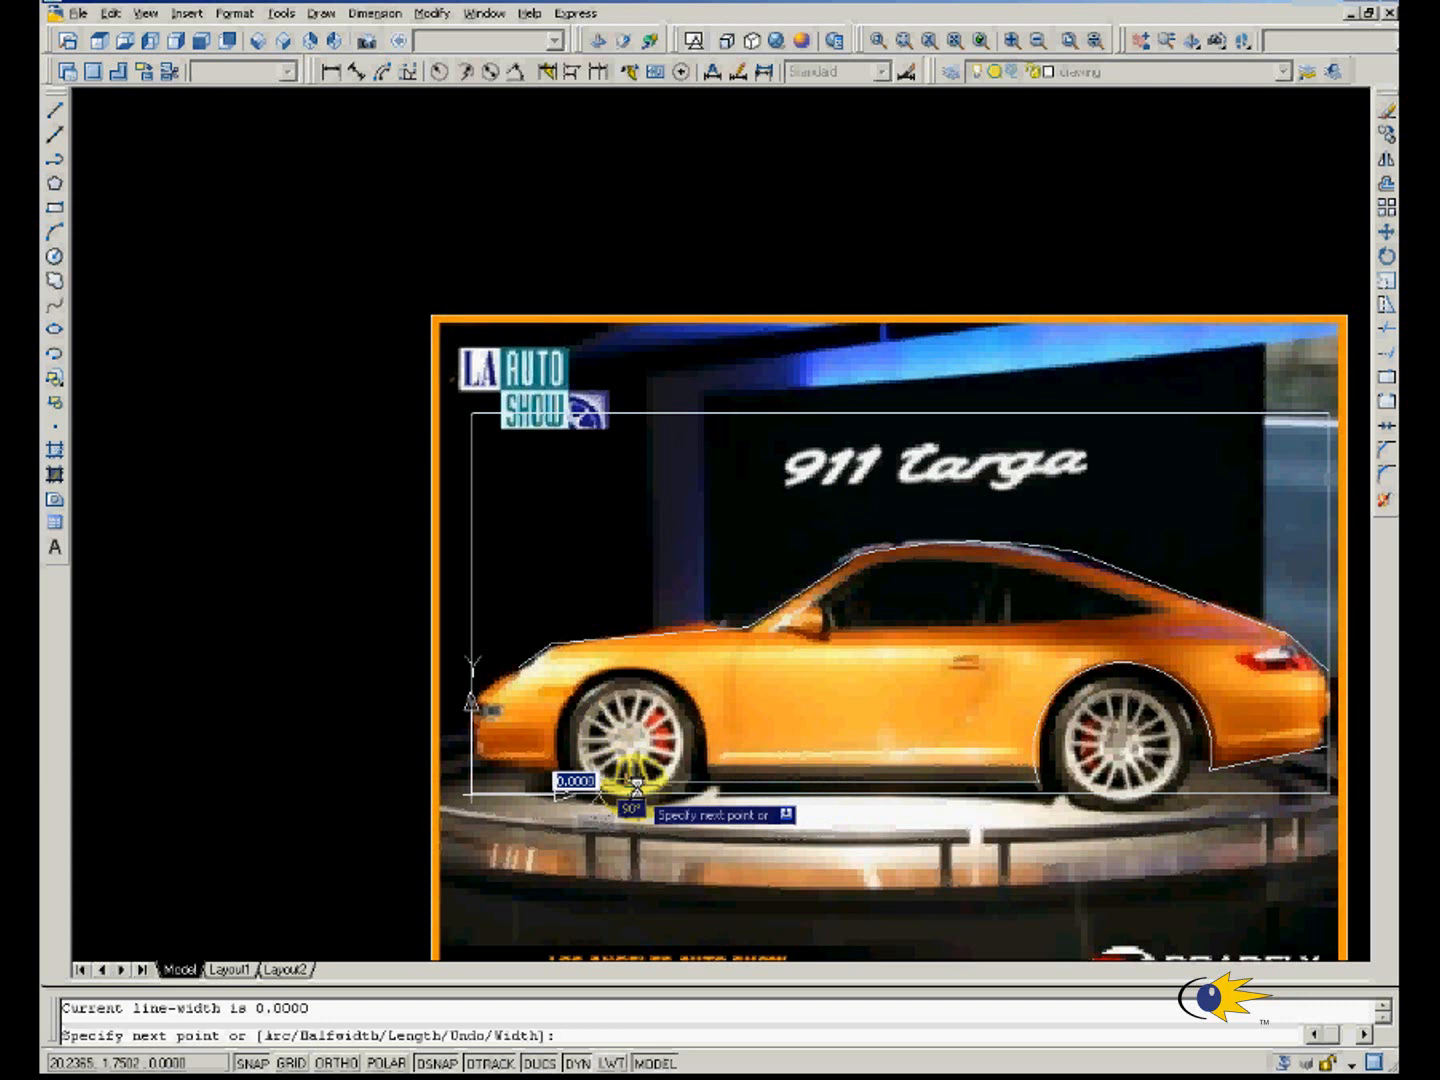
pyautogui.press('Escape')
# Stretch the front wheel arc's midpoint up to the top of the front wheel arch.
pyautogui.click(585, 779)
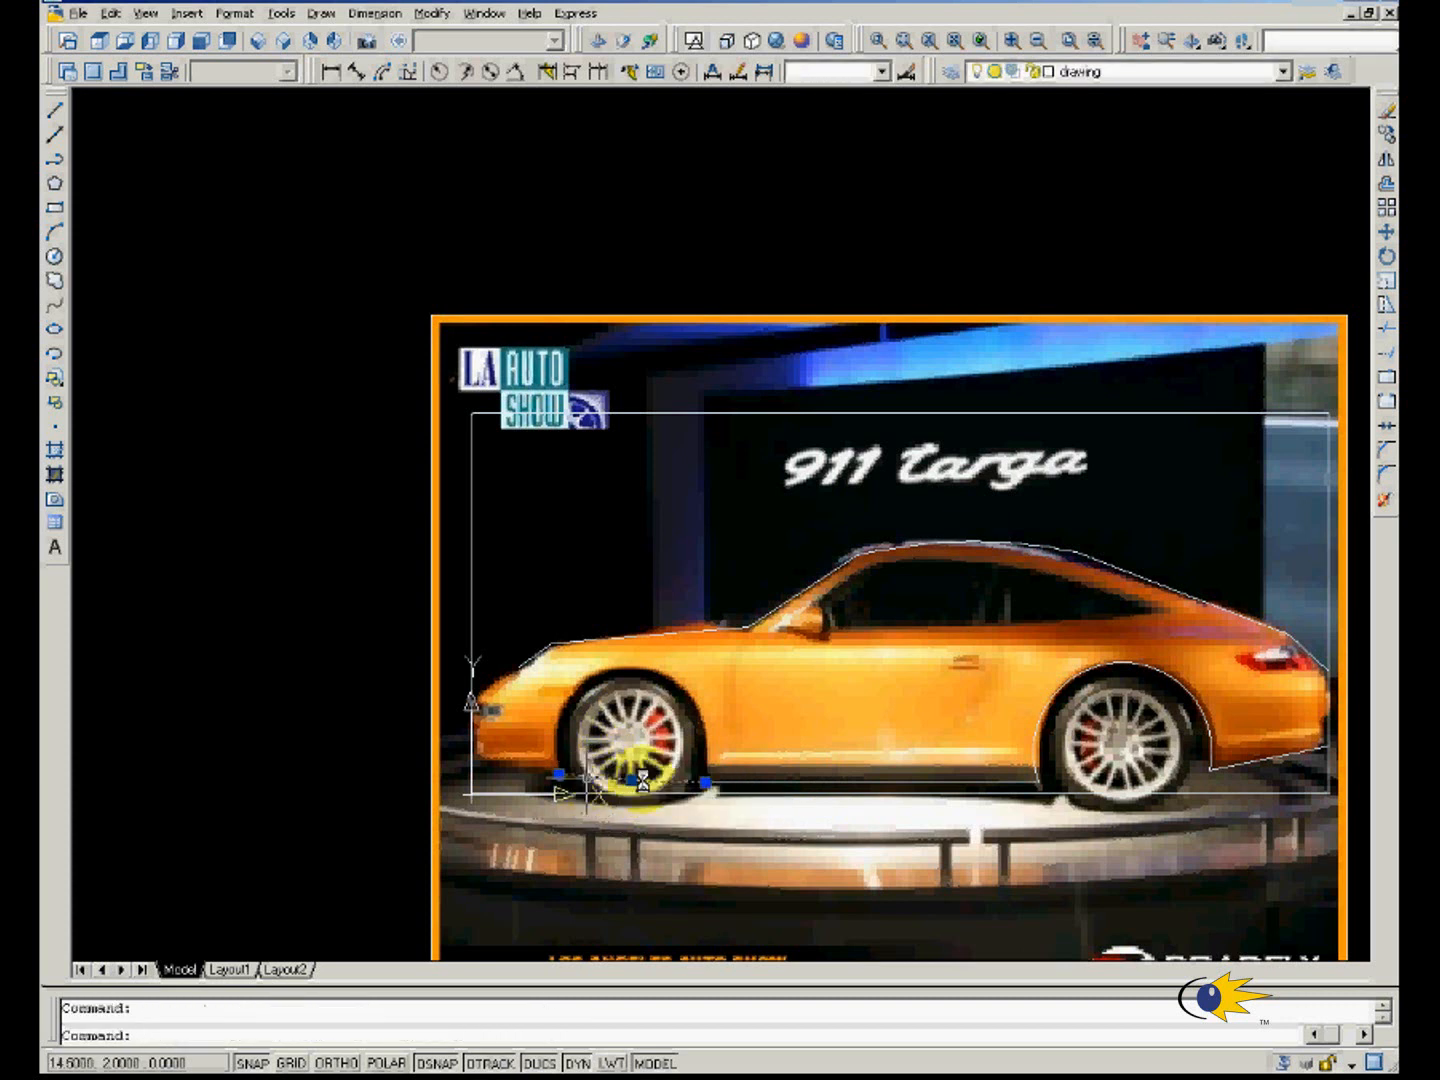
pyautogui.click(632, 779)
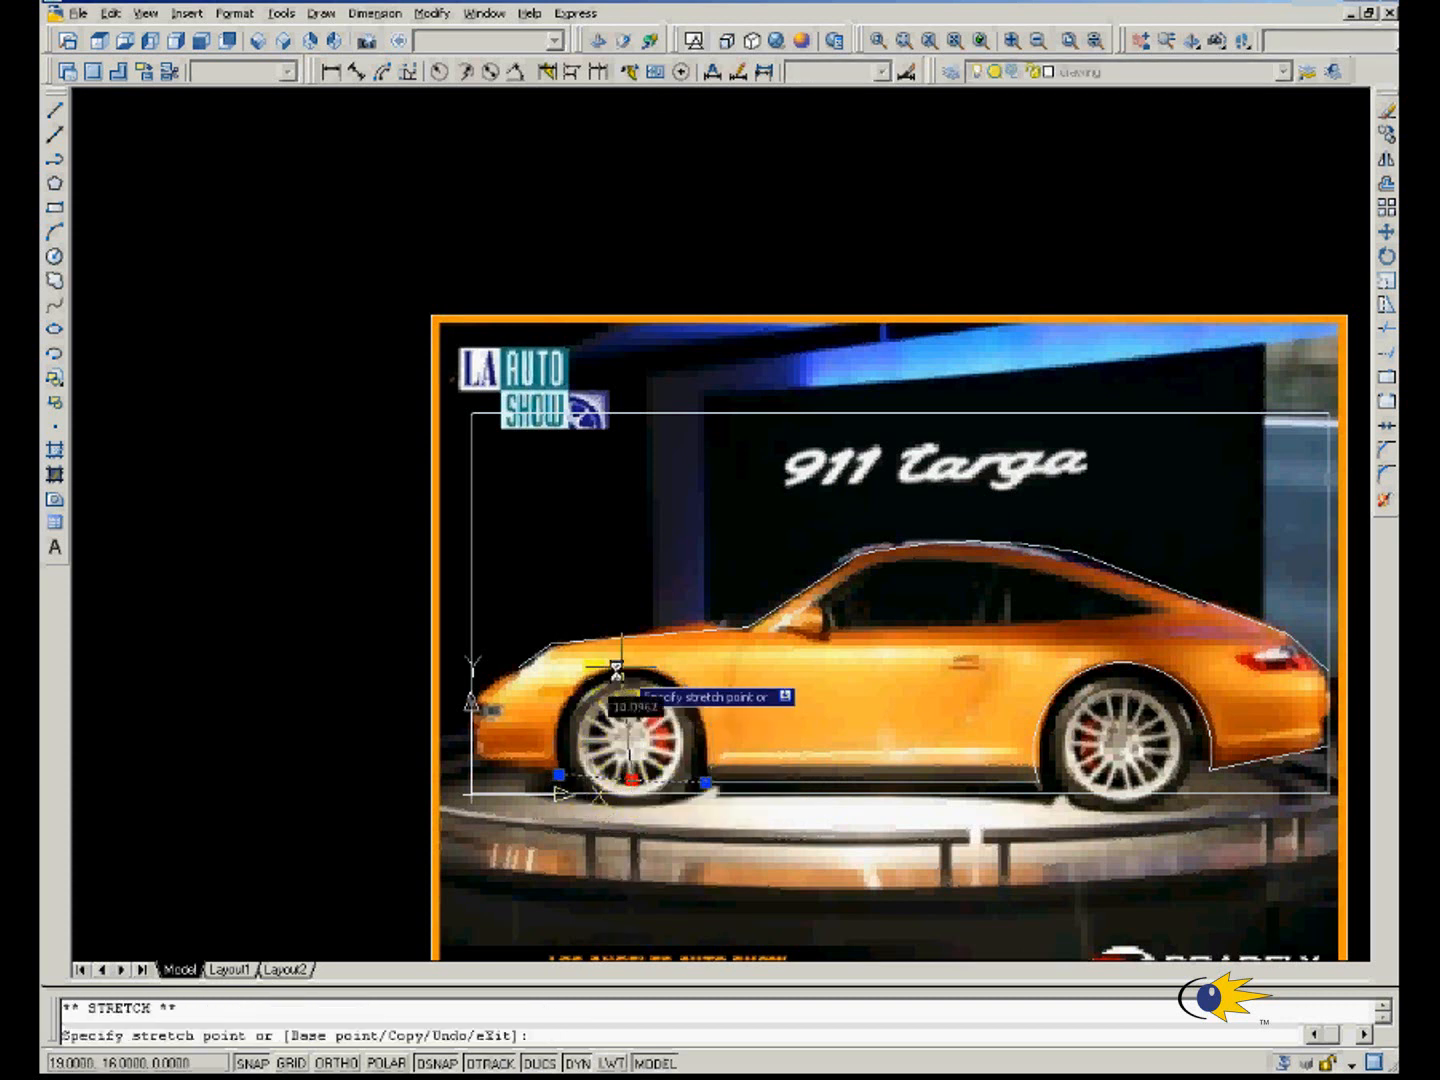
pyautogui.press('Escape')
pyautogui.press('Escape')
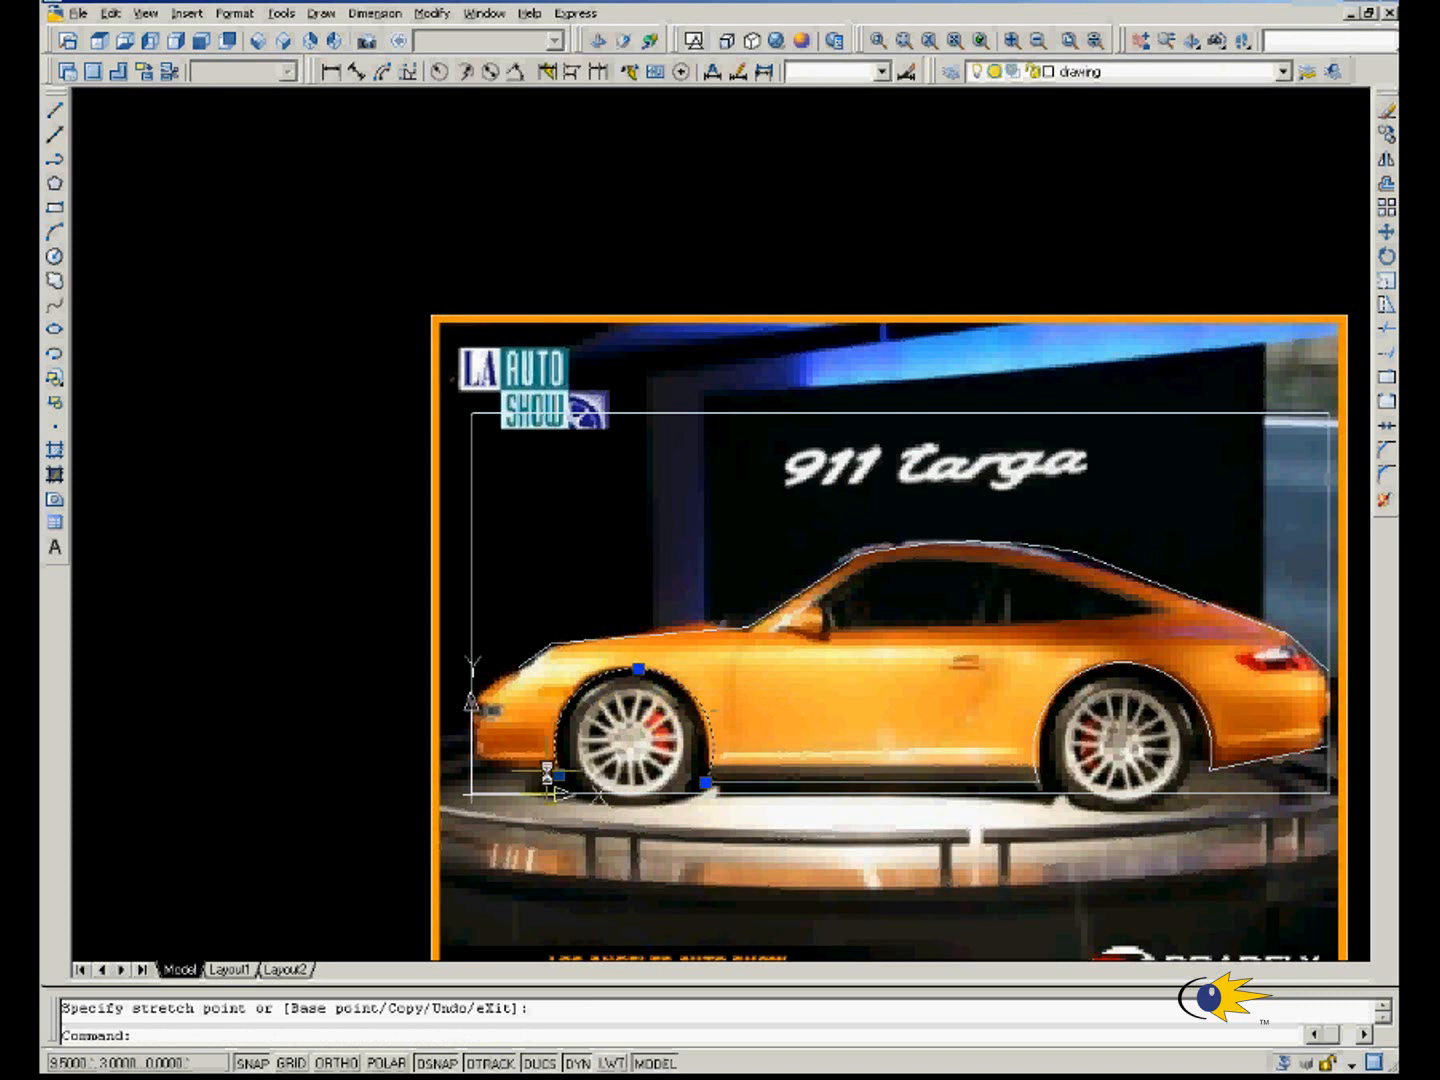
# Draw connected lines from the front base of the front wheel arch forward under the bumper, up the nose and back to the hood.
pyautogui.click(55, 112)
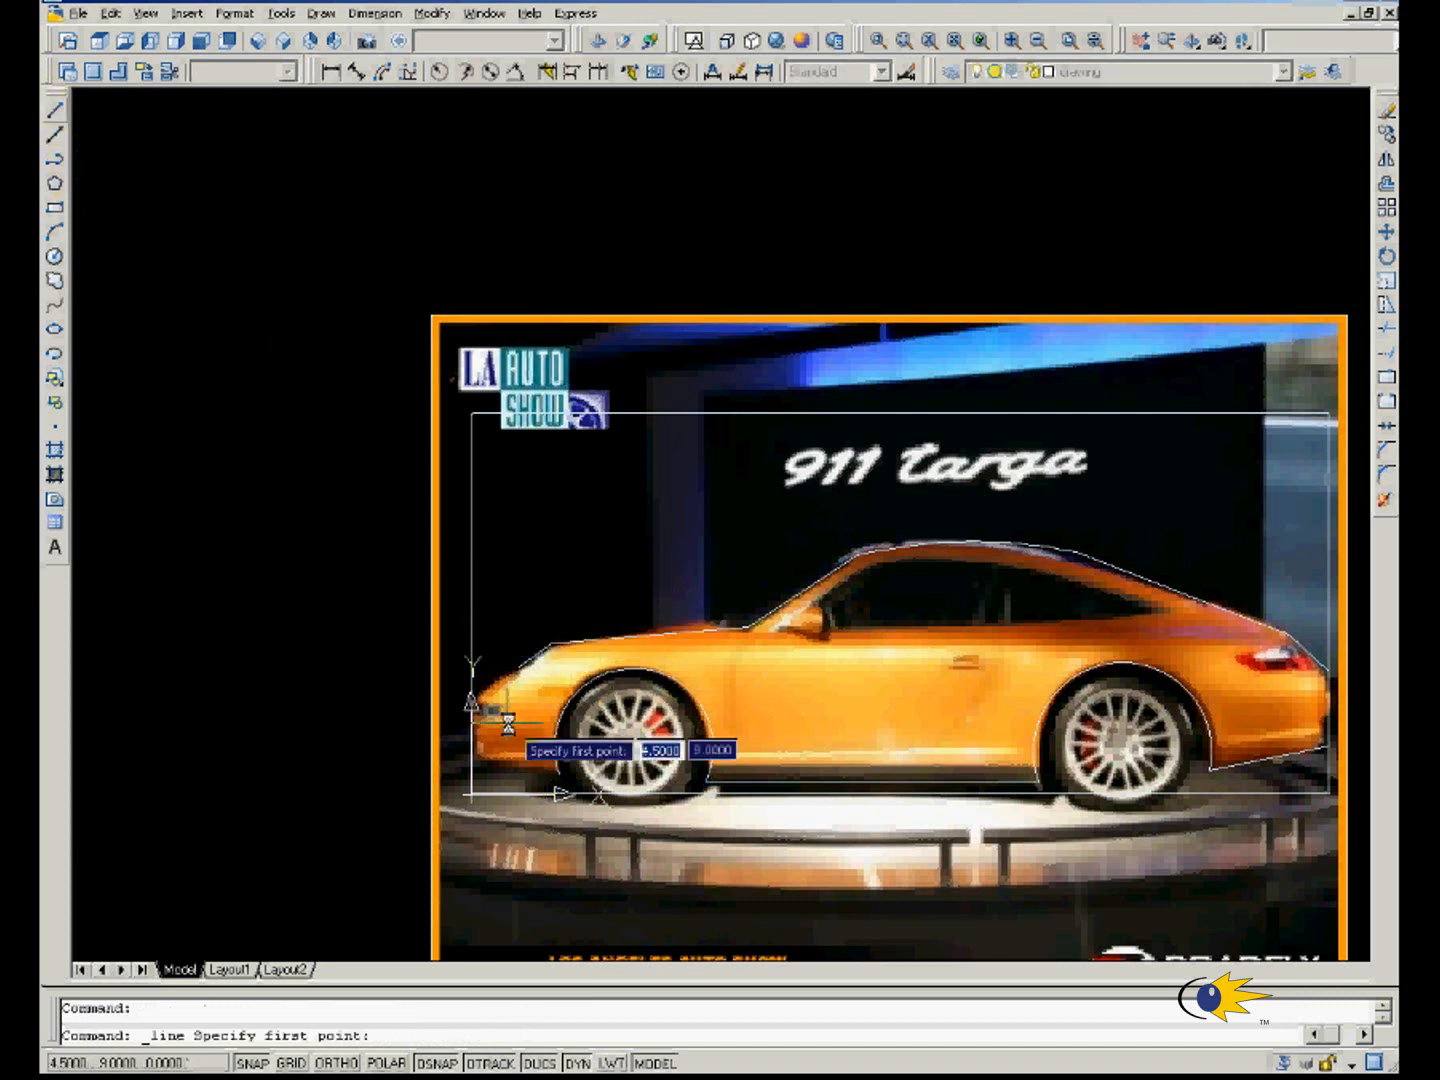
pyautogui.click(540, 778)
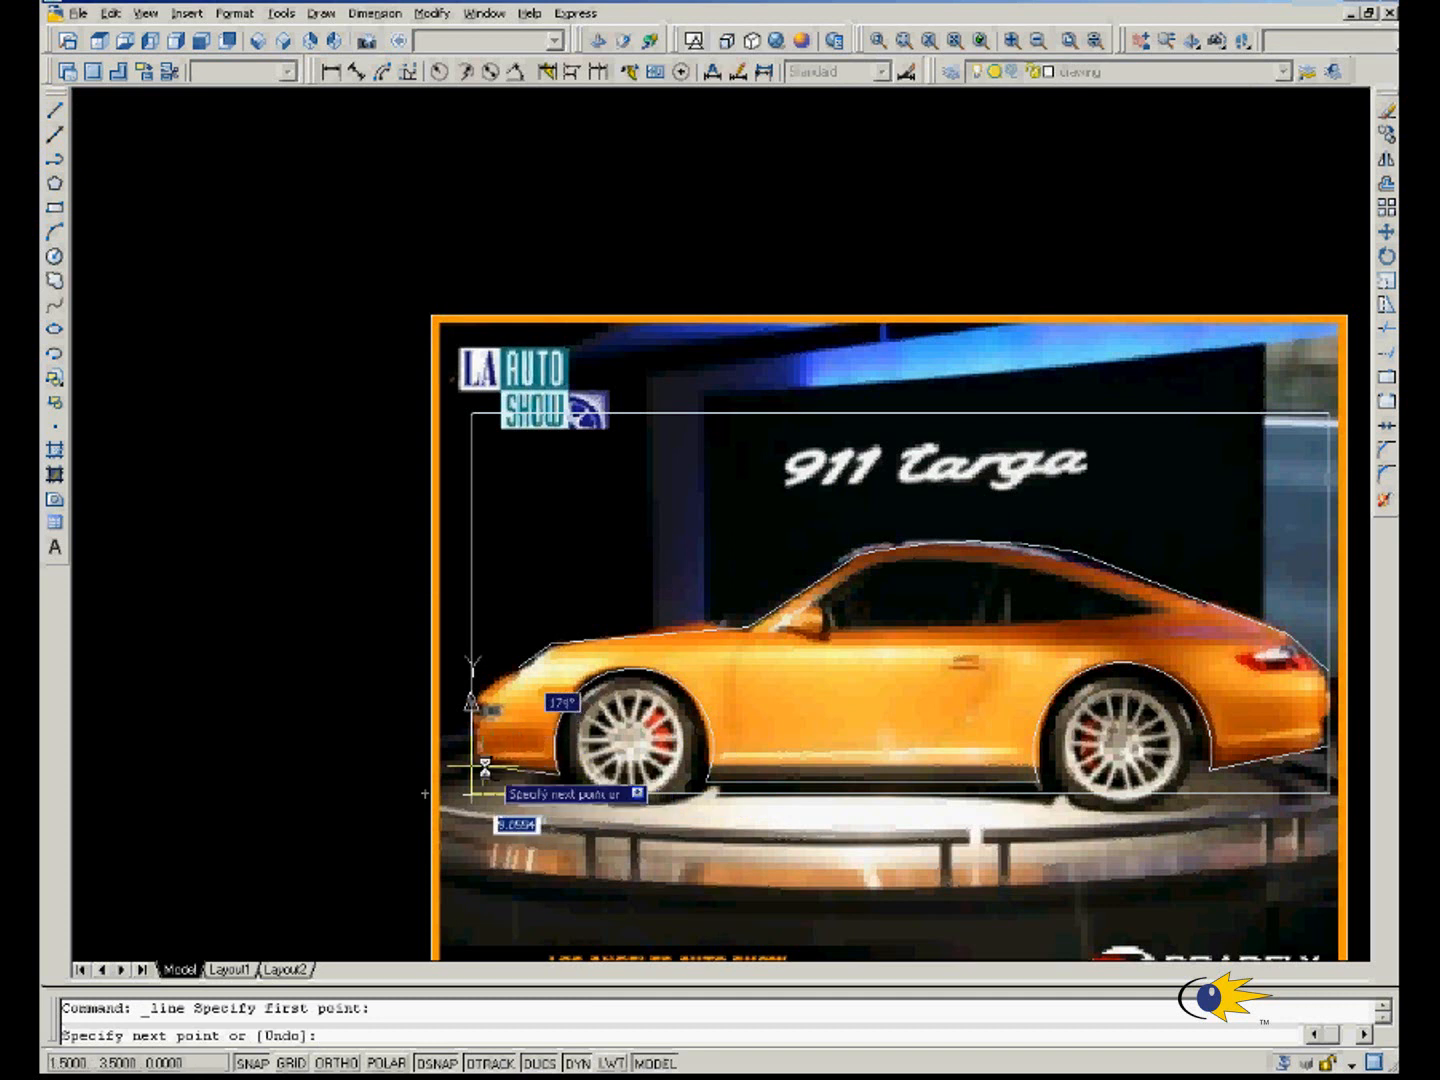
pyautogui.click(475, 770)
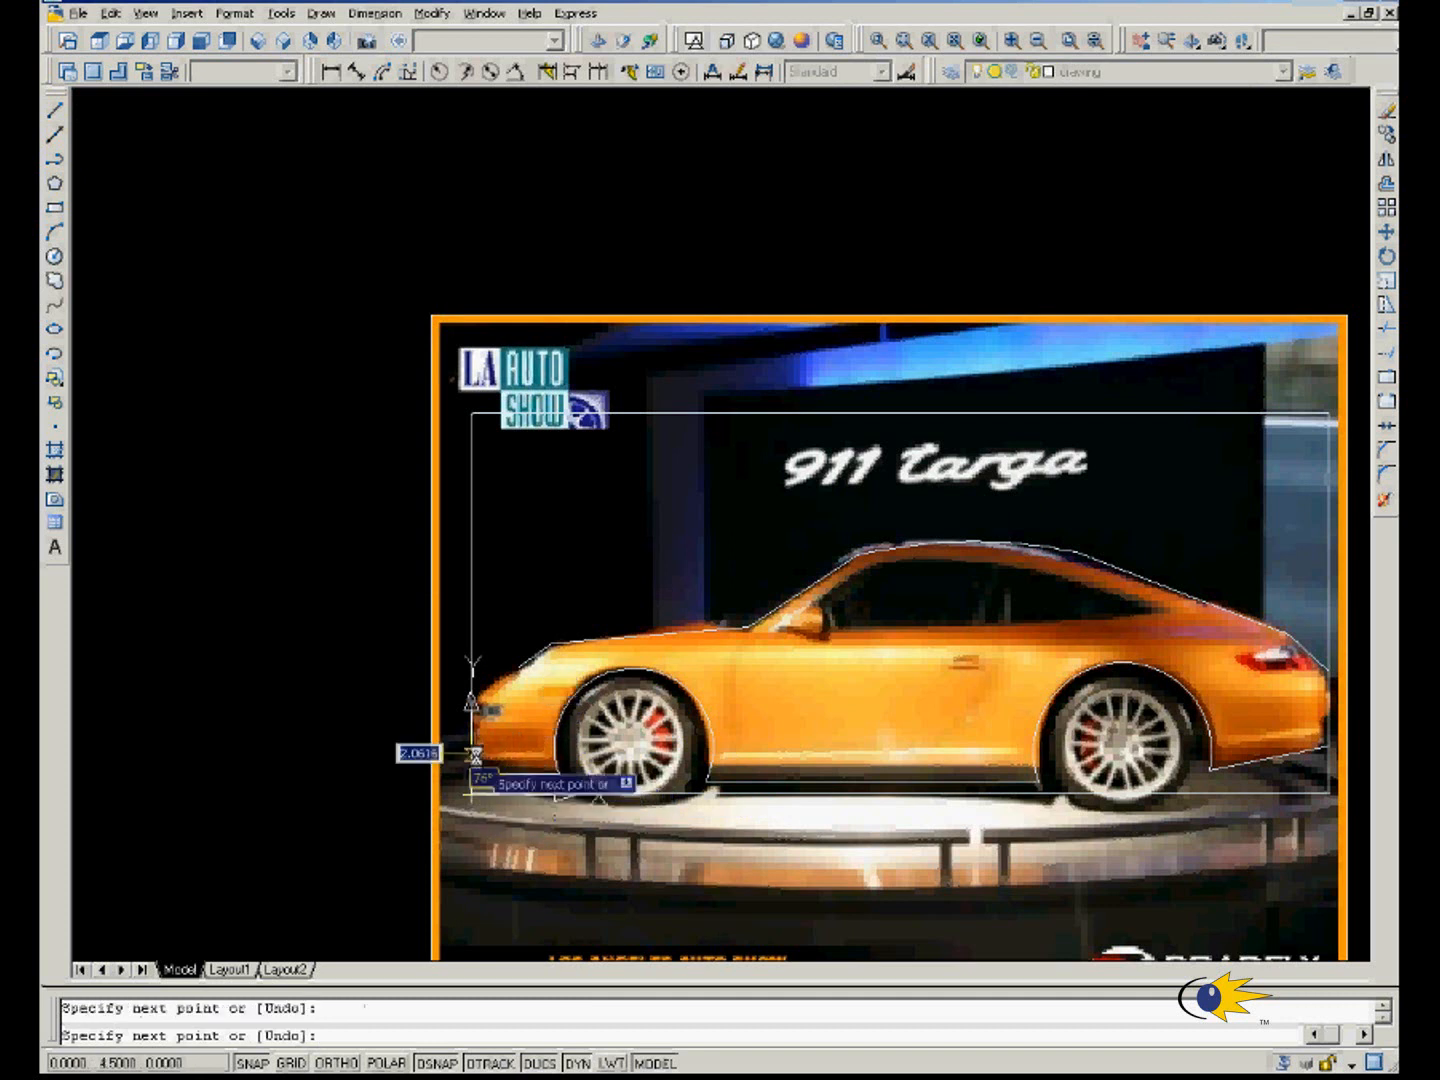
pyautogui.click(473, 703)
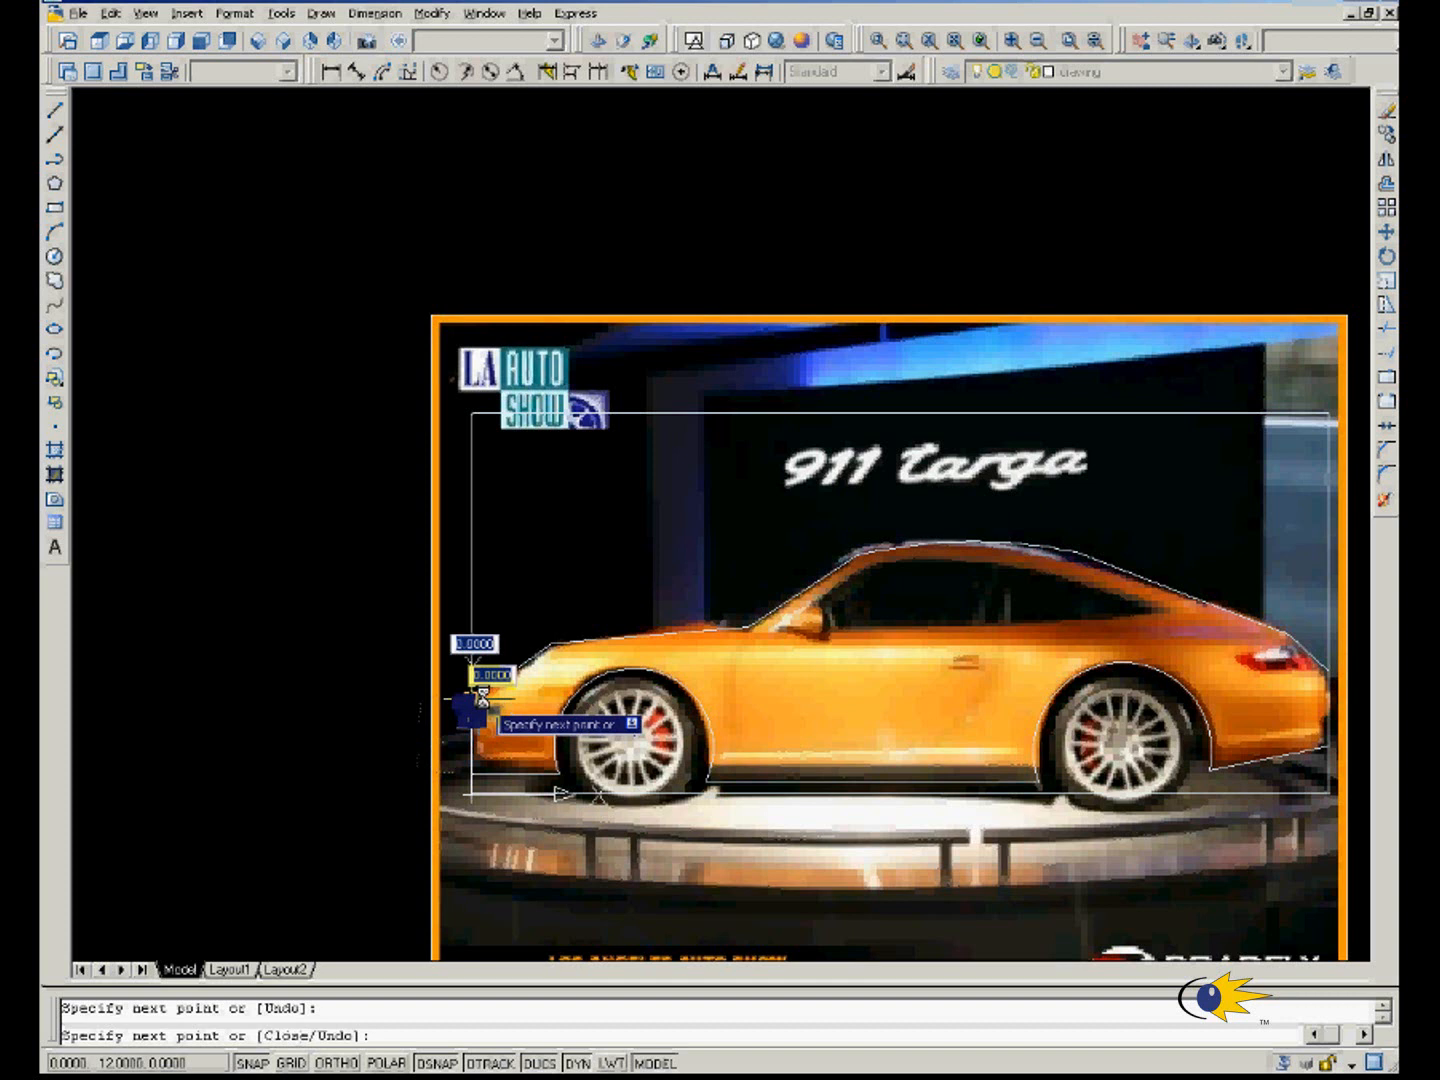
pyautogui.click(523, 670)
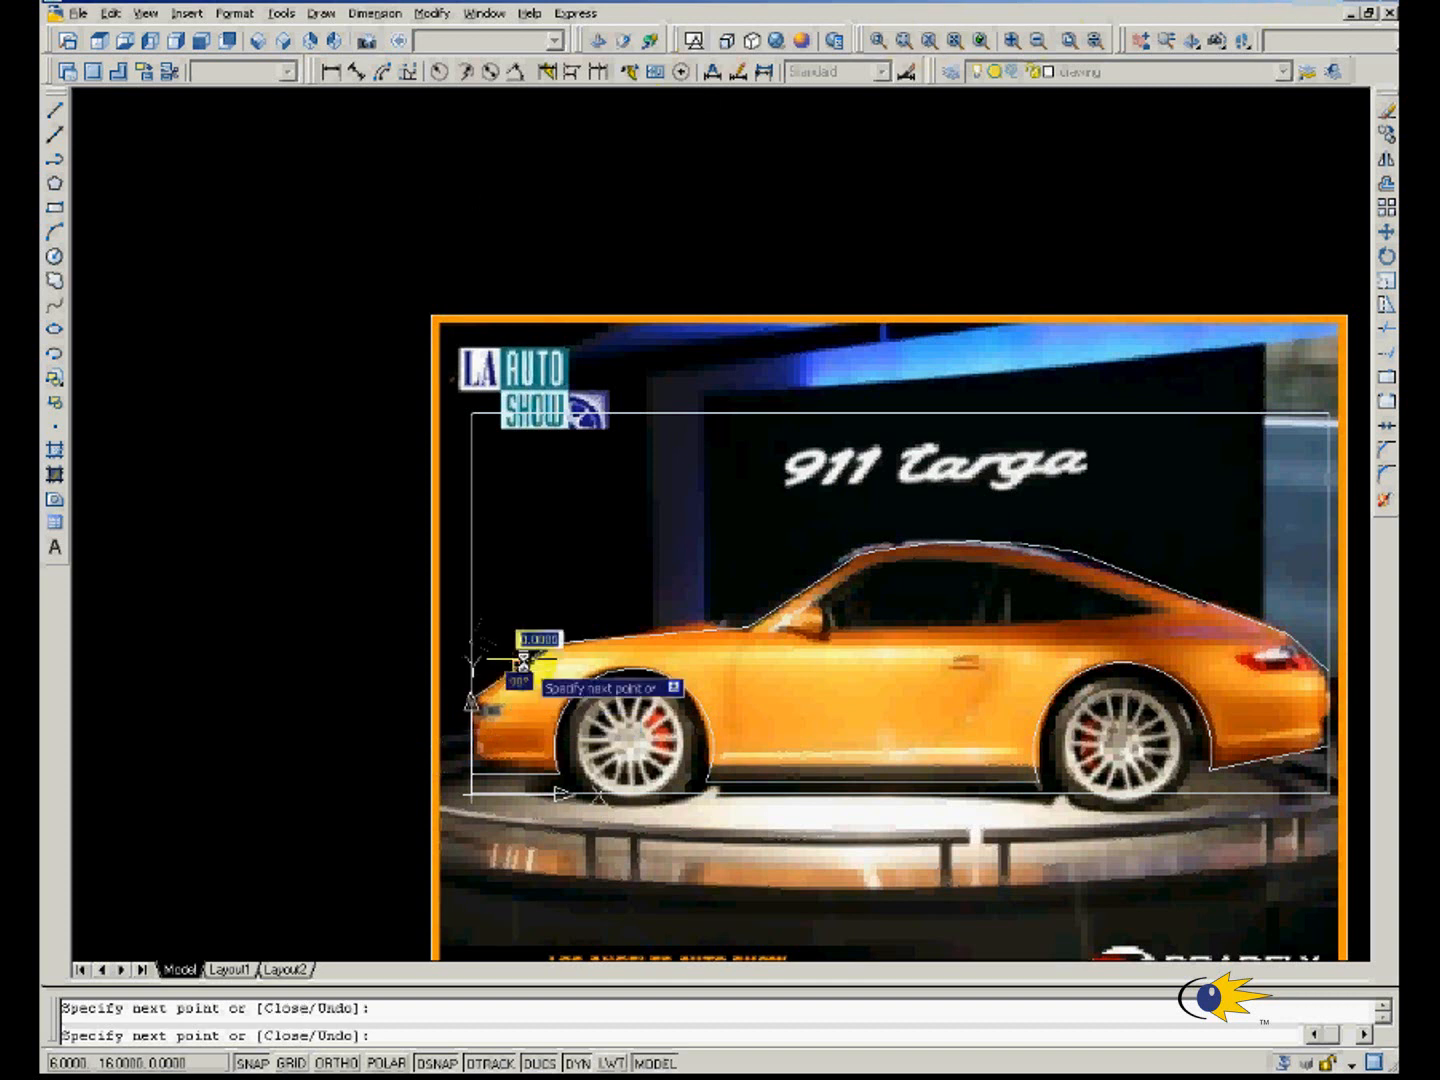
pyautogui.press('Return')
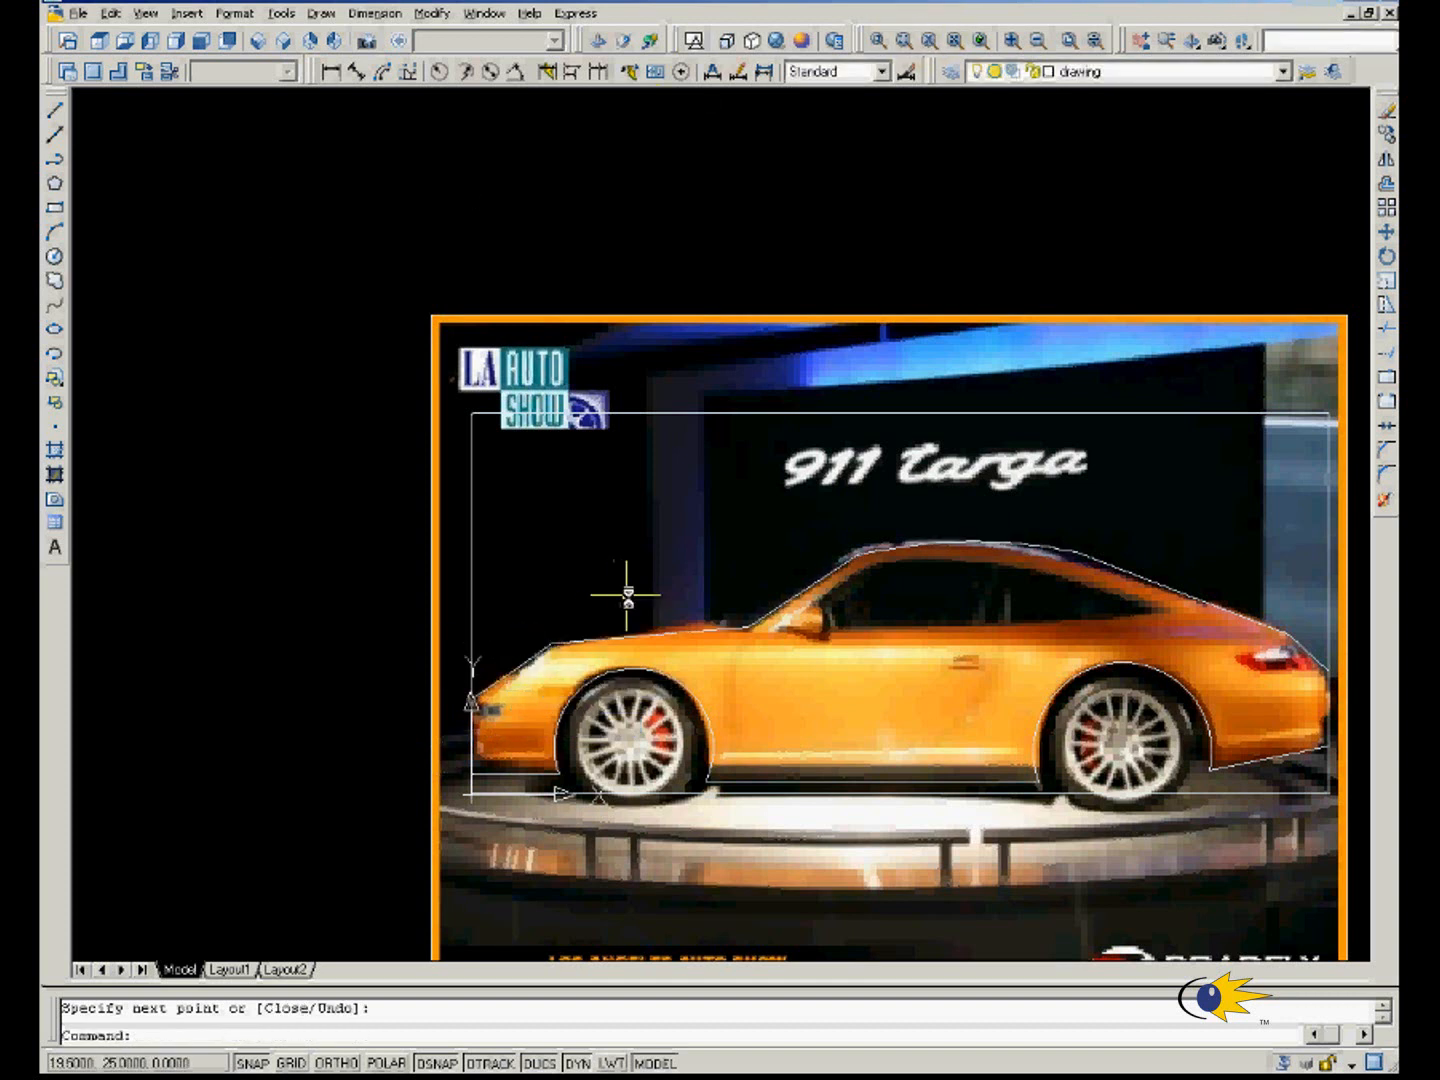